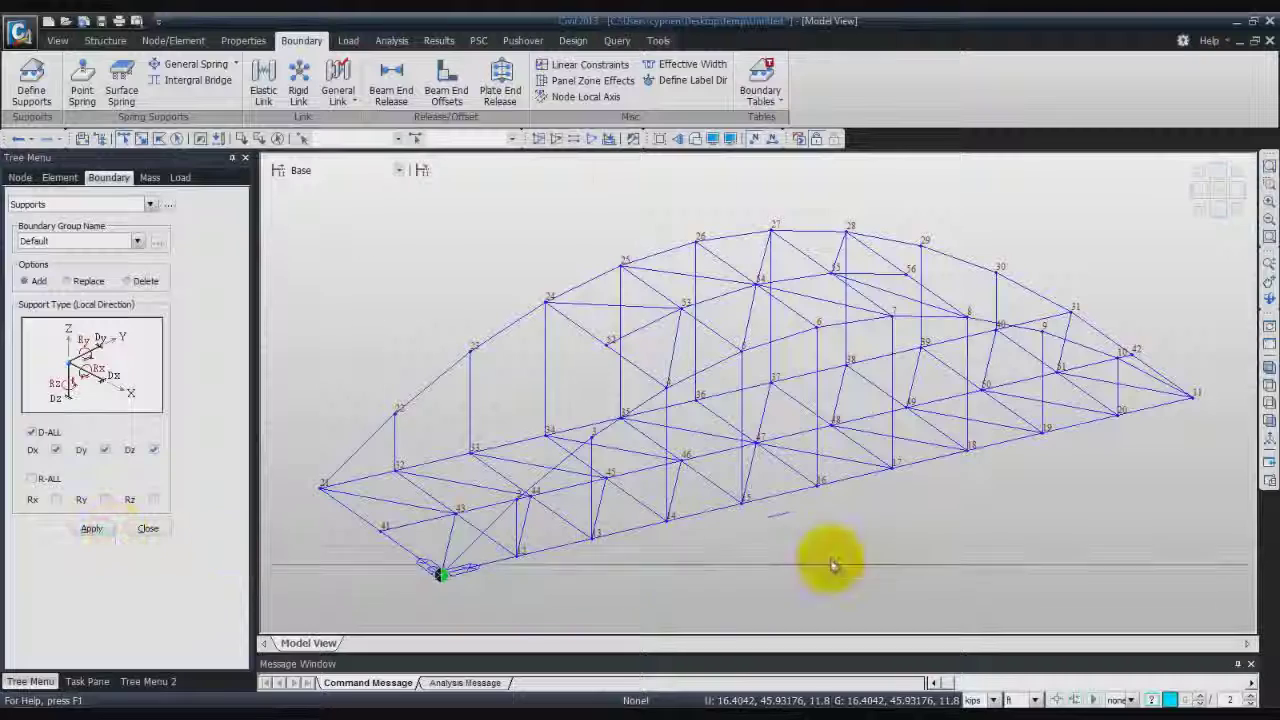
Add a support at node 11 restraining only the Dy and Dz translations.
left_click(1195, 398)
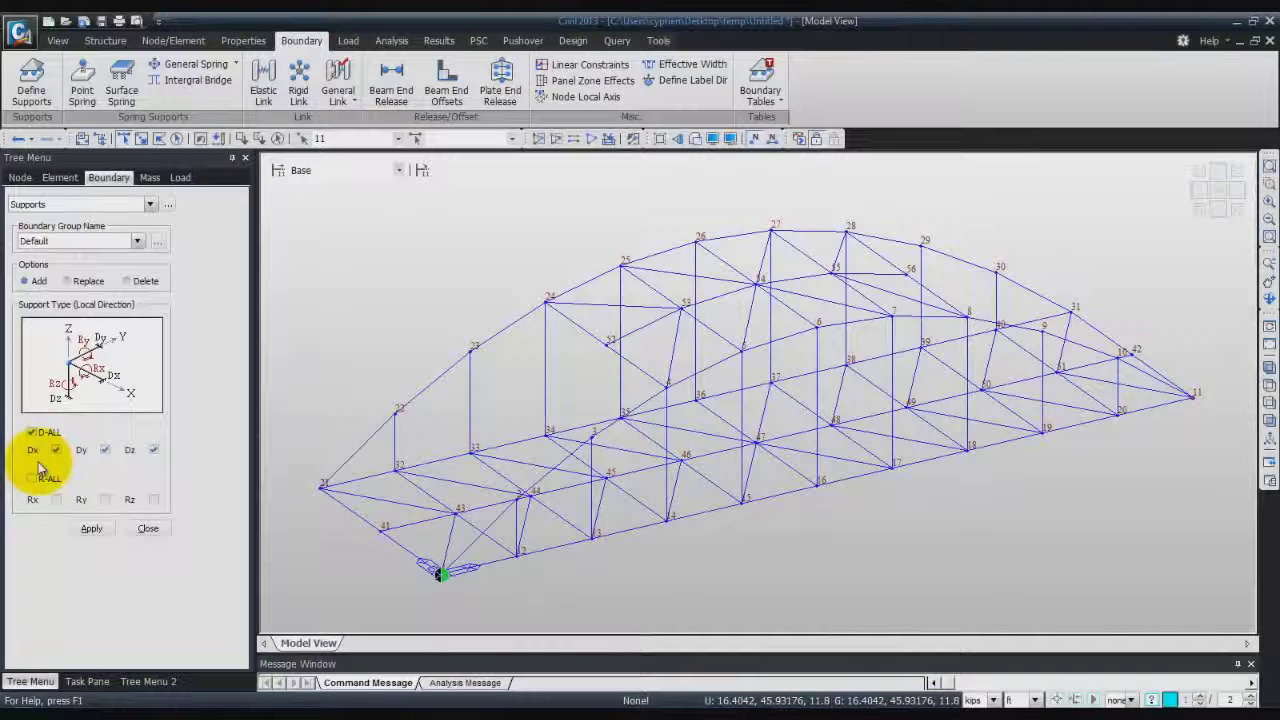
left_click(104, 451)
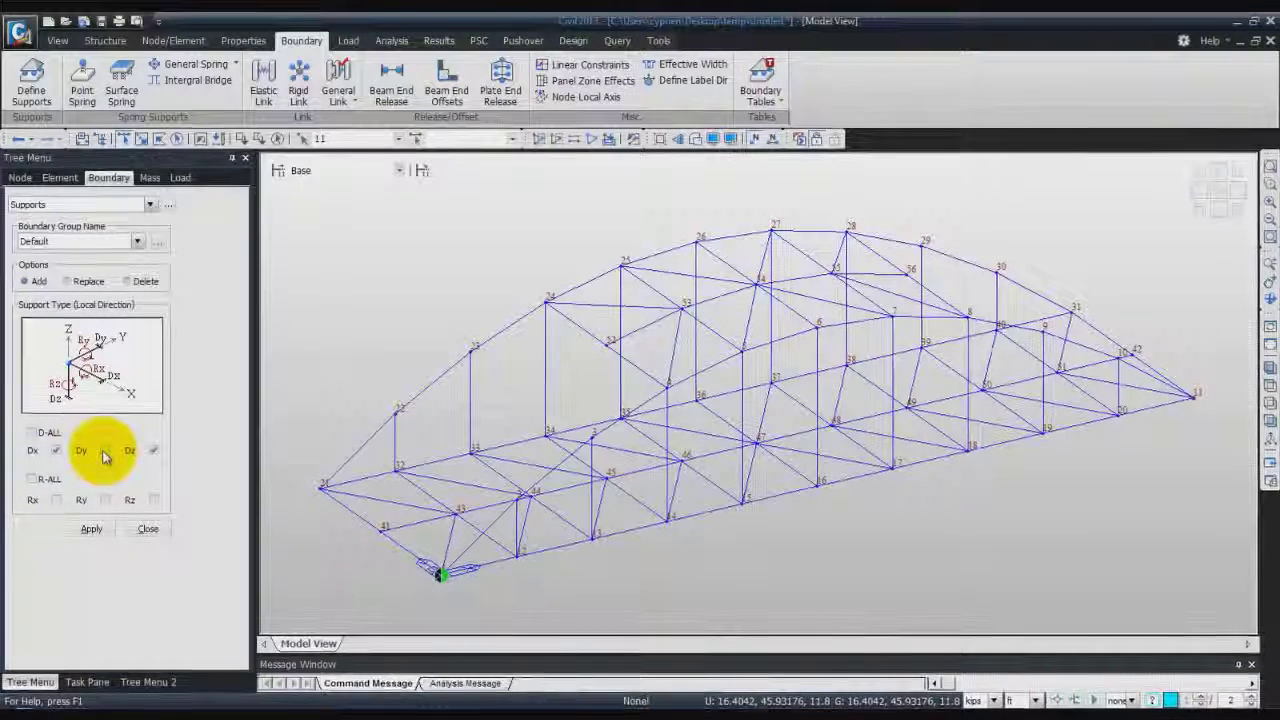
left_click(57, 451)
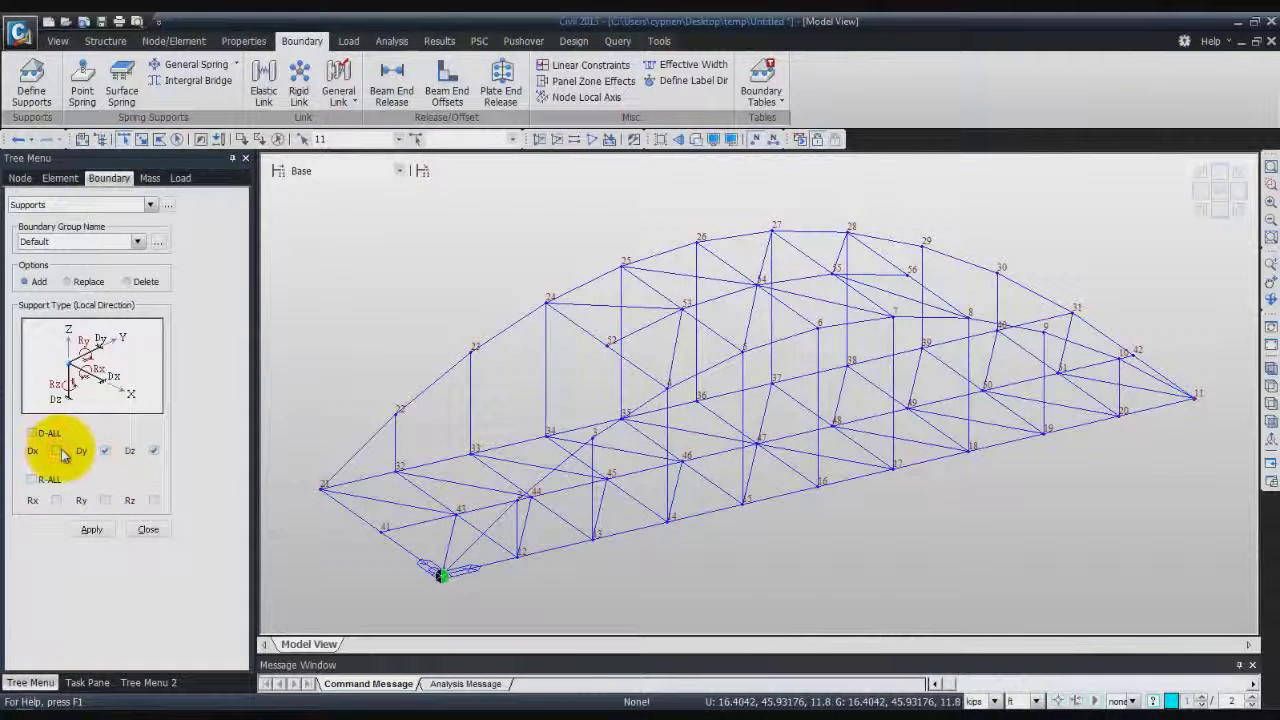
left_click(106, 530)
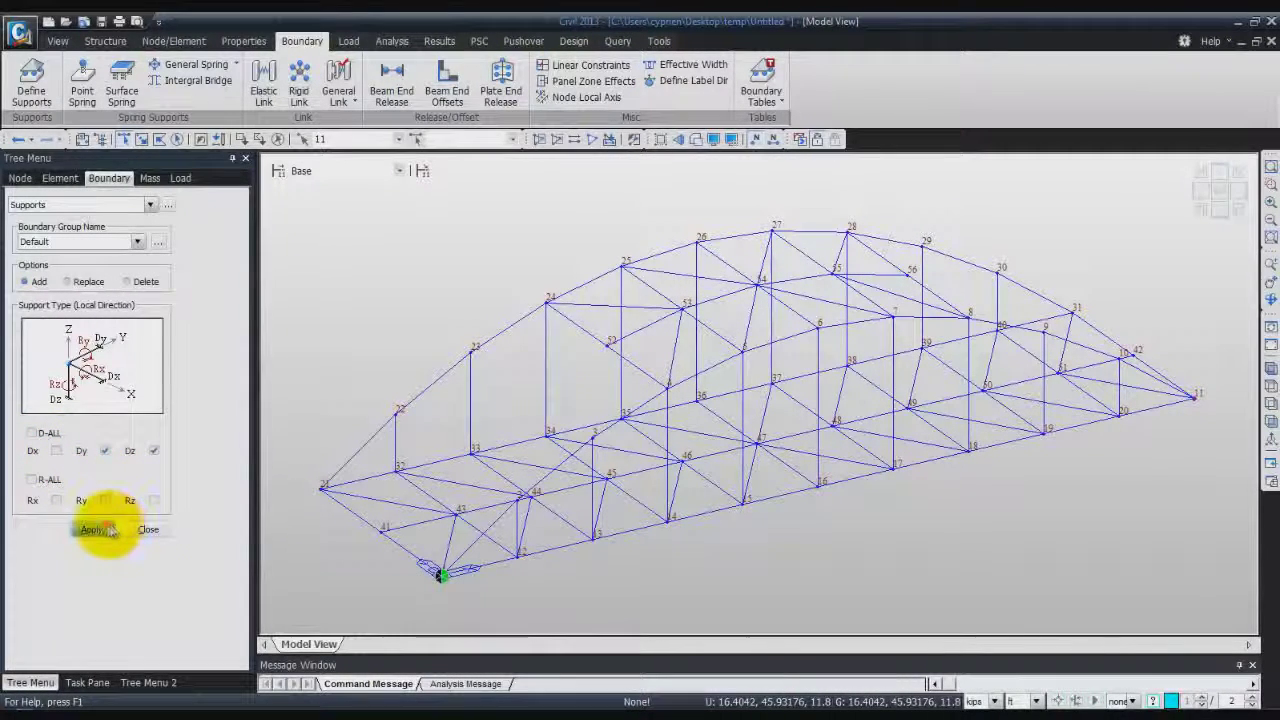
Add a support at node 21 restraining only the Dx and Dz translations.
left_click(323, 488)
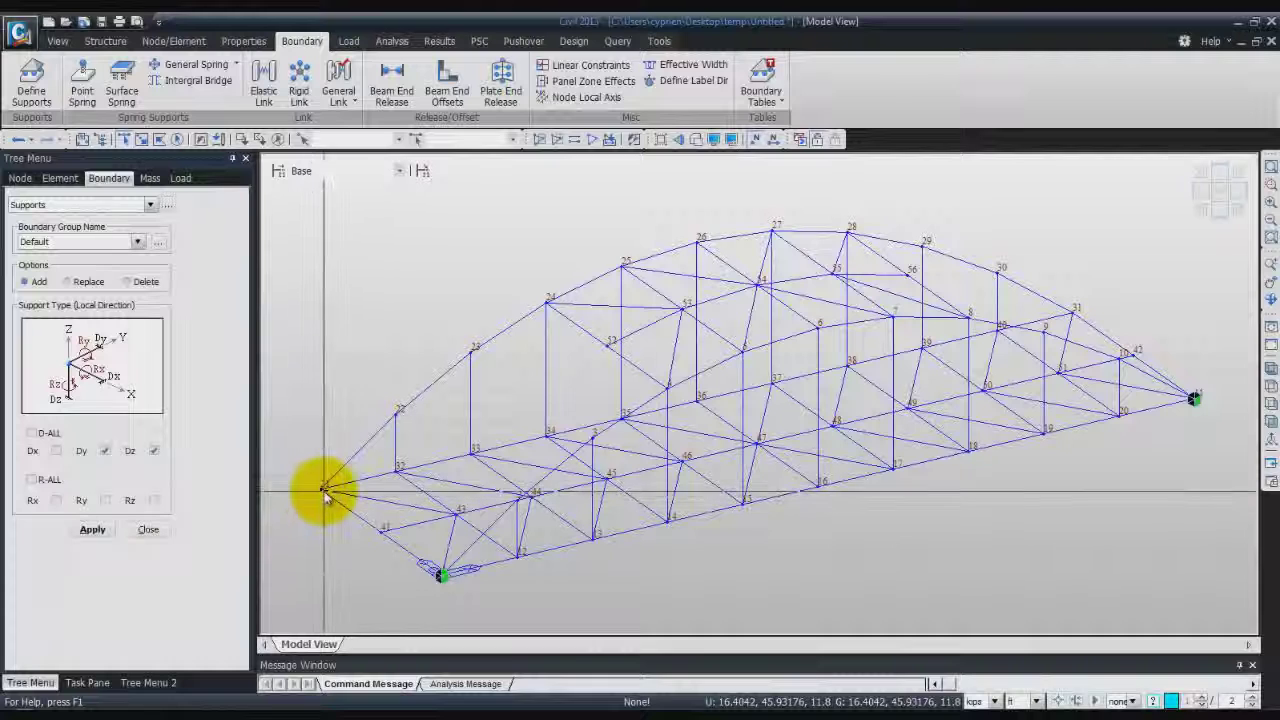
left_click(56, 451)
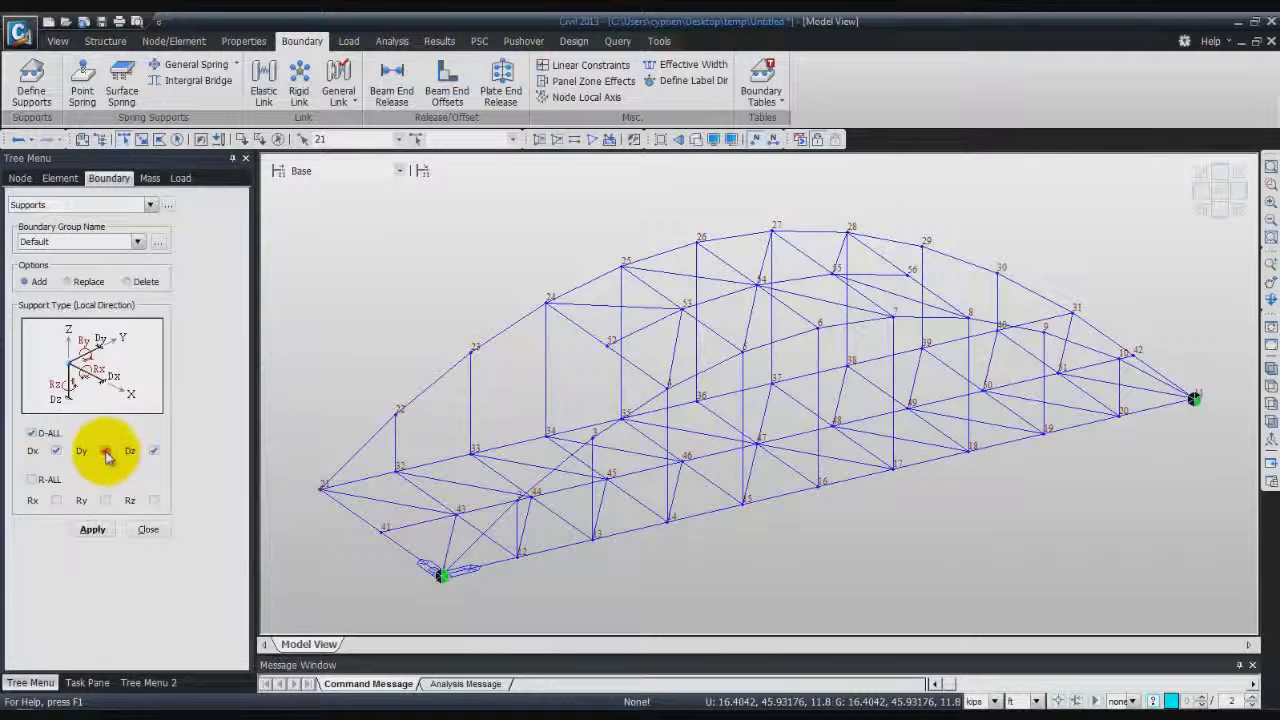
left_click(106, 451)
left_click(92, 529)
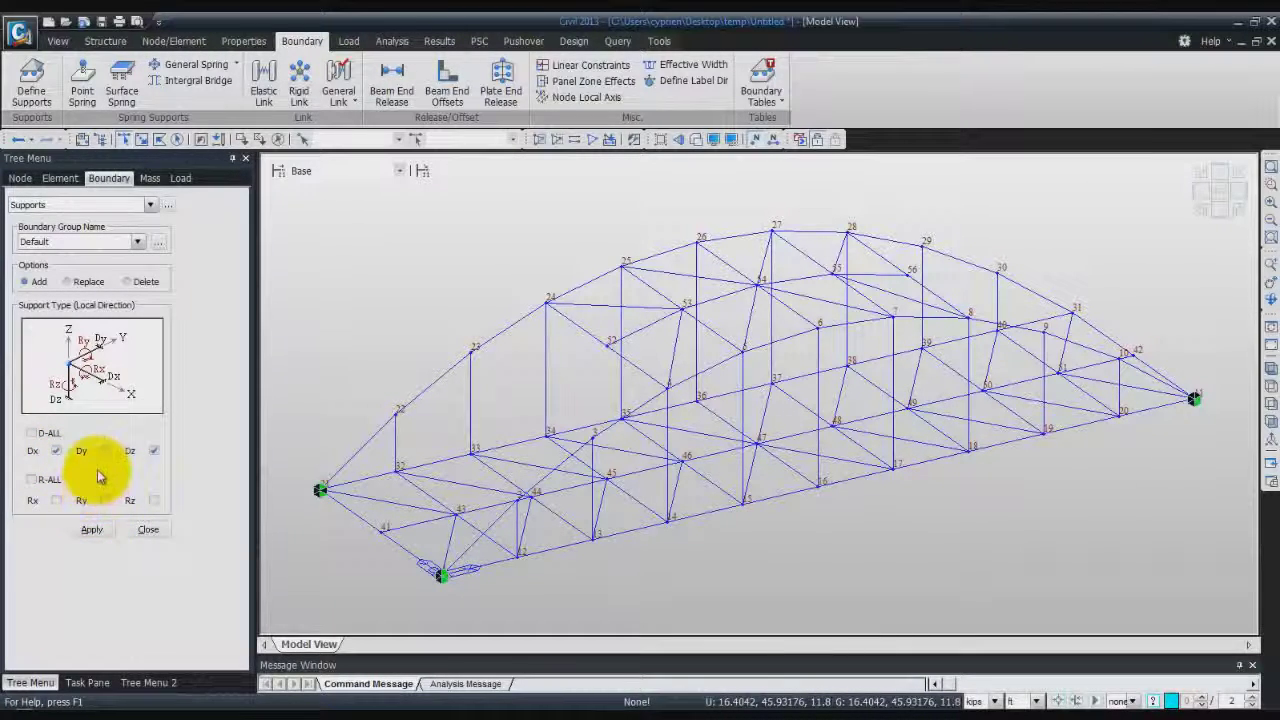
Add a support at node 31 restraining only the Dz translation.
left_click(1071, 315)
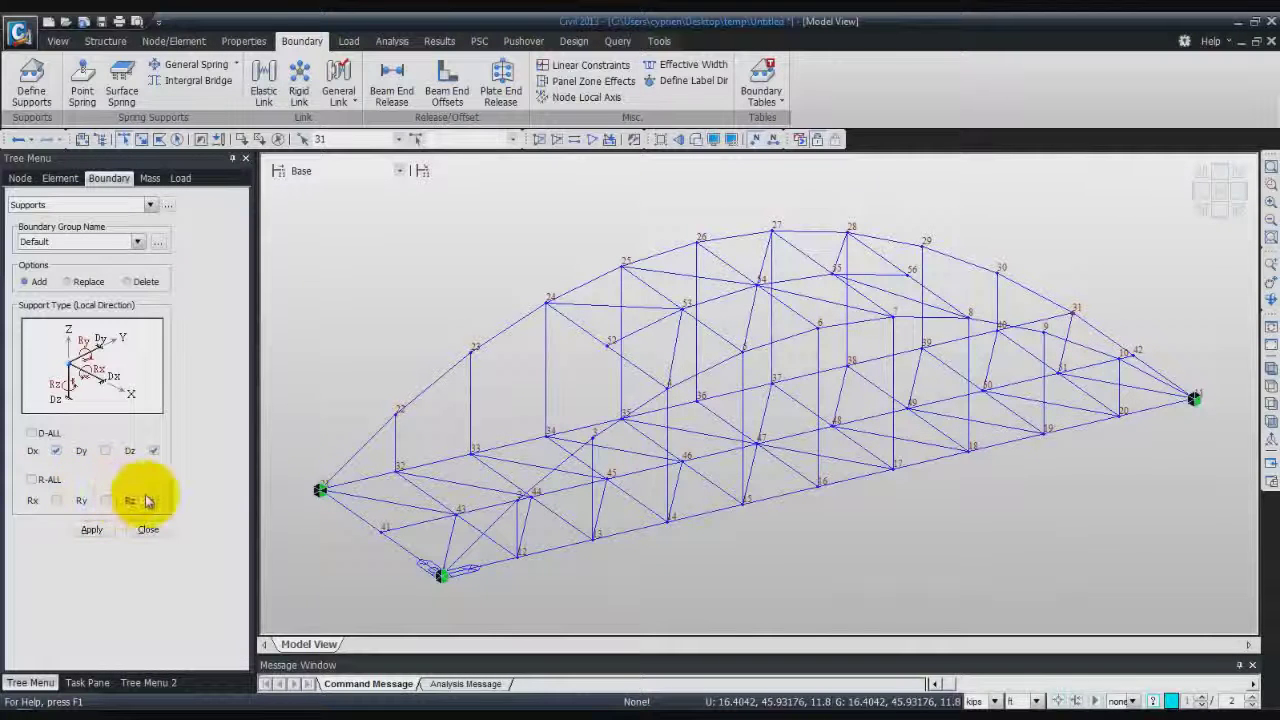
left_click(92, 529)
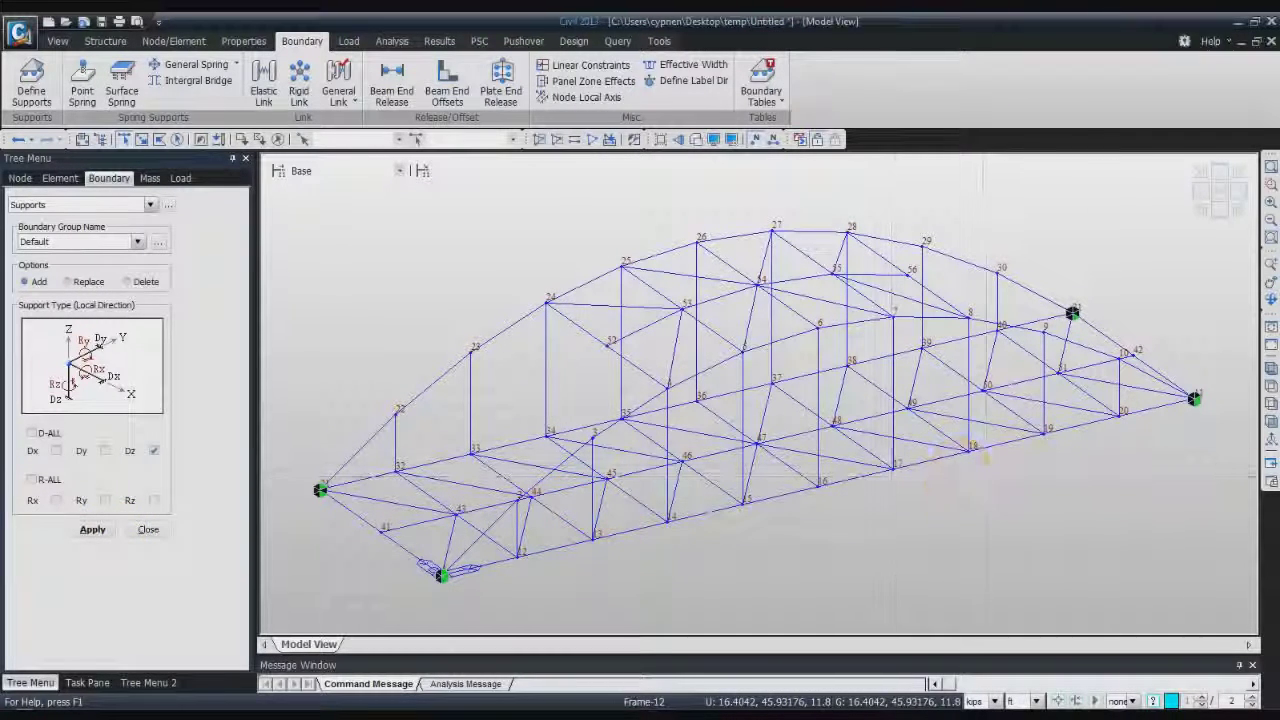
left_click(1185, 315)
left_click(1063, 355)
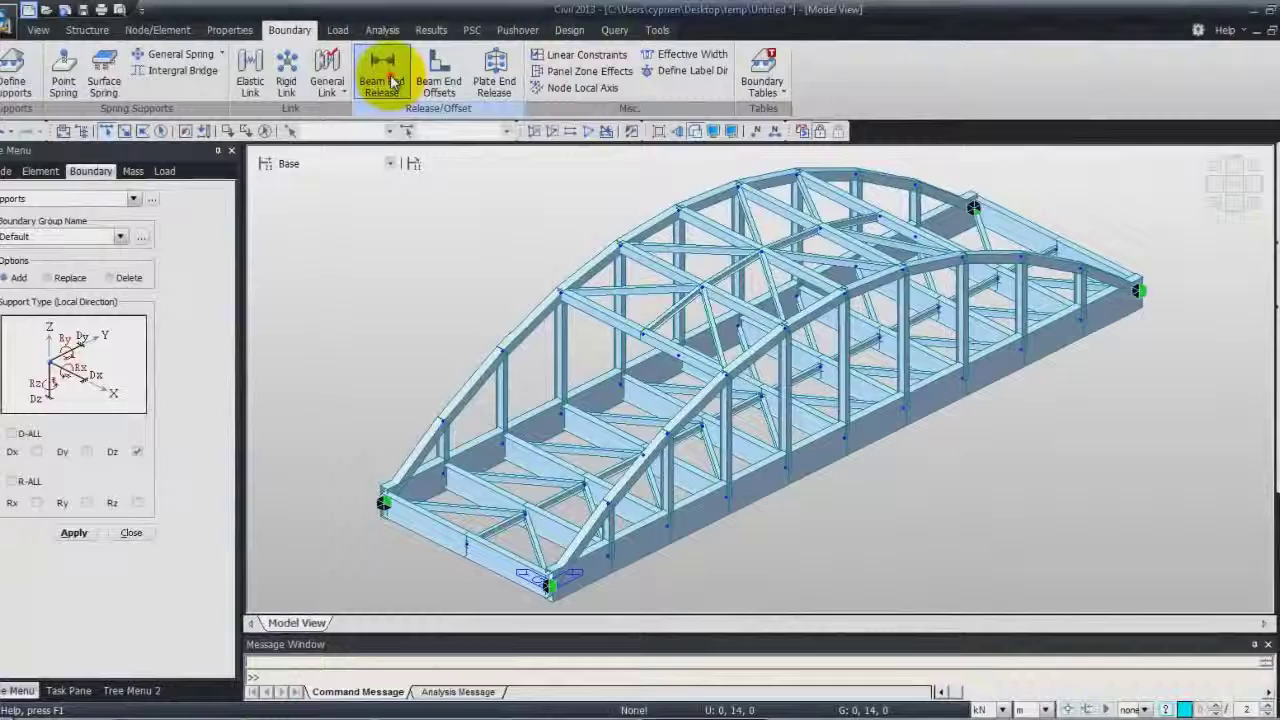
Apply Pinned-Pinned beam end releases (My and Mz at both nodes) to all vertical hangers, shown in wireframe and selected with the z filter.
left_click(393, 84)
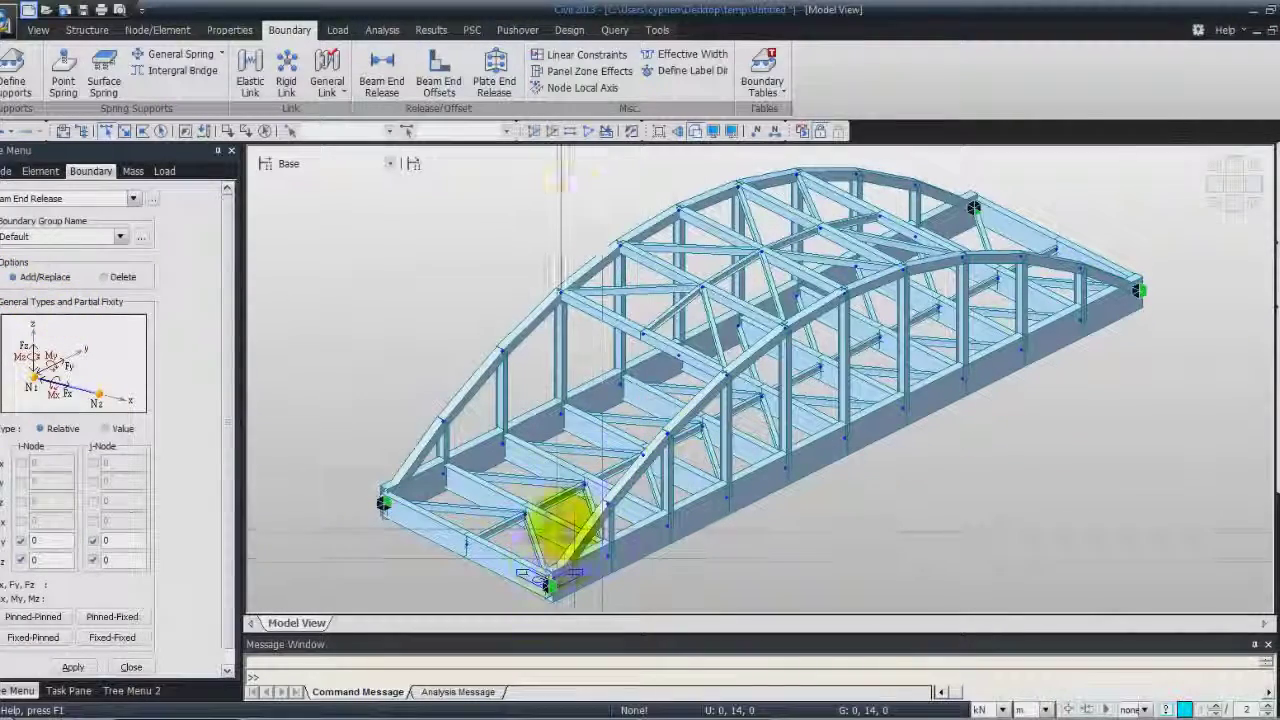
left_click(694, 132)
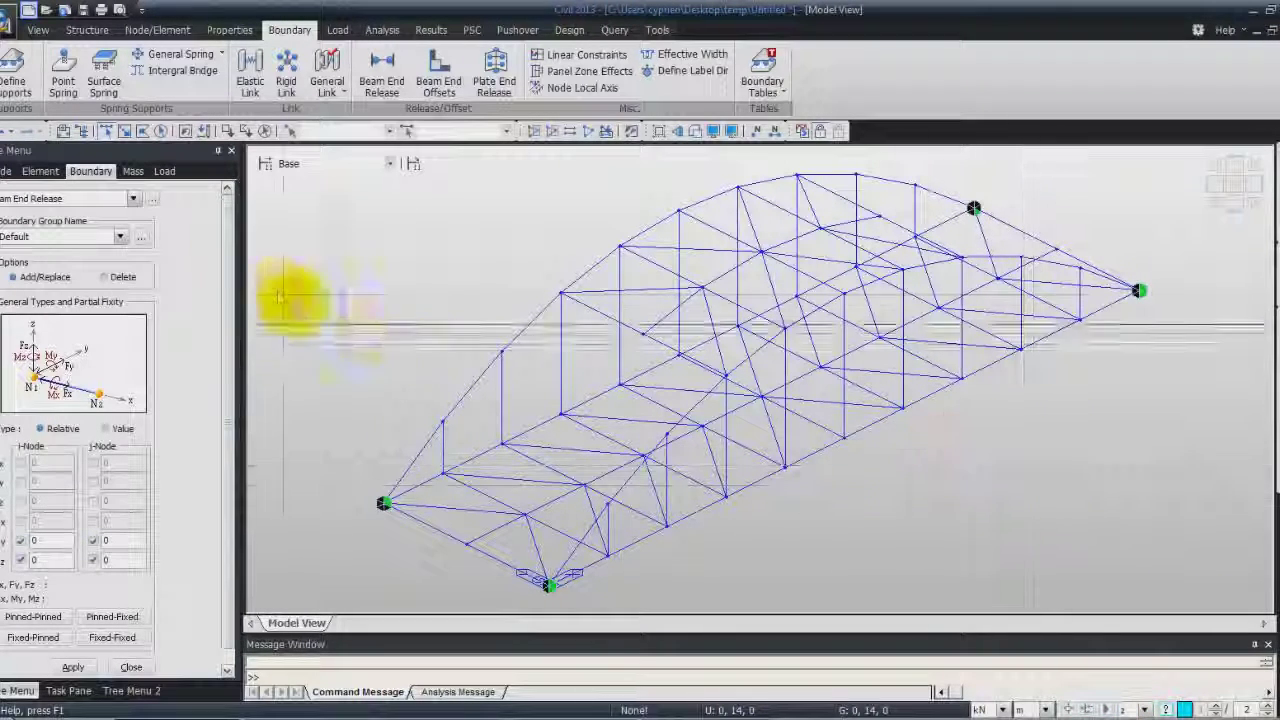
left_click(162, 132)
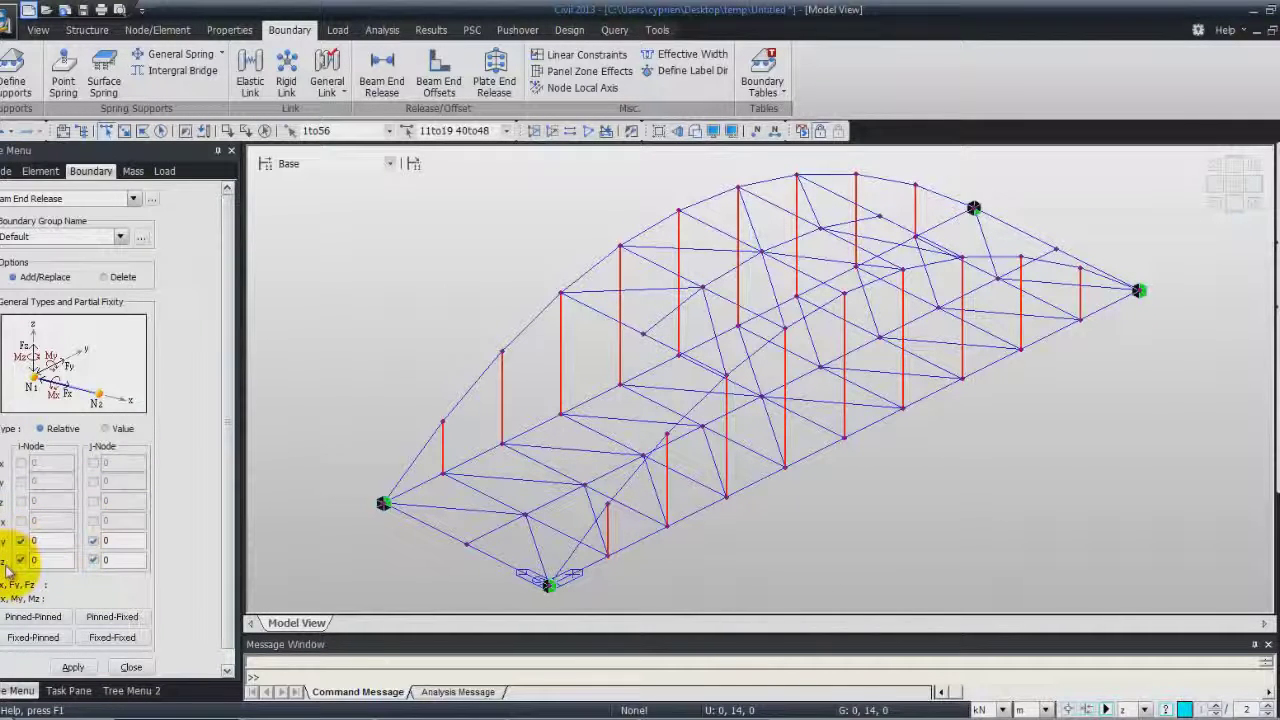
left_click(73, 667)
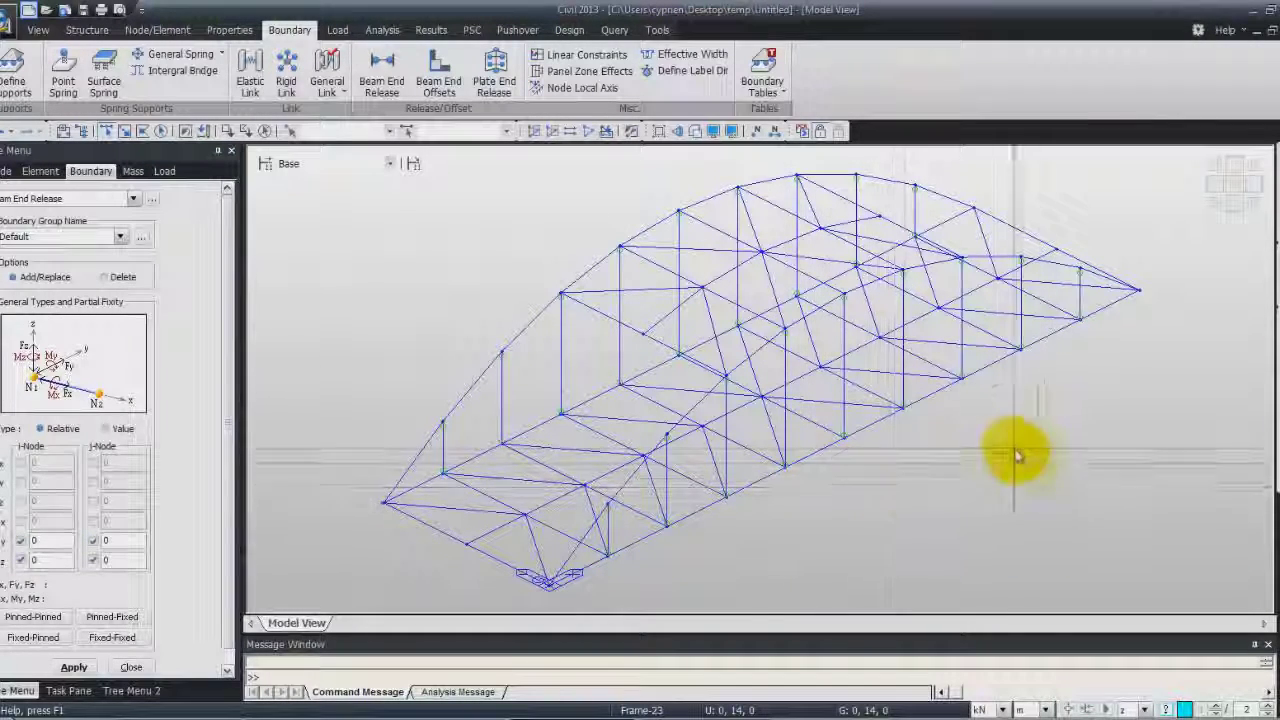
Reset the selection filter to none and apply Pinned-Pinned beam end releases to all elements with the Bracing & Stringer section.
left_click(1145, 710)
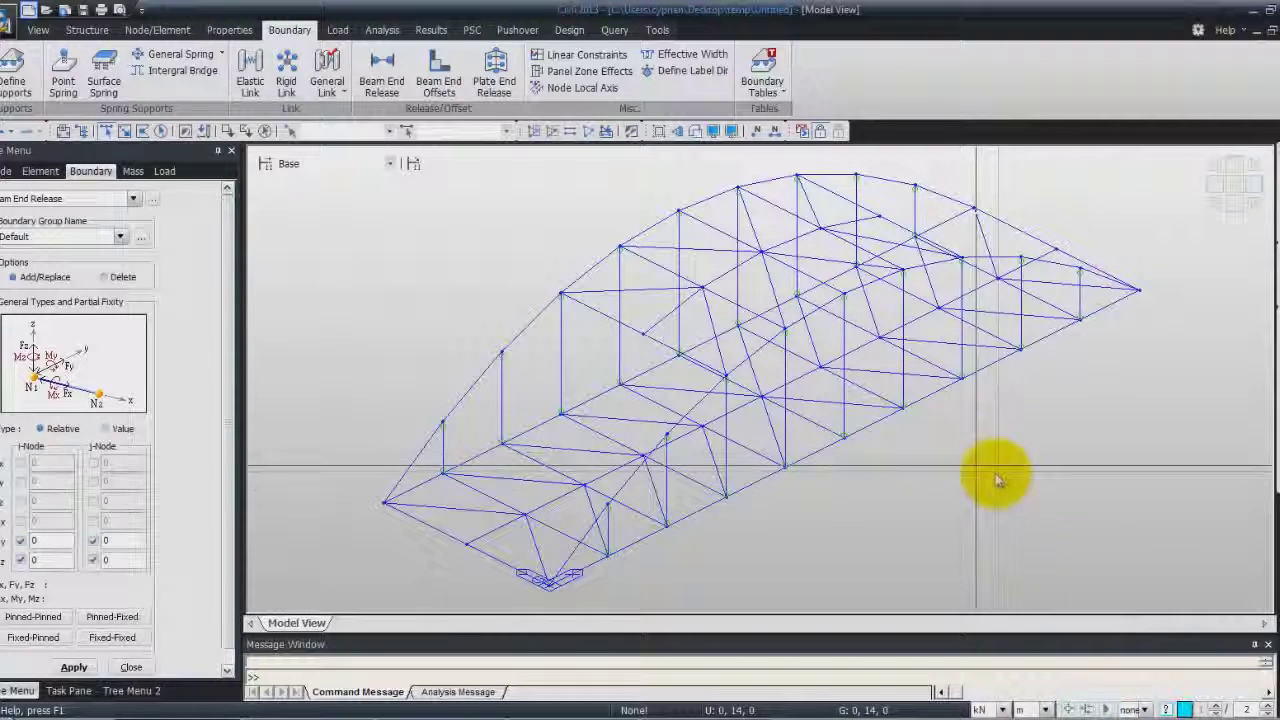
left_click(407, 135)
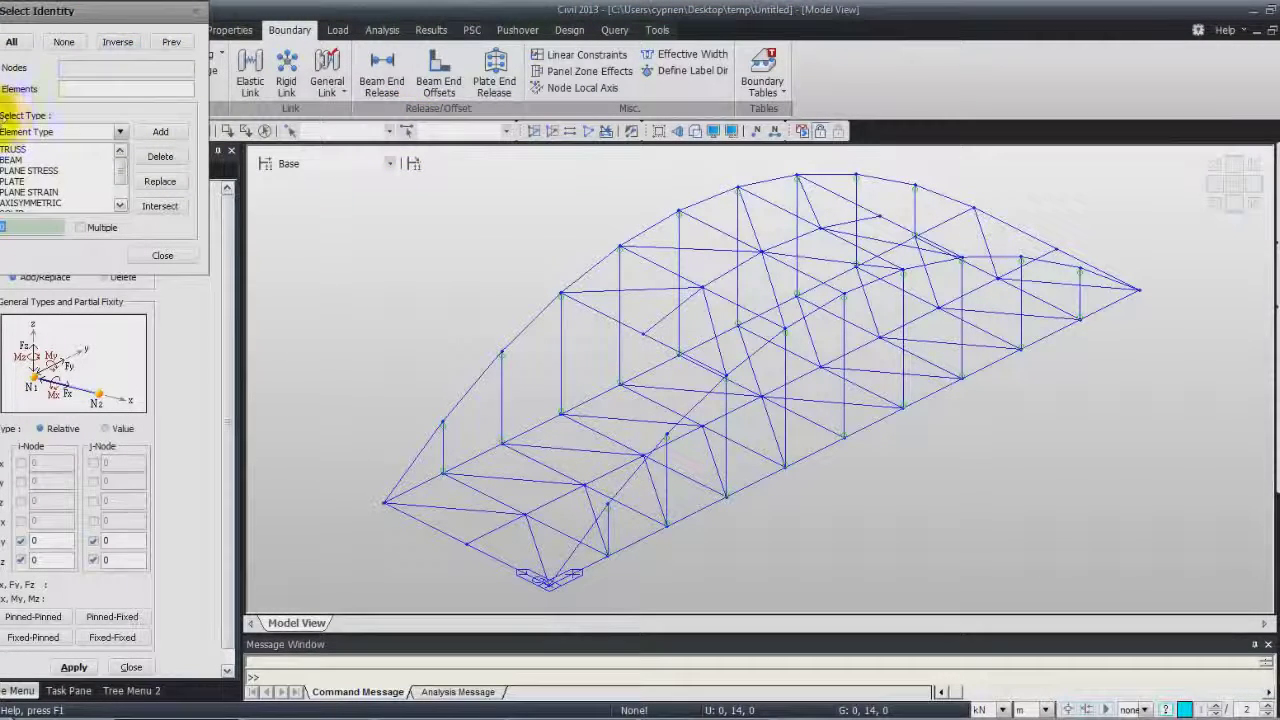
left_click(118, 131)
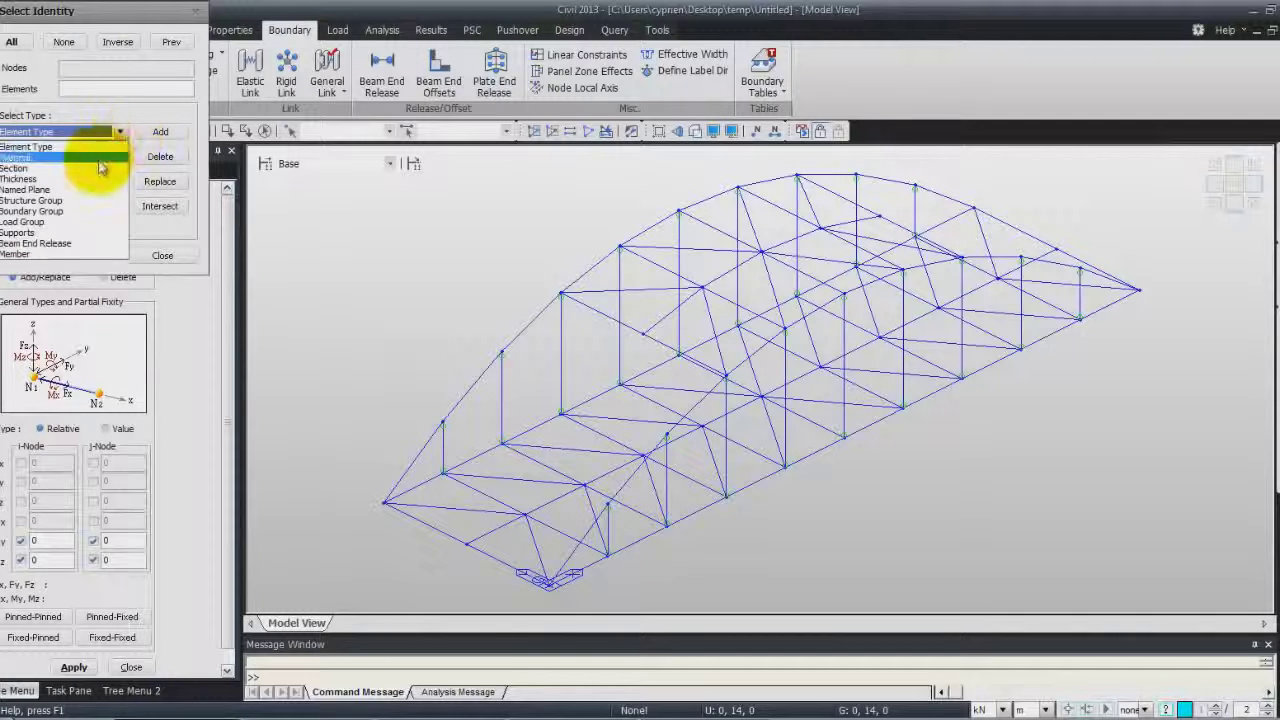
left_click(100, 168)
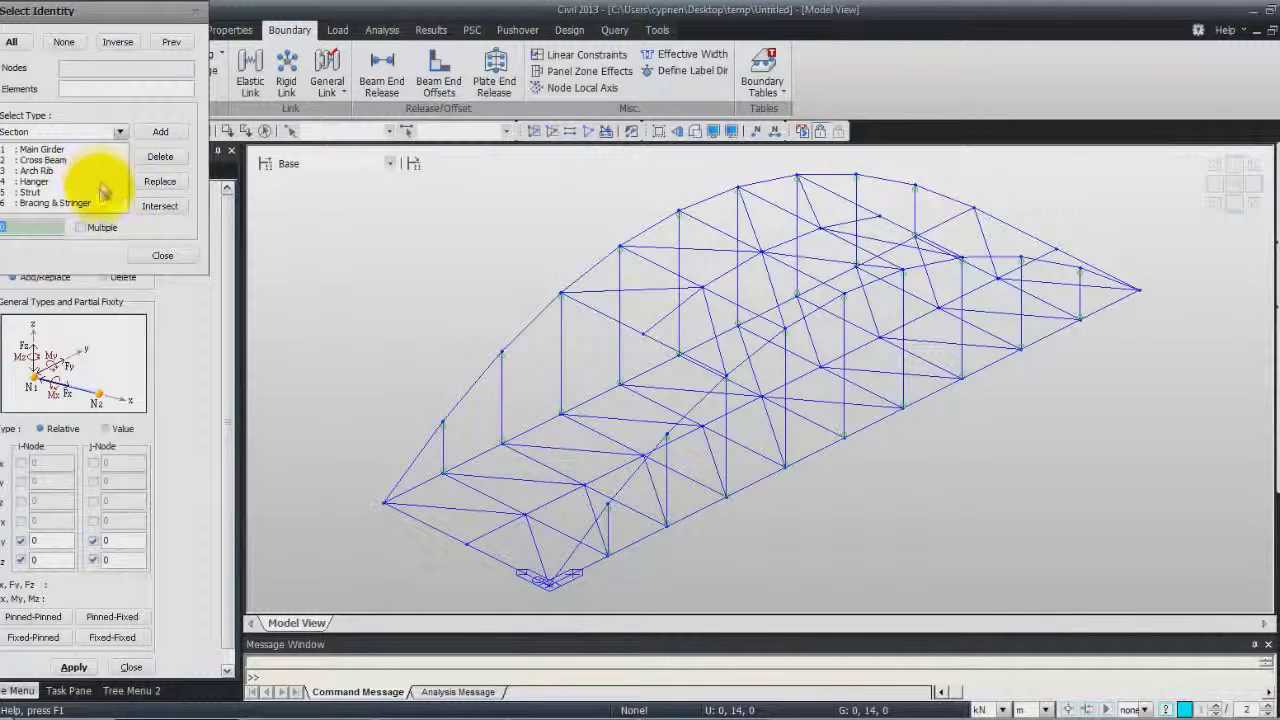
left_click(92, 202)
left_click(158, 133)
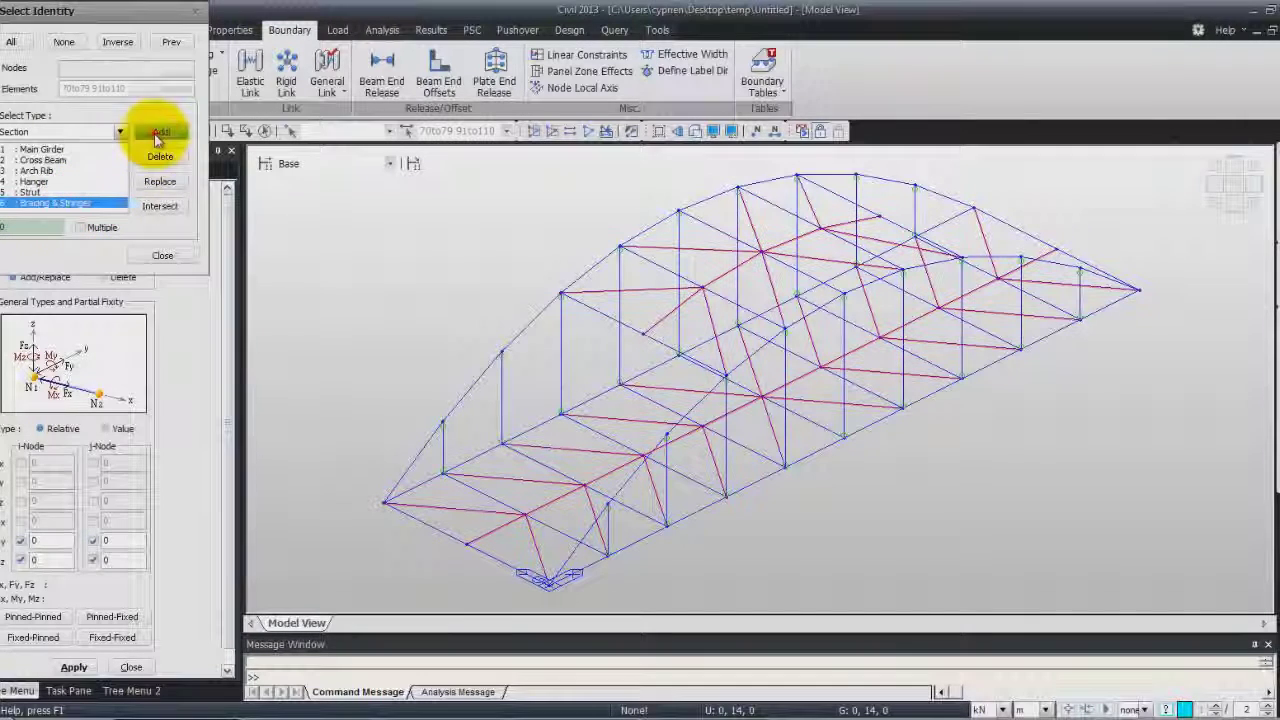
left_click(163, 257)
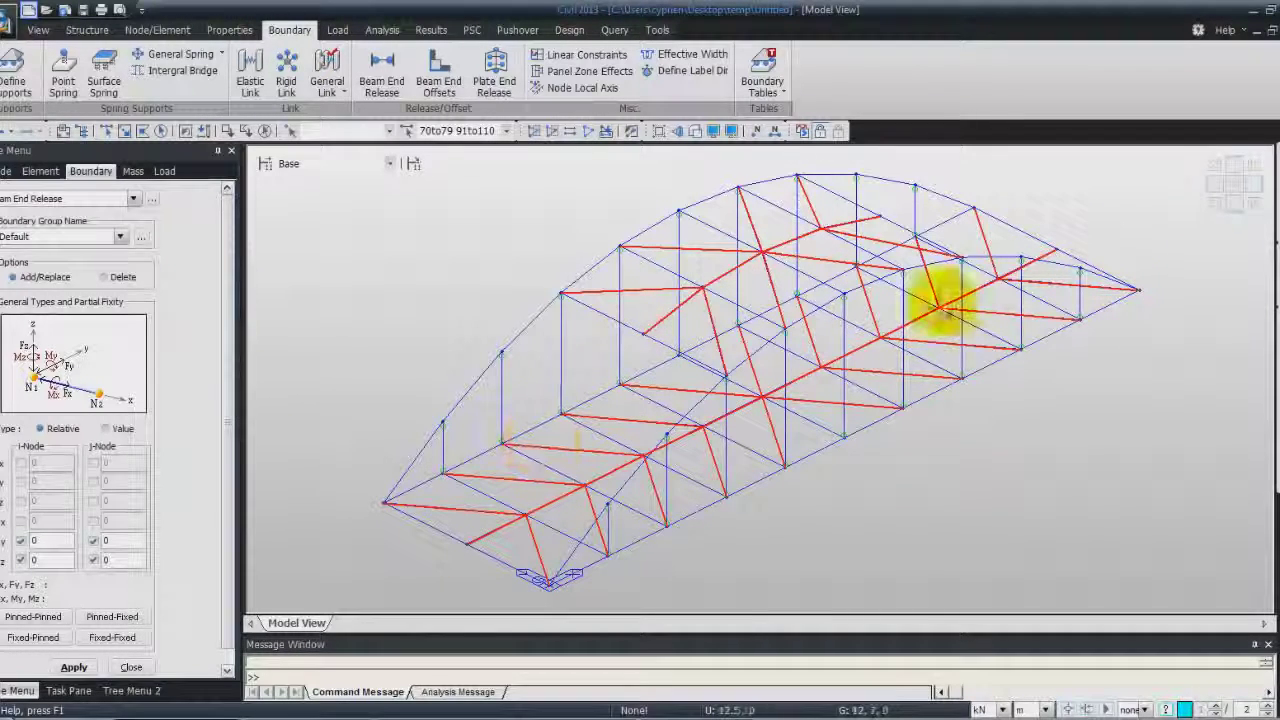
mouse_move(966, 288)
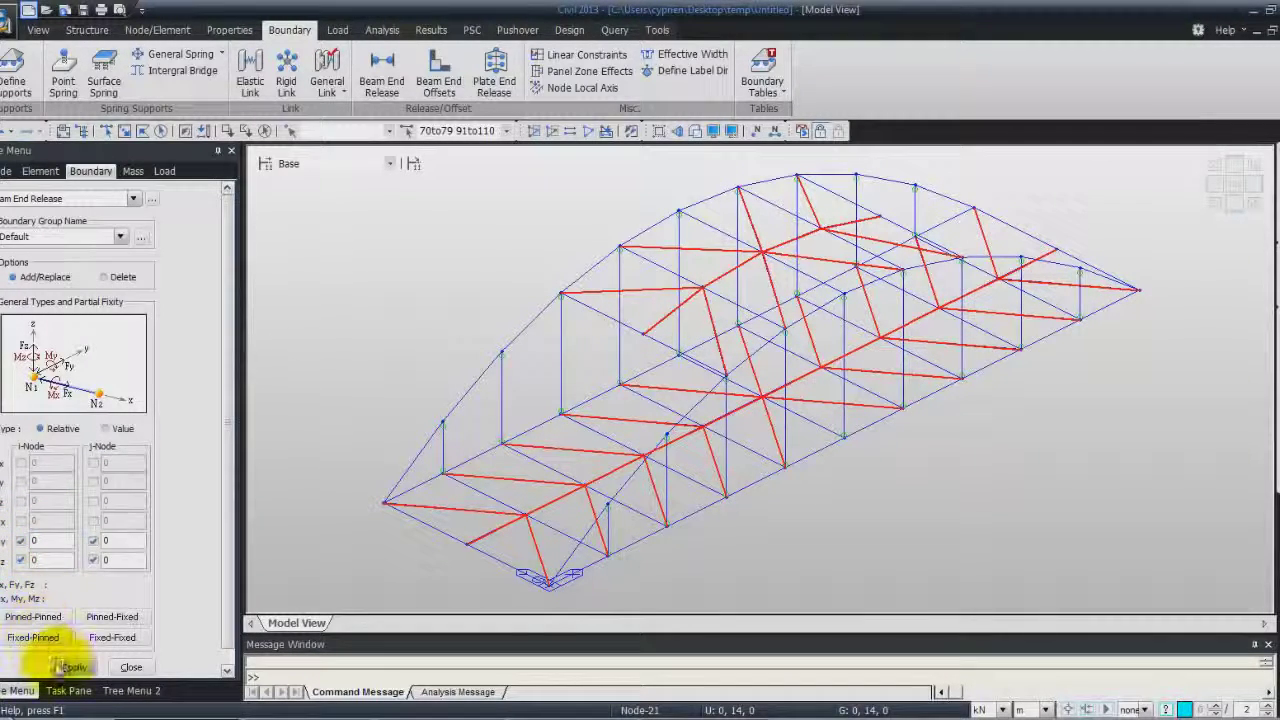
left_click(66, 667)
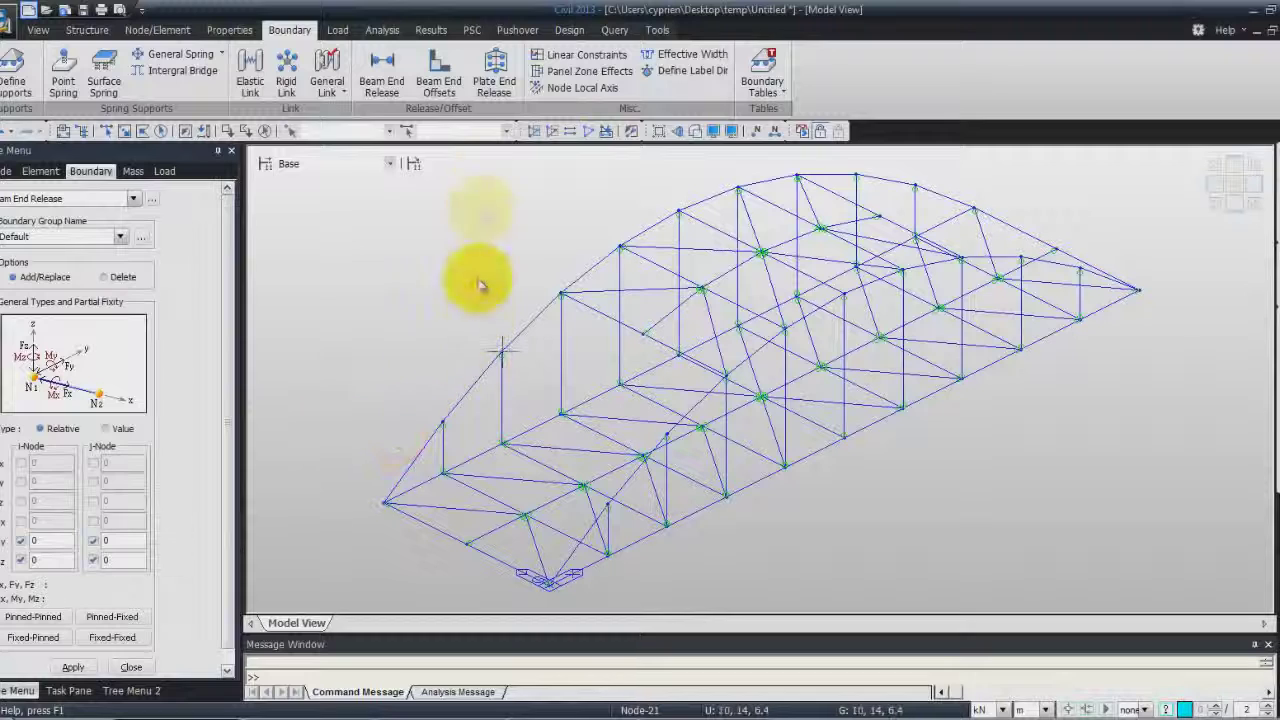
Select all elements with the Cross Beam section and activate only them in the model view.
left_click(406, 128)
left_click(120, 131)
left_click(86, 172)
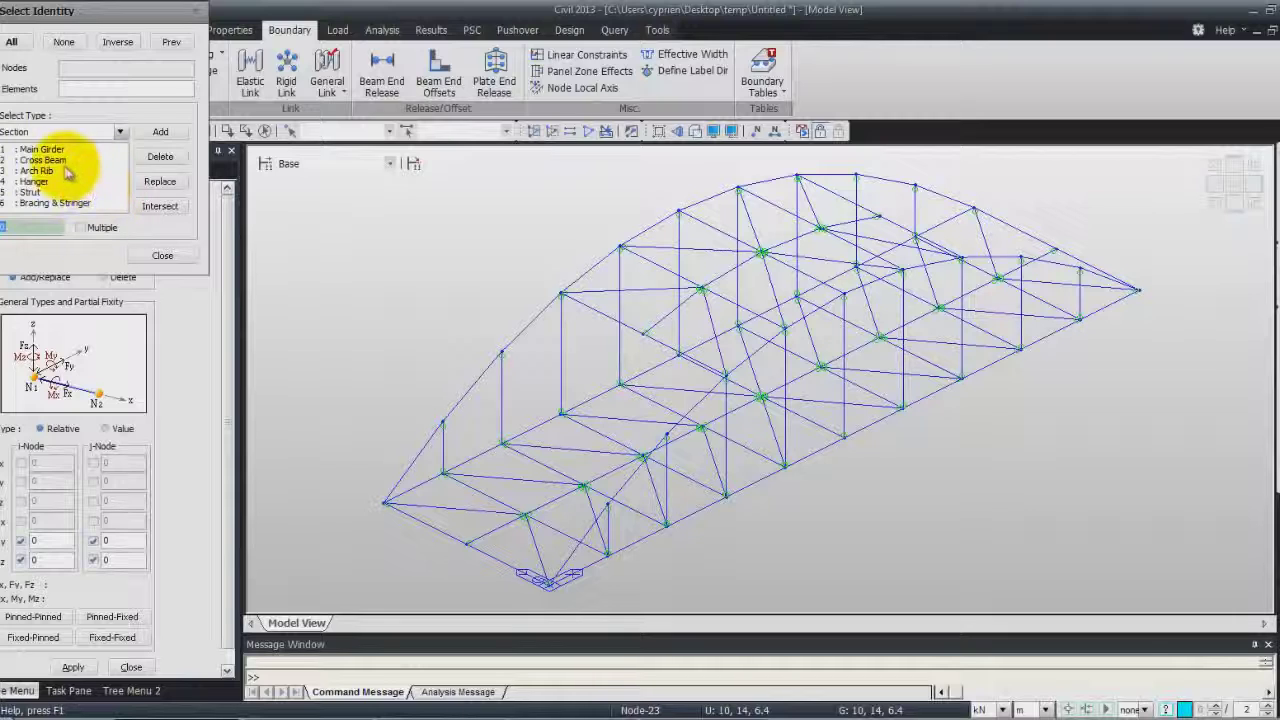
left_click(158, 136)
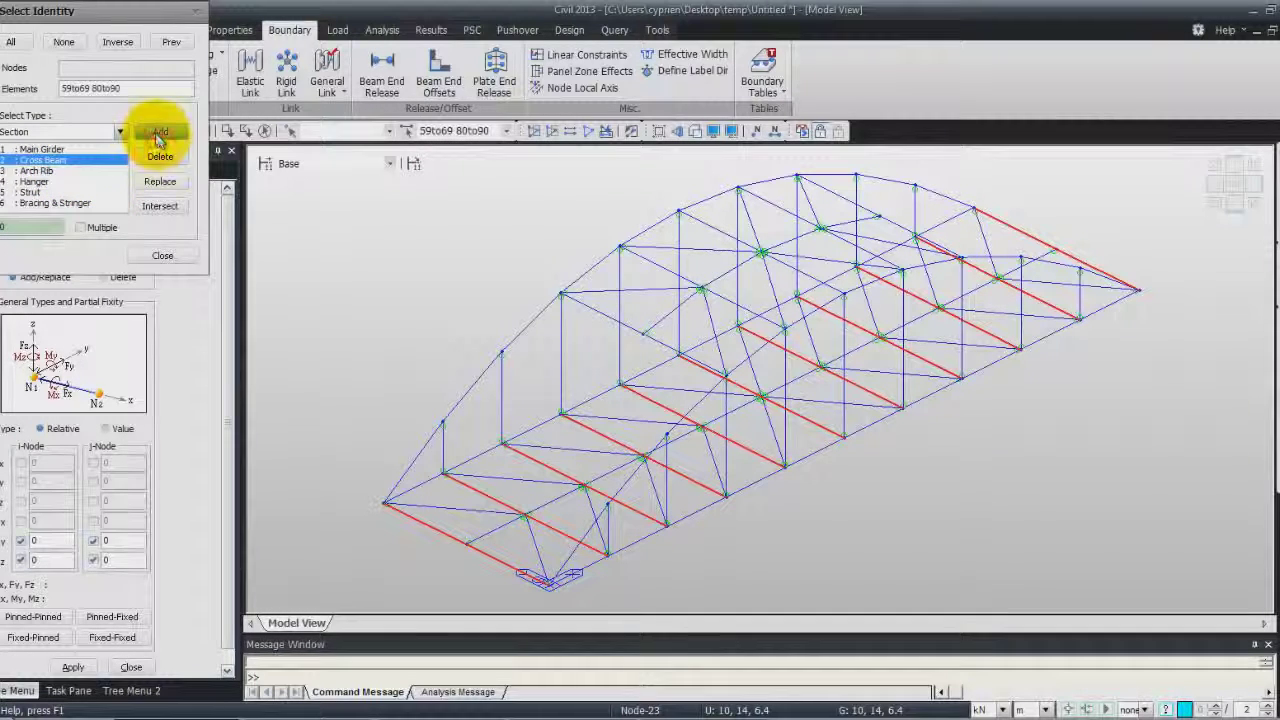
left_click(158, 256)
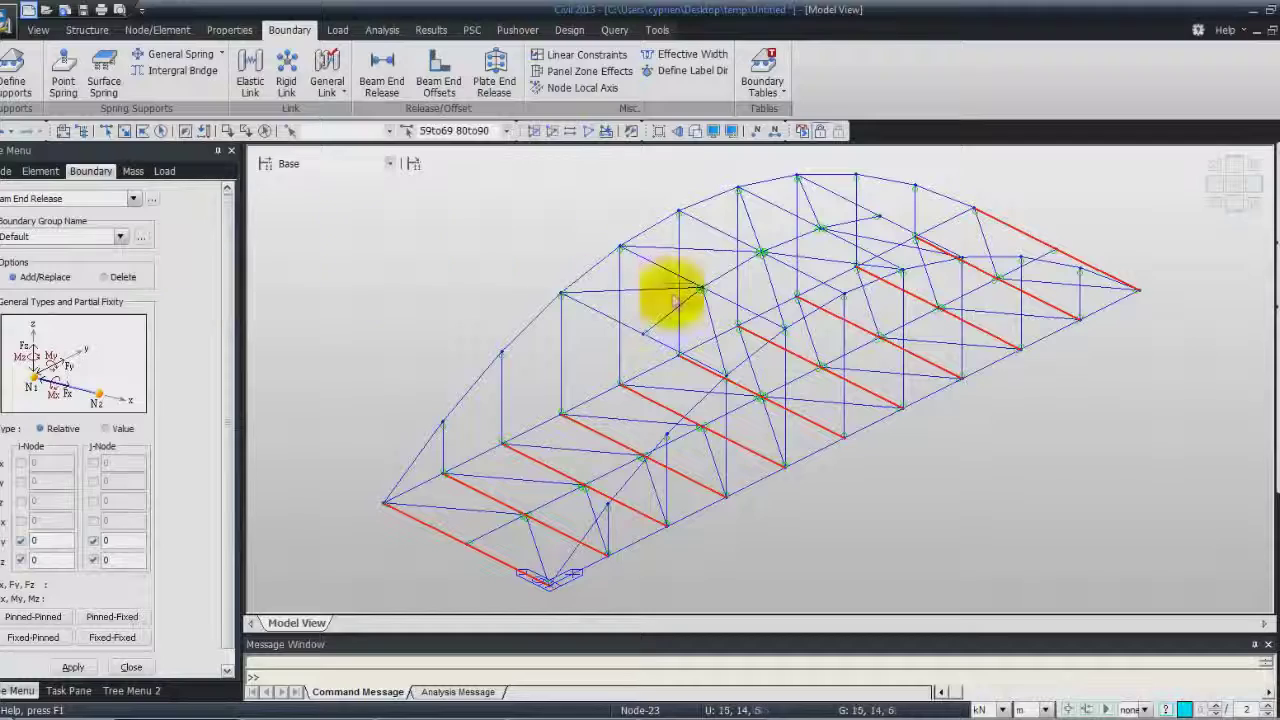
left_click(38, 29)
left_click(404, 70)
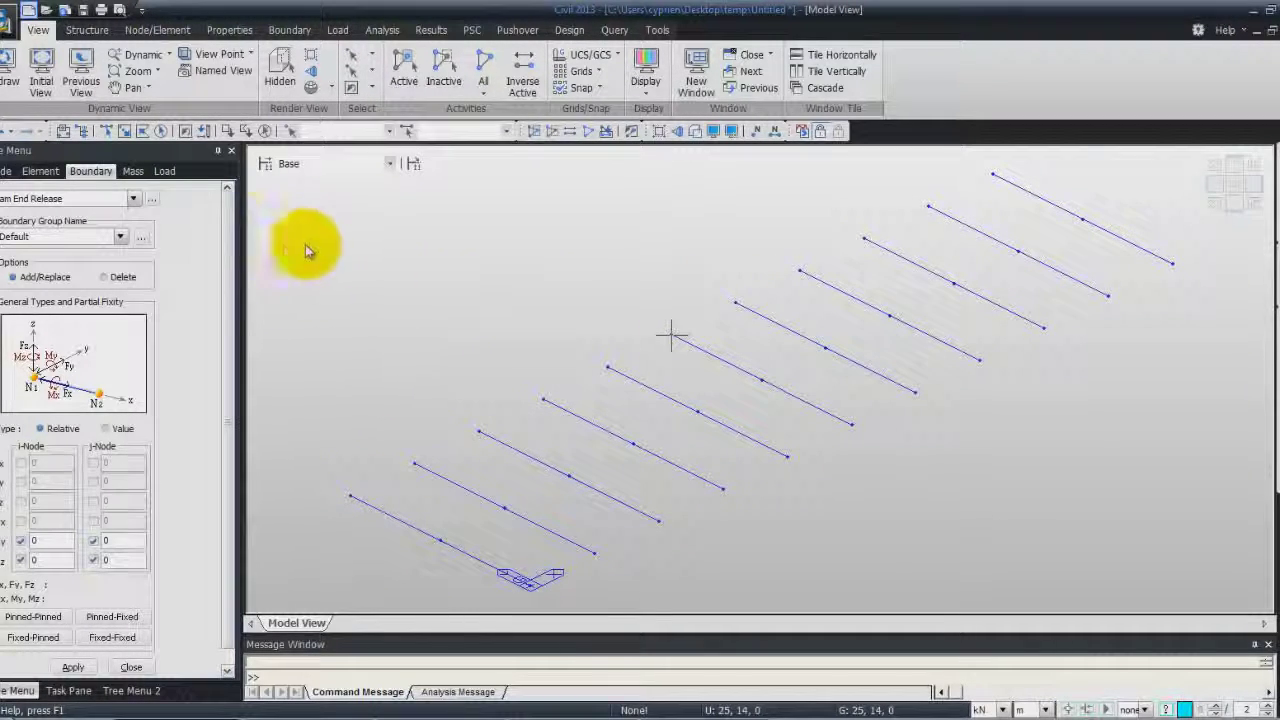
Select cross-beam elements 59 to 69 with an intersect line and apply a Pinned-Fixed beam end release, freeing My and Mz at the i-node.
left_click(370, 61)
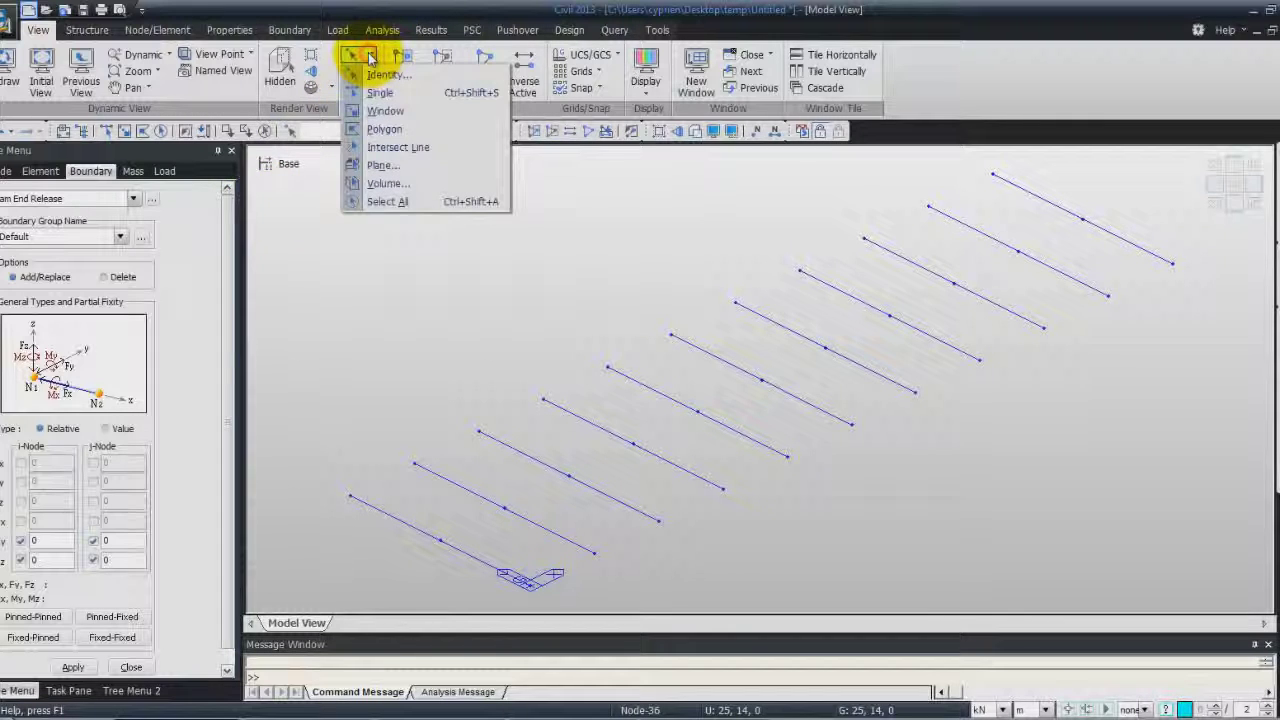
left_click(380, 147)
left_click(452, 578)
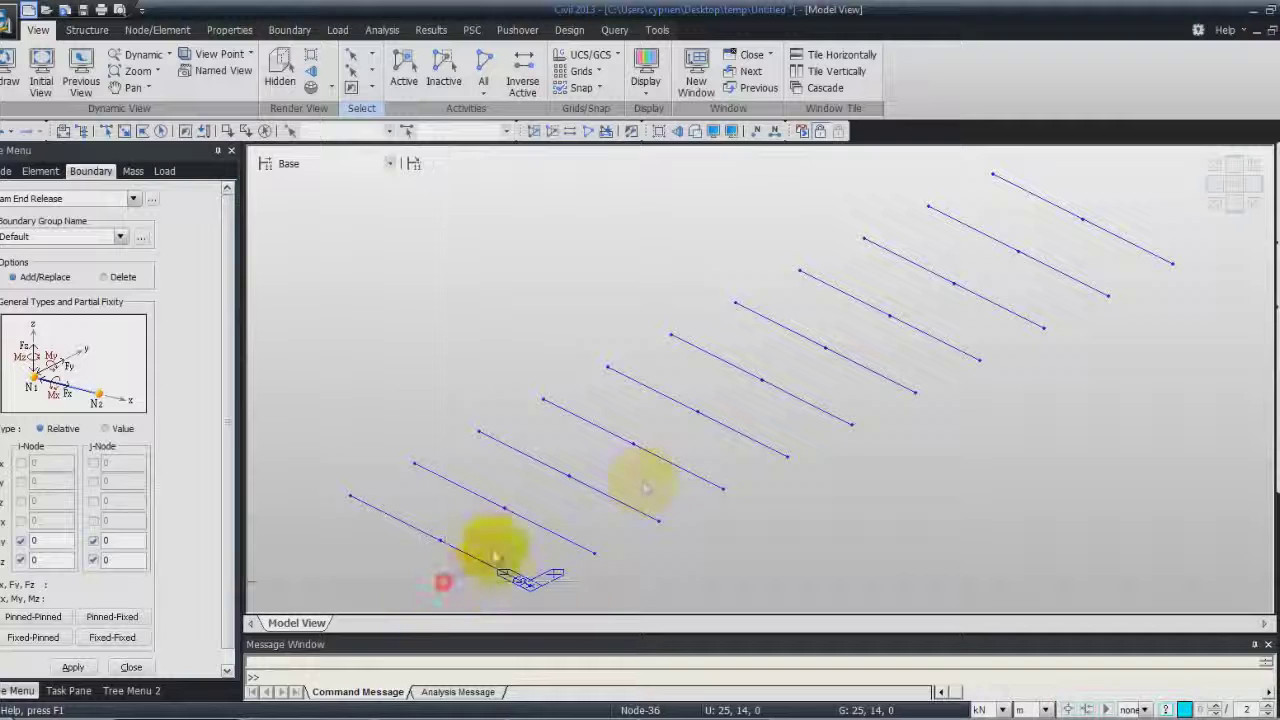
left_click(1148, 230)
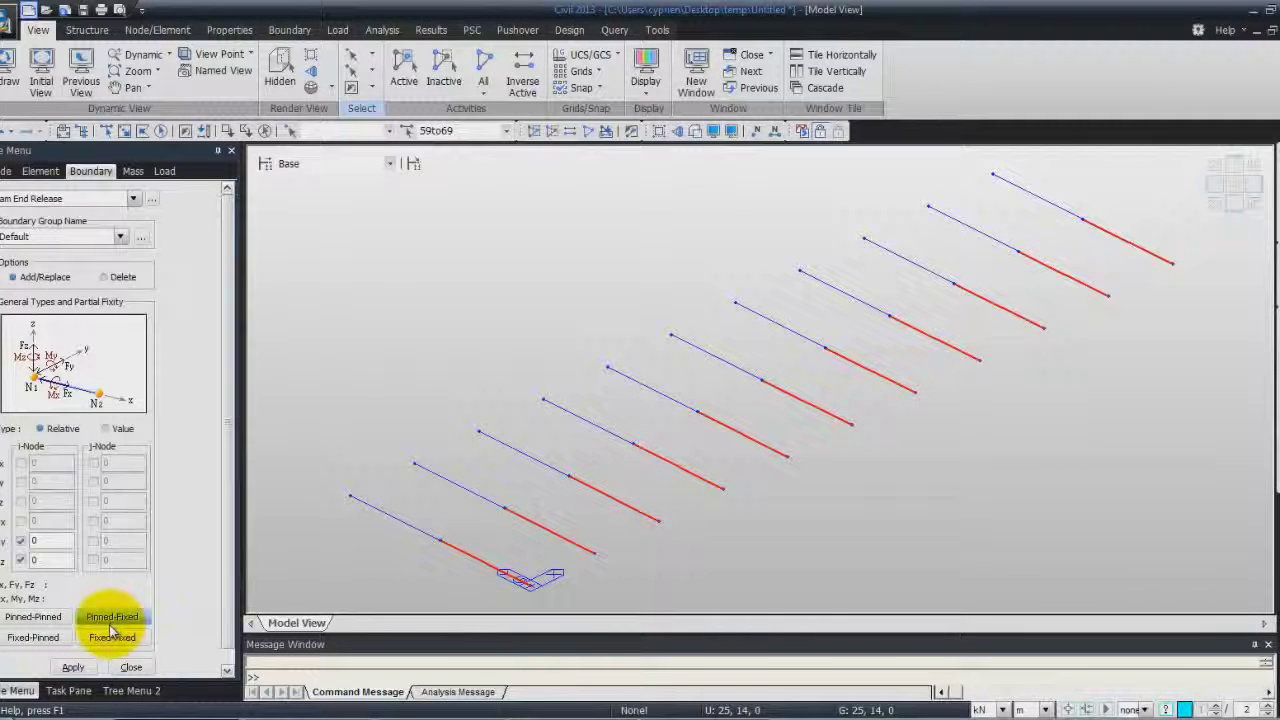
left_click(72, 667)
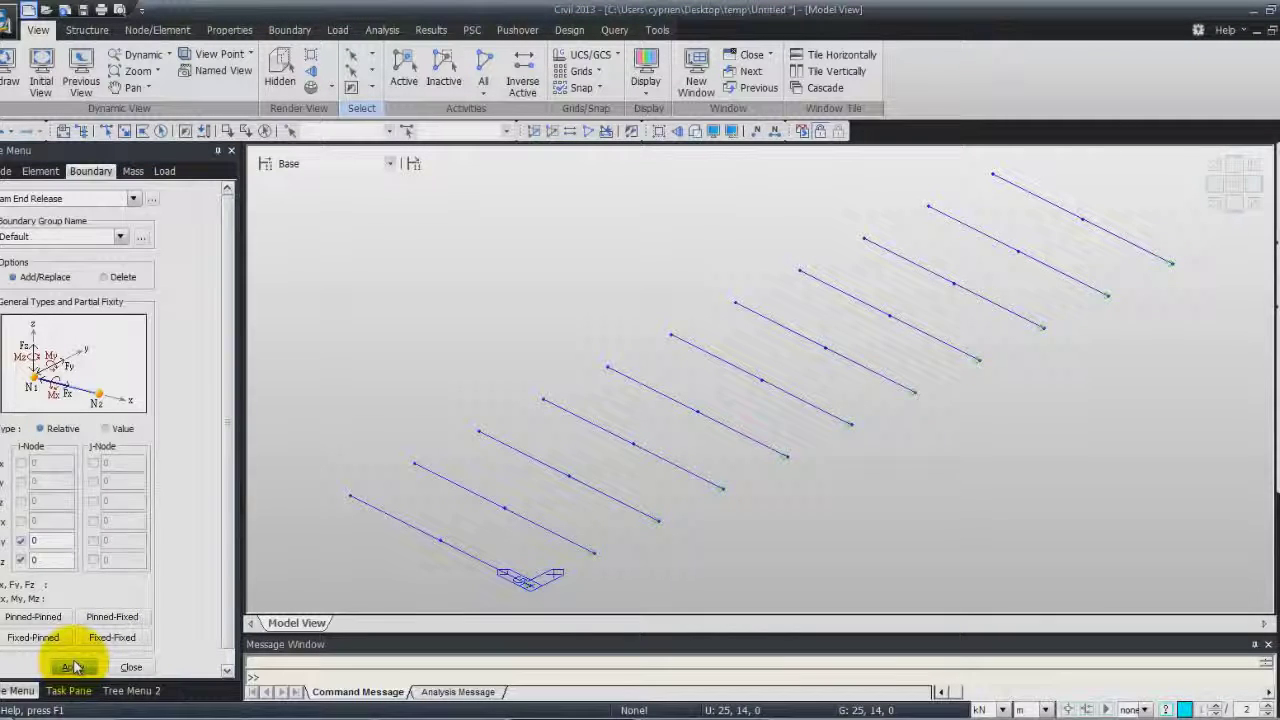
Select cross-beam elements 80 to 90 with an intersect line and apply a Fixed-Pinned beam end release, freeing My and Mz at the j-node.
left_click(369, 546)
left_click(1058, 181)
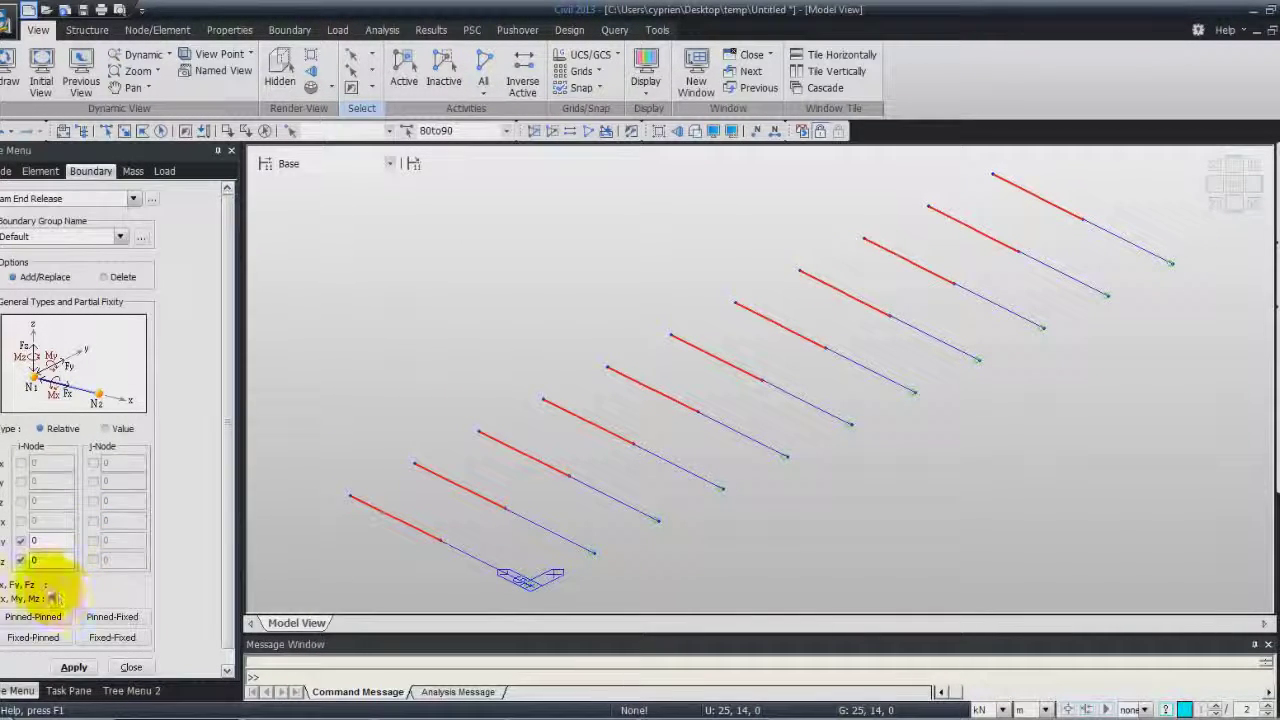
left_click(36, 638)
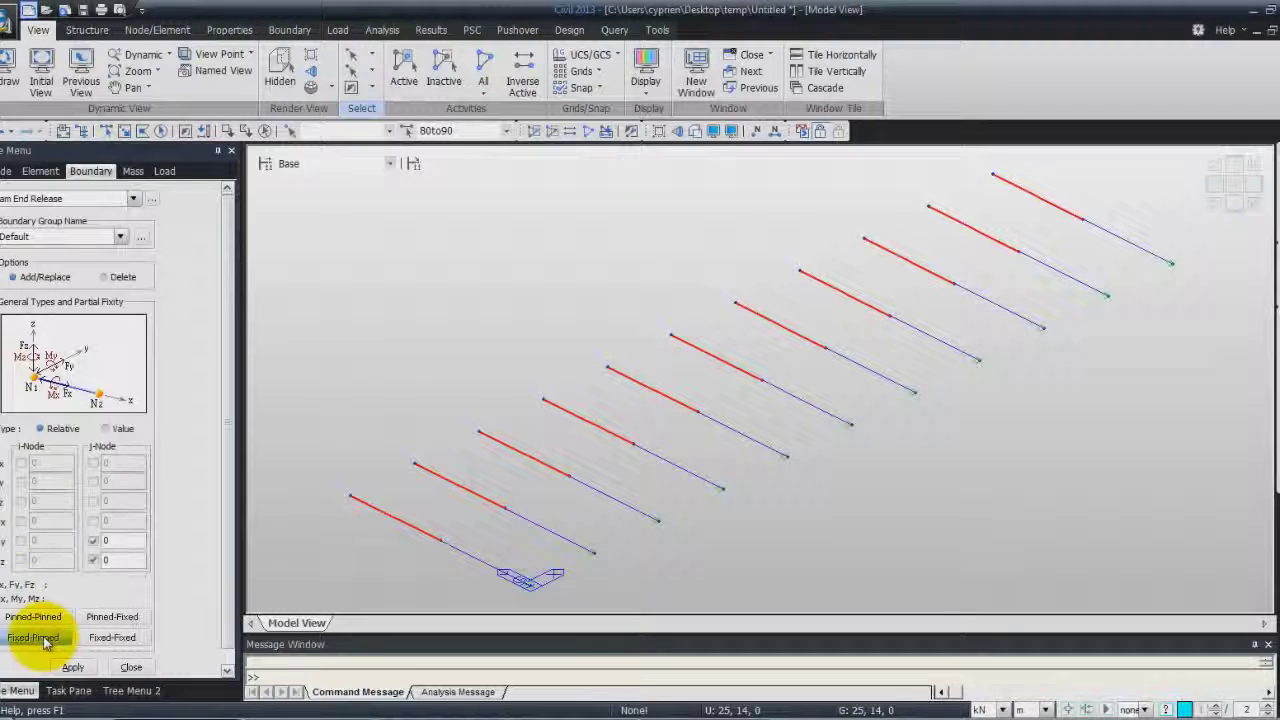
left_click(73, 667)
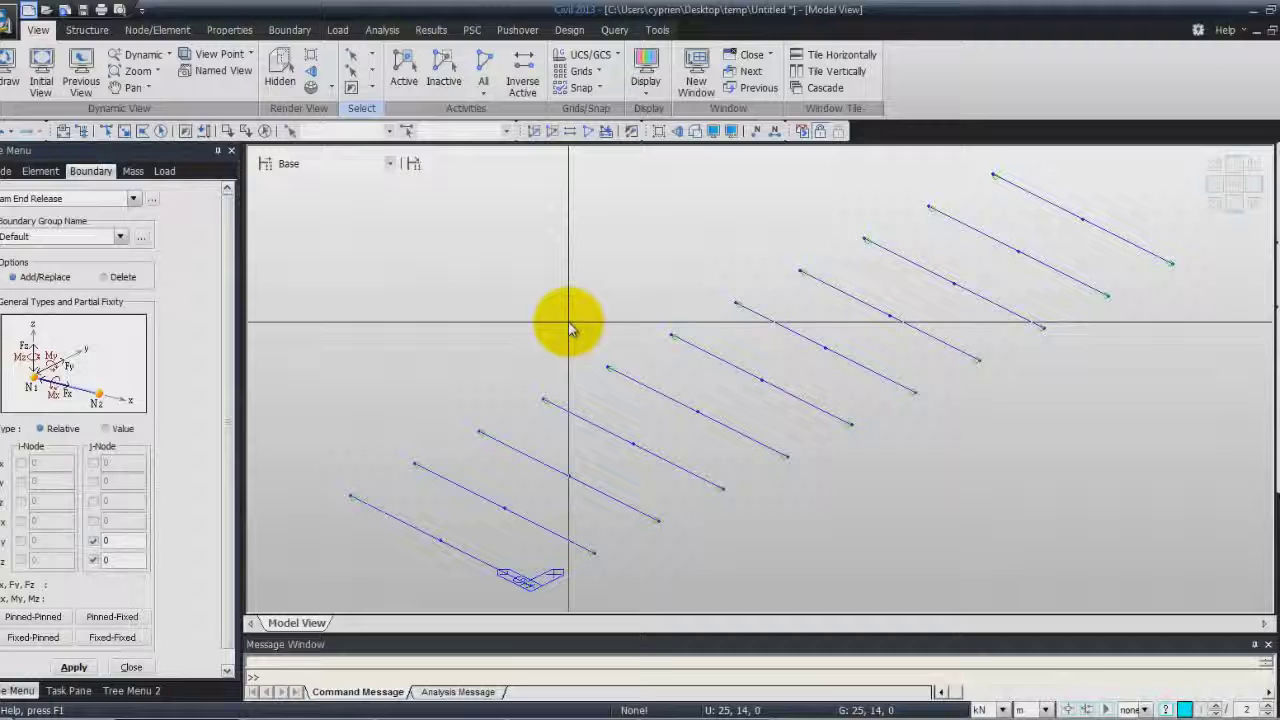
Reactivate the whole model, then select all elements with the Cross Beam section and activate only them.
left_click(484, 65)
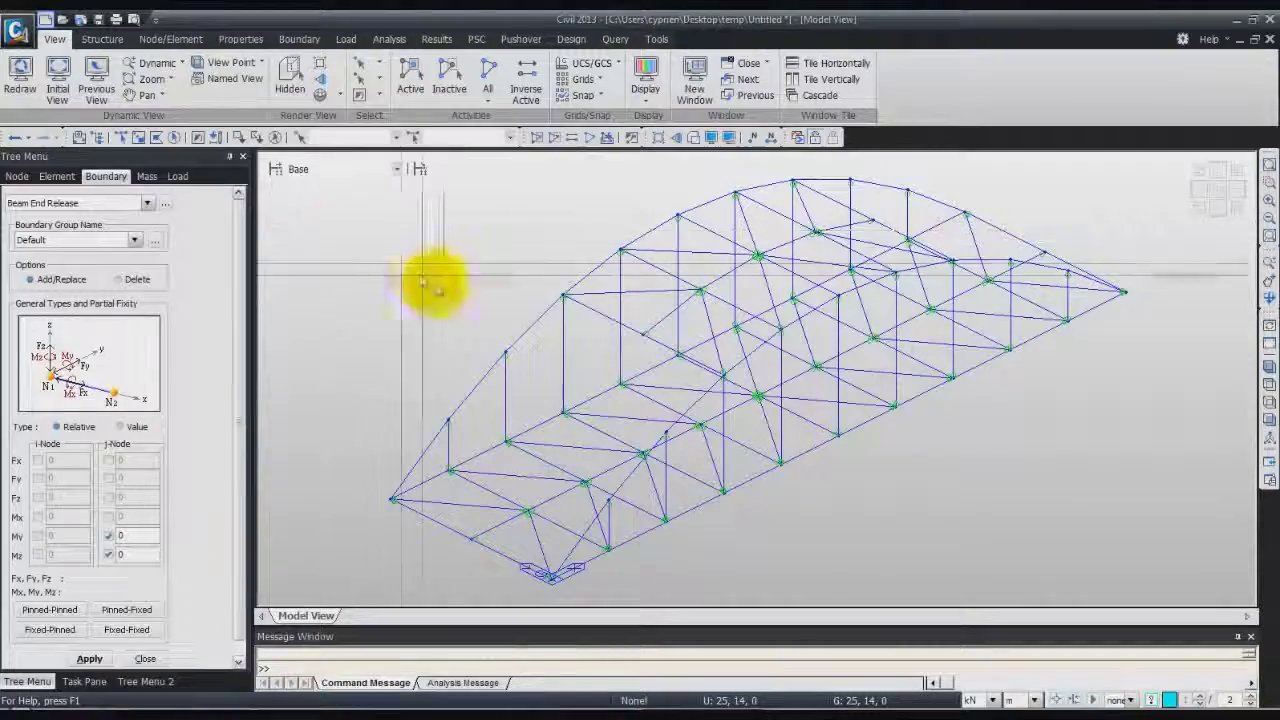
left_click(405, 137)
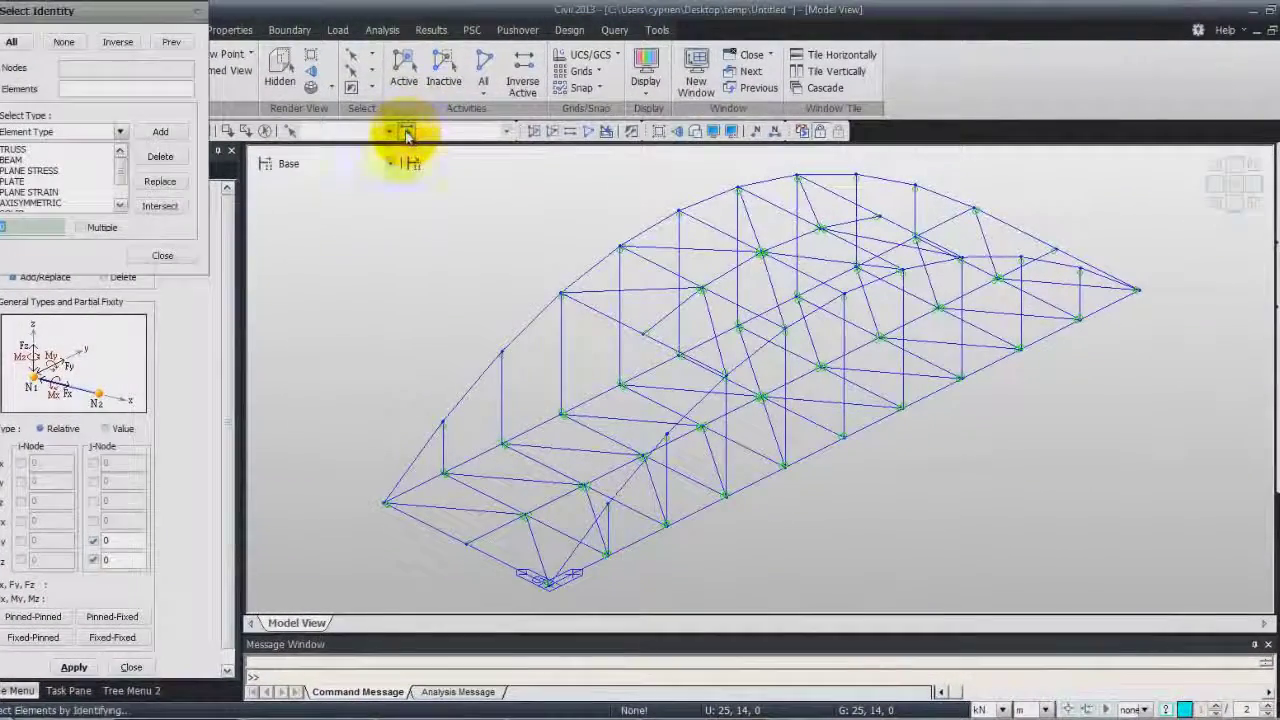
left_click(119, 131)
left_click(68, 170)
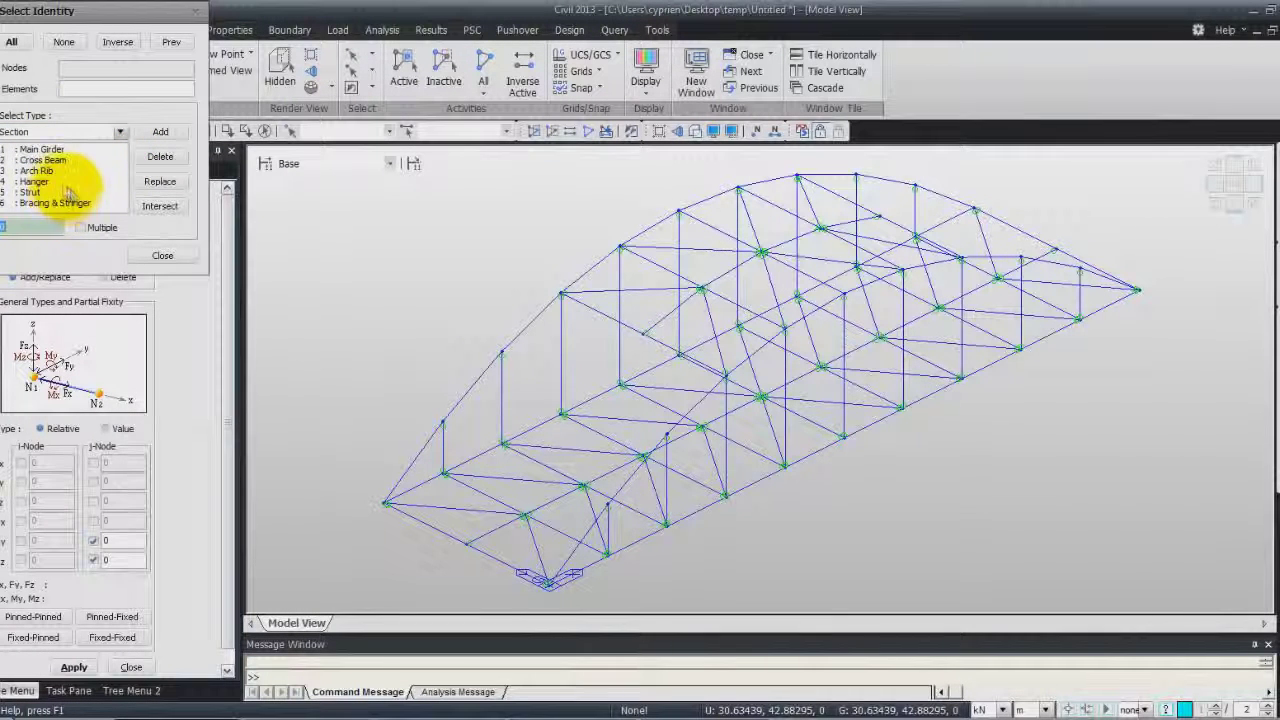
left_click(48, 160)
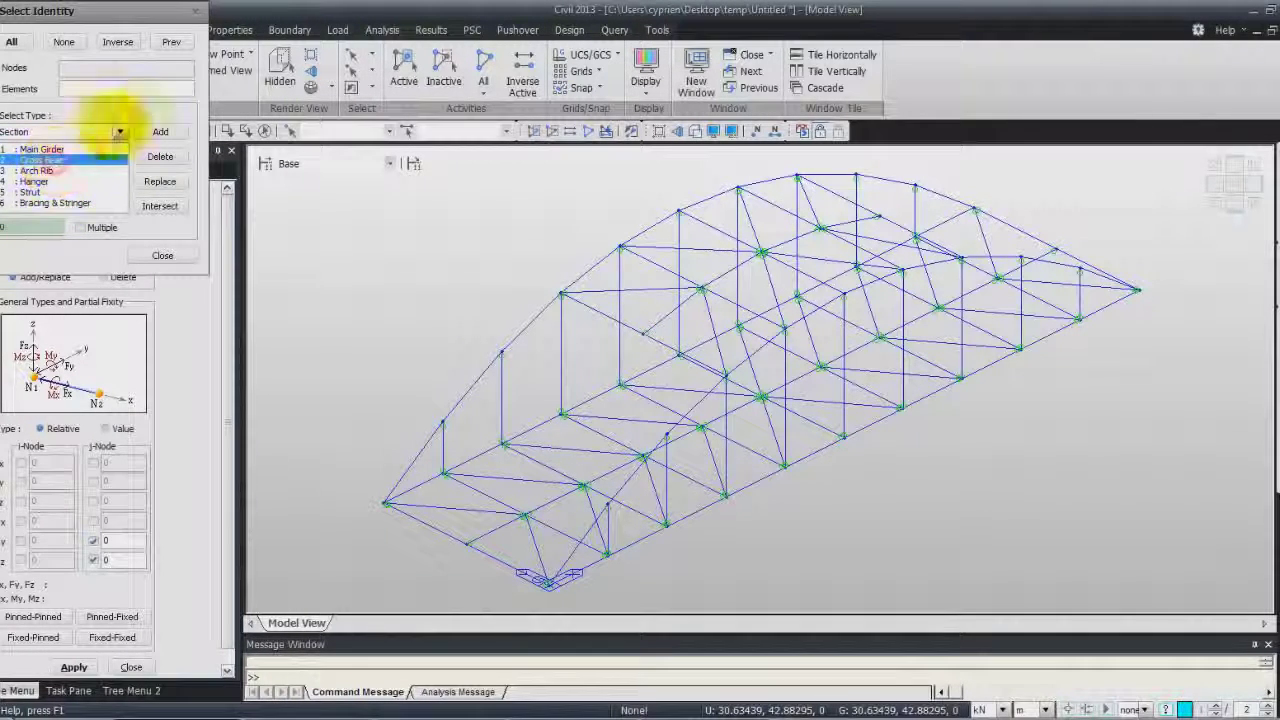
left_click(161, 131)
left_click(162, 259)
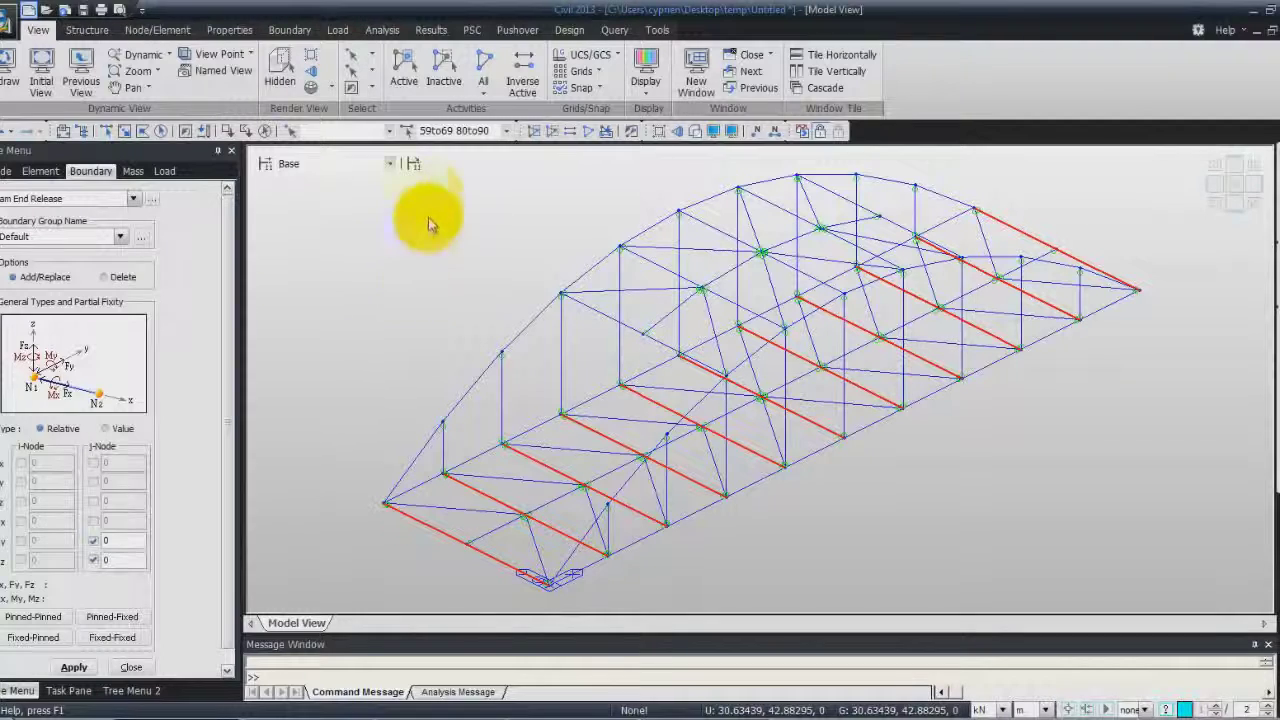
left_click(404, 70)
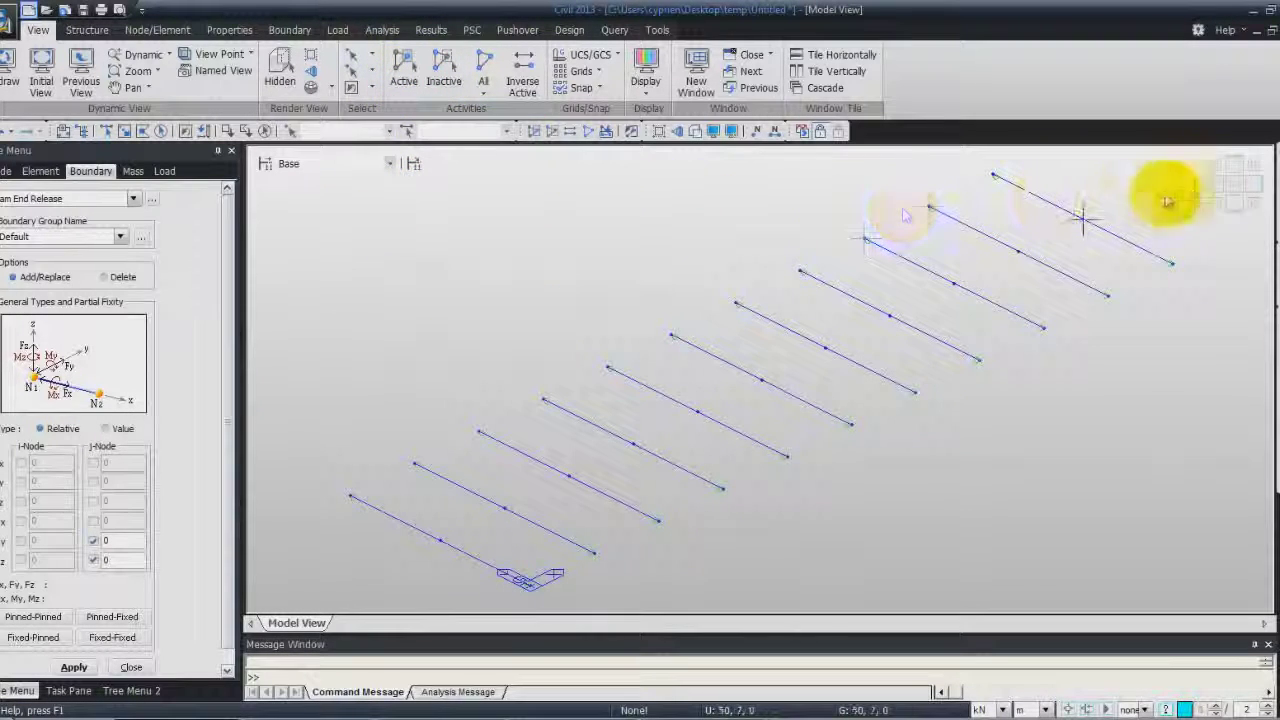
Create a new structure group named Cross Beam 1.
left_click(1236, 186)
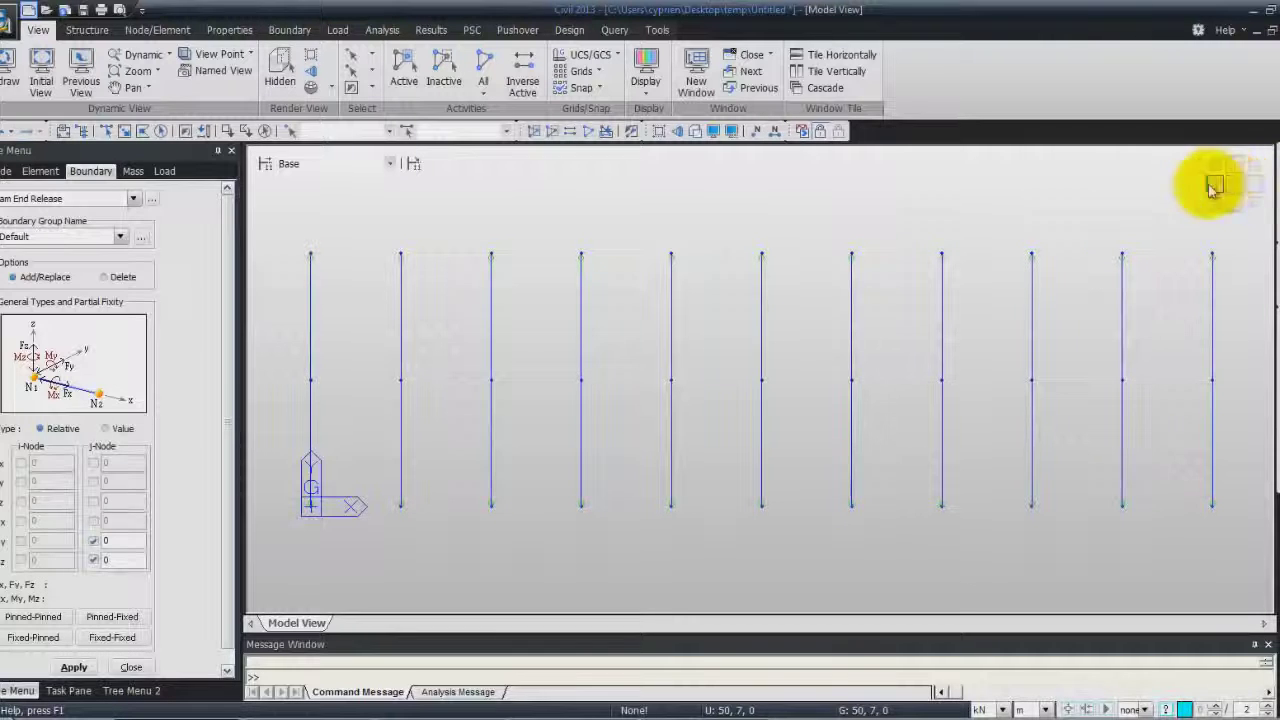
left_click(125, 667)
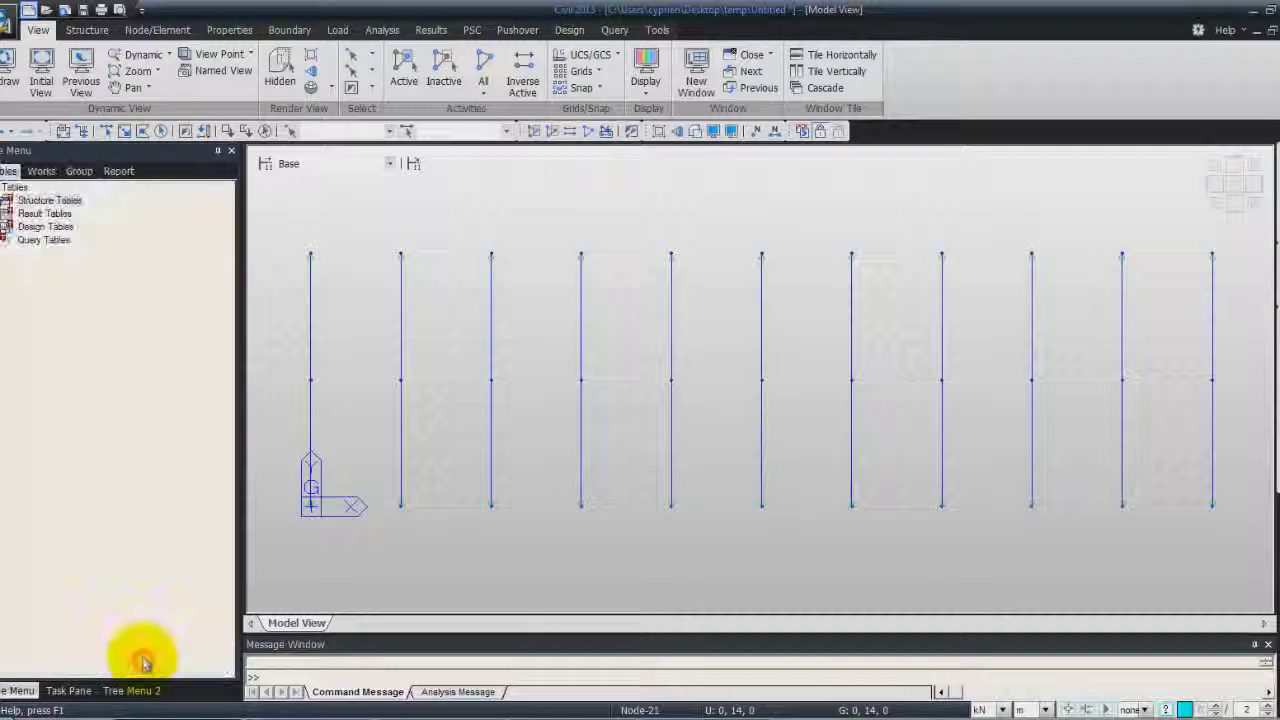
left_click(88, 173)
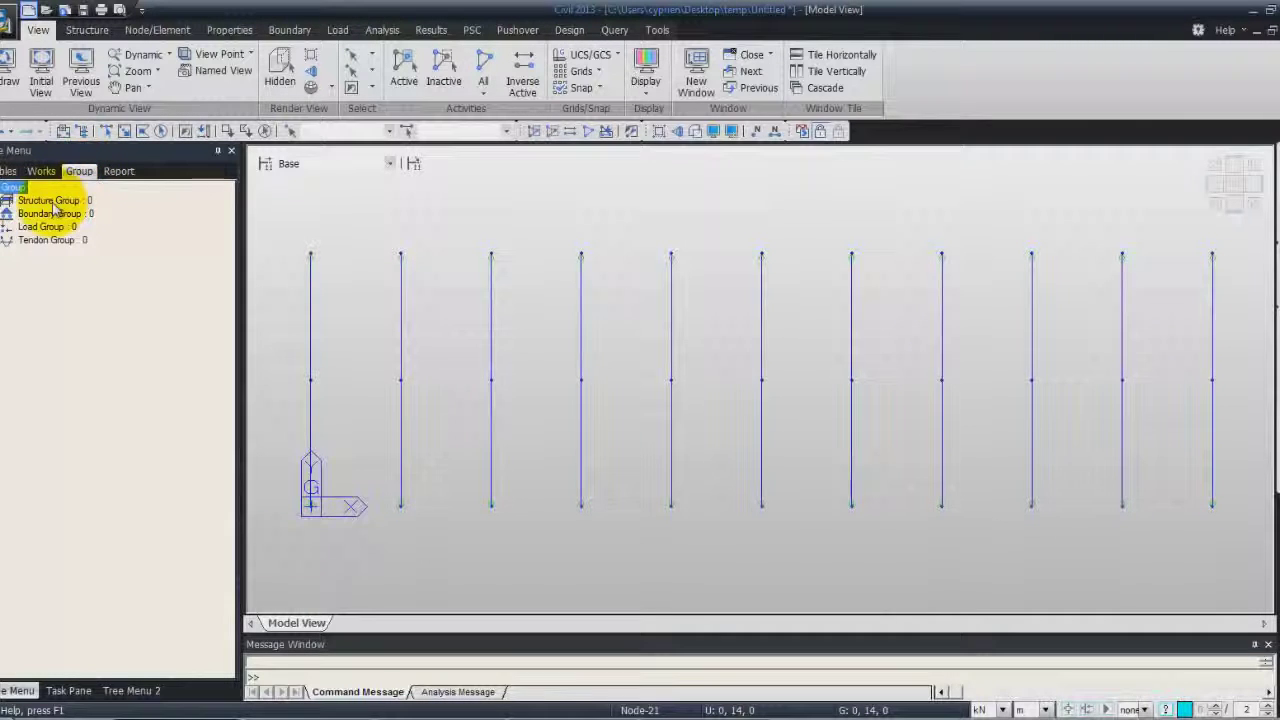
right_click(55, 203)
left_click(78, 209)
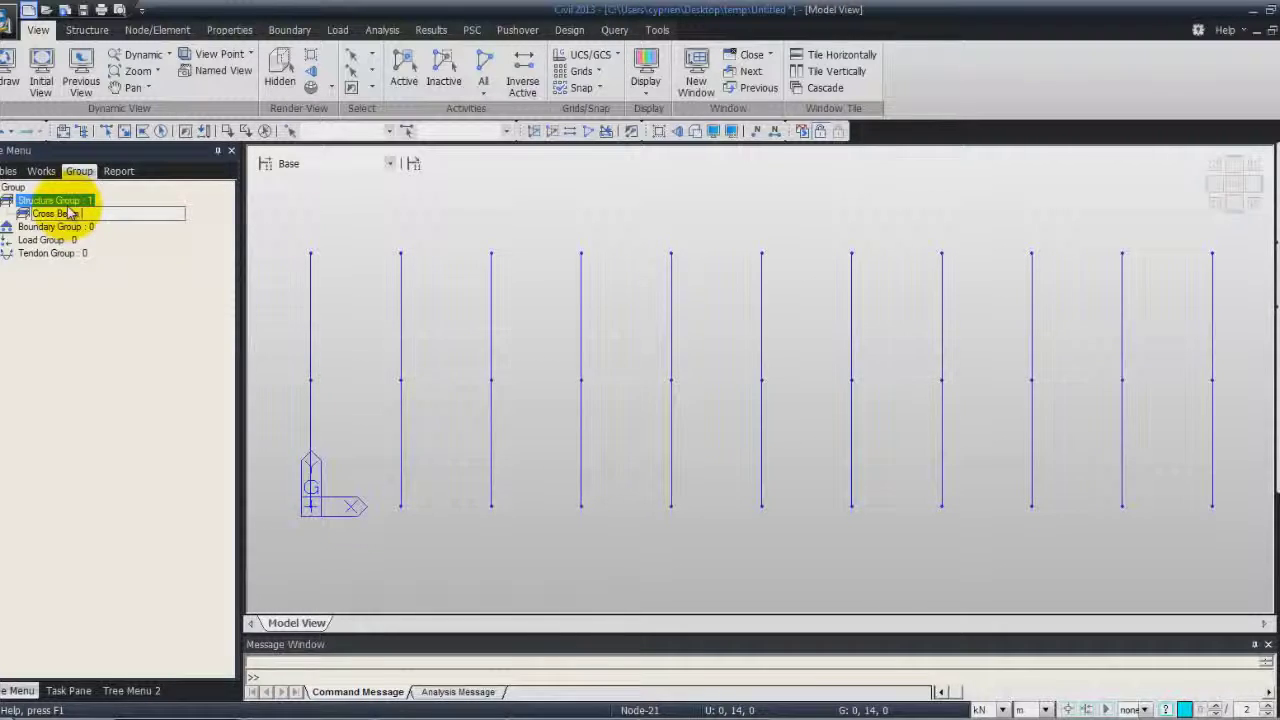
key("Return")
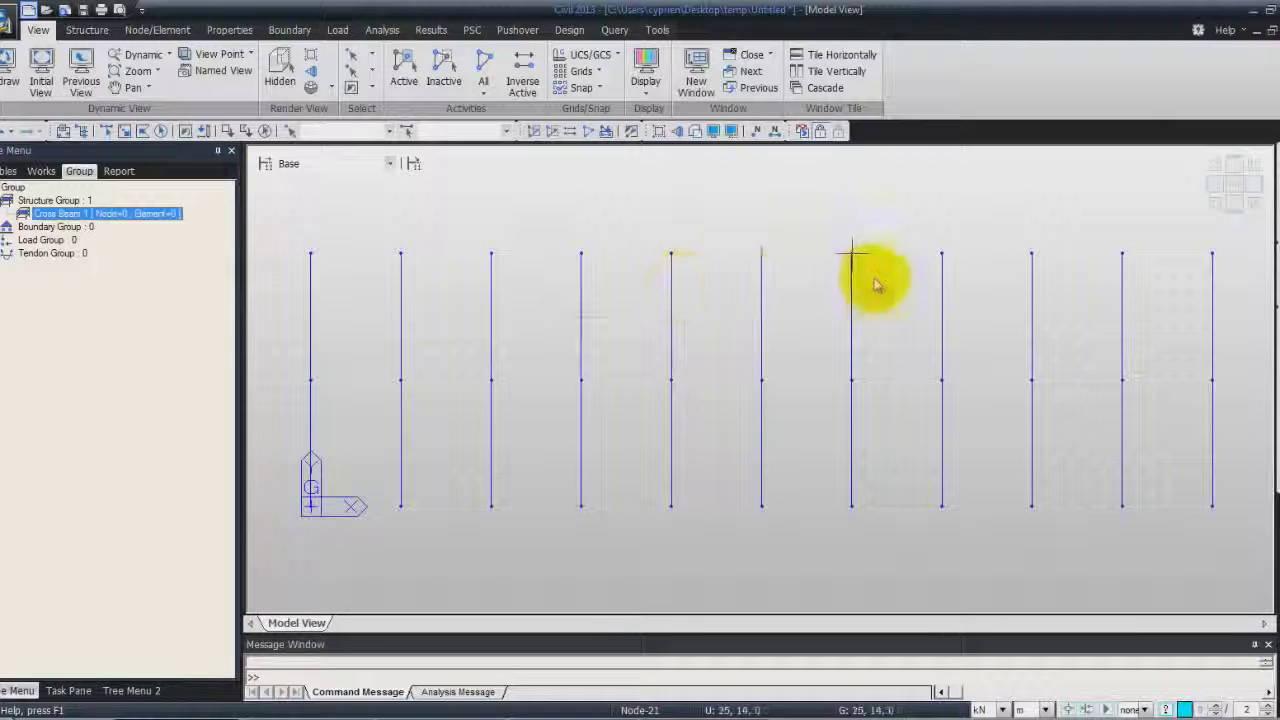
Select all nodes and elements of the displayed cross beams and assign them to the Cross Beam 1 structure group.
left_click(123, 131)
left_click_drag(288, 215, 1248, 571)
left_click(60, 213)
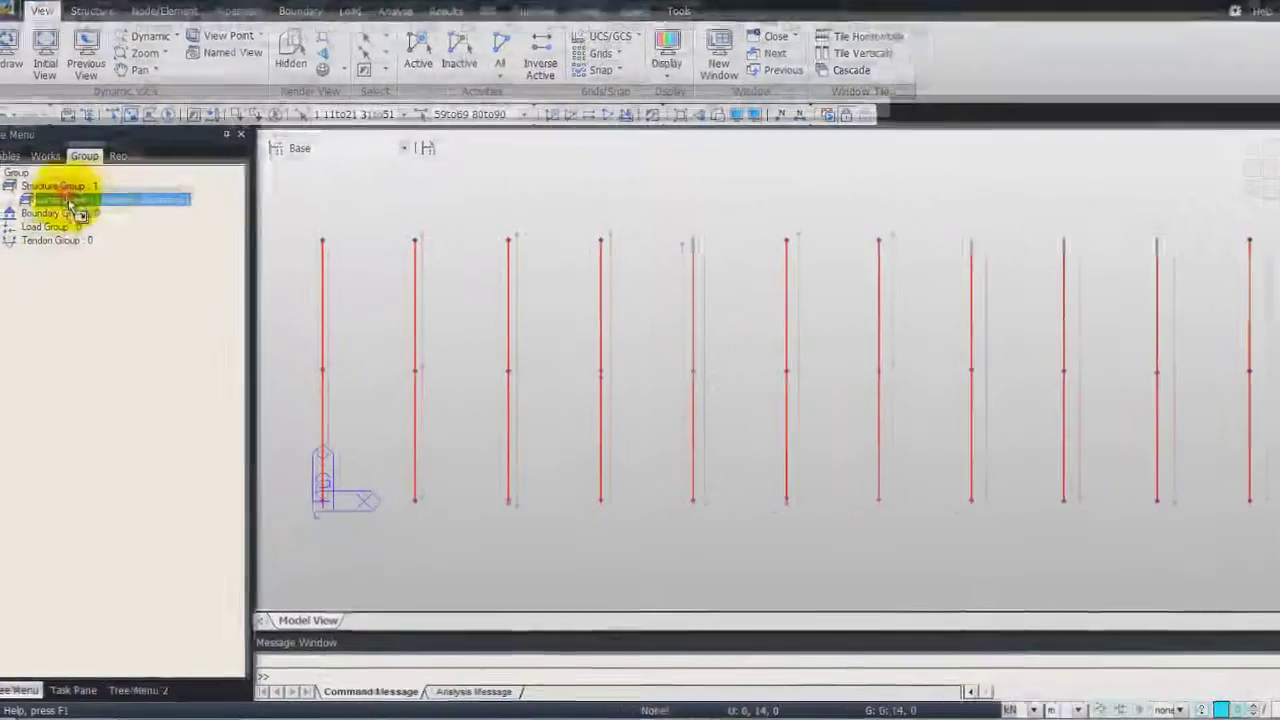
left_click_drag(430, 138, 426, 234)
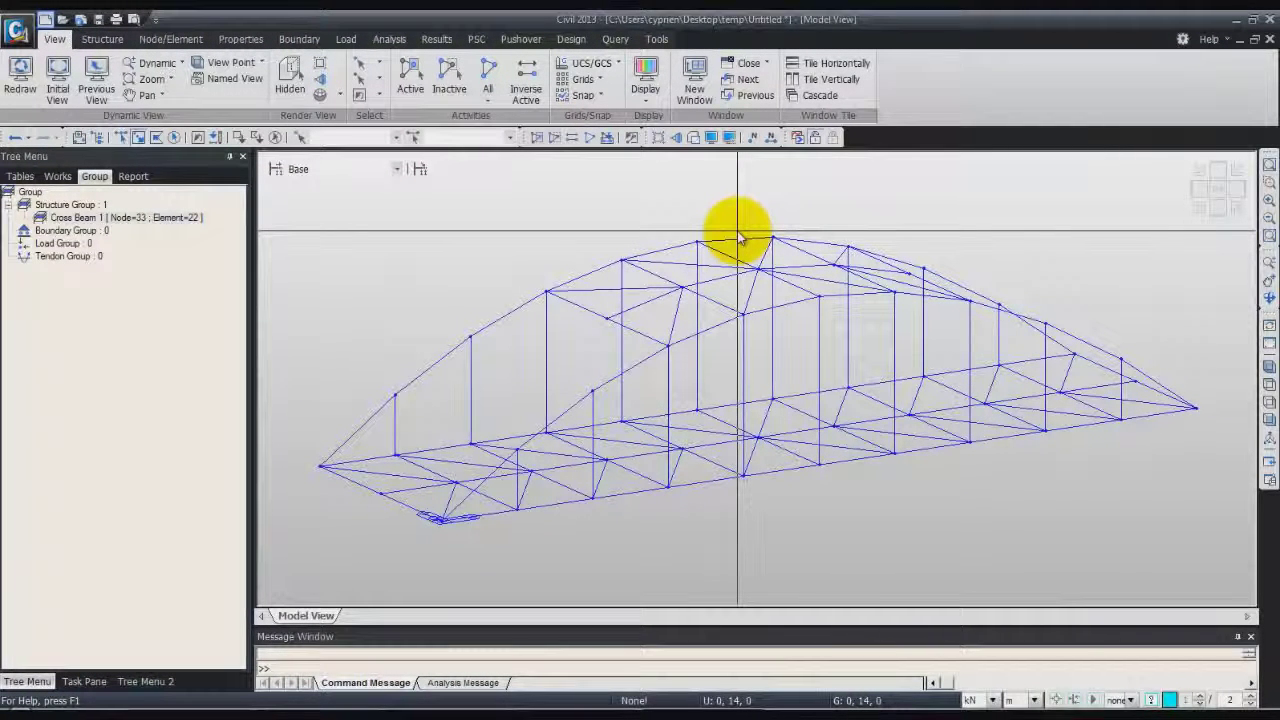
Add a static load case named Dead Load with the type Dead Load (D).
left_click(345, 39)
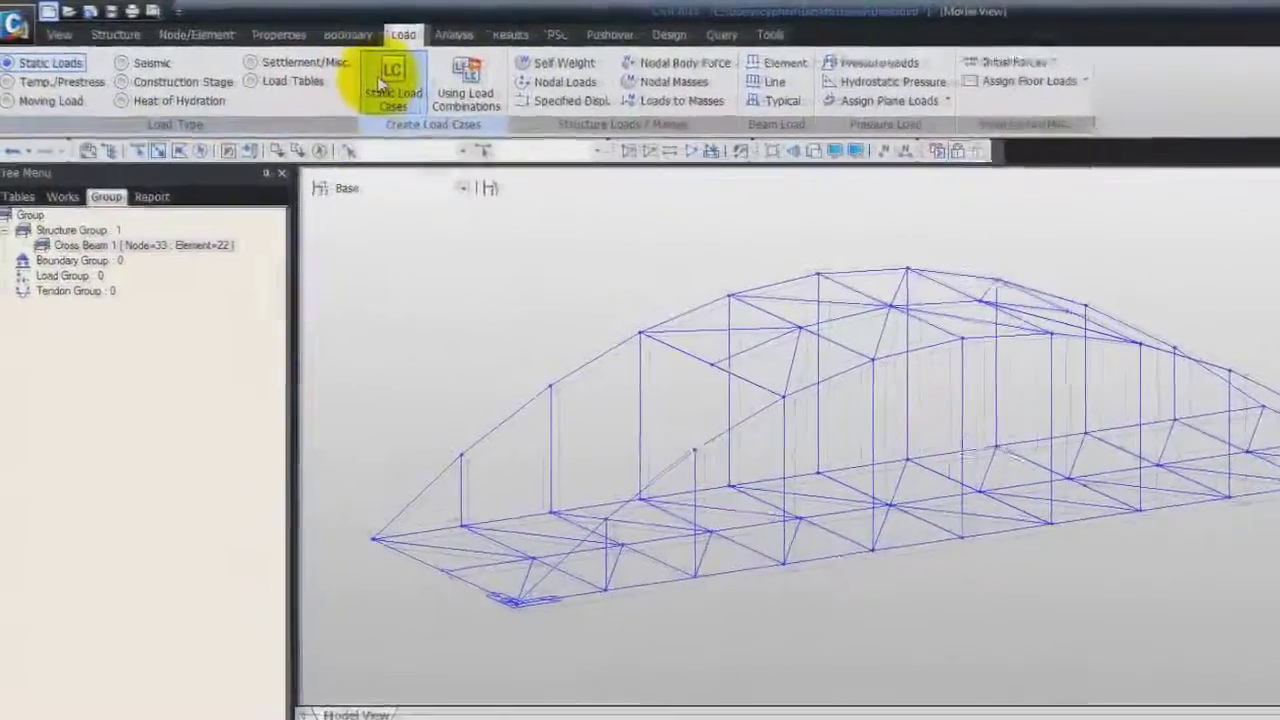
left_click(329, 72)
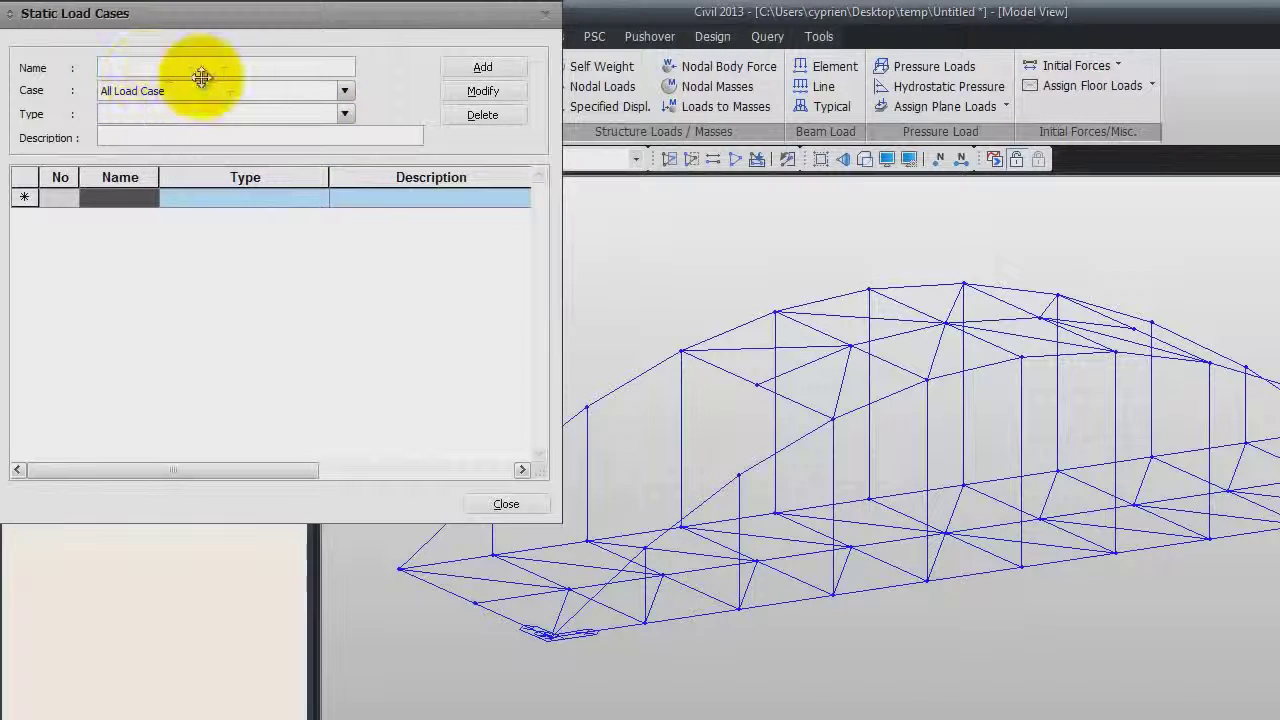
left_click_drag(185, 14, 513, 120)
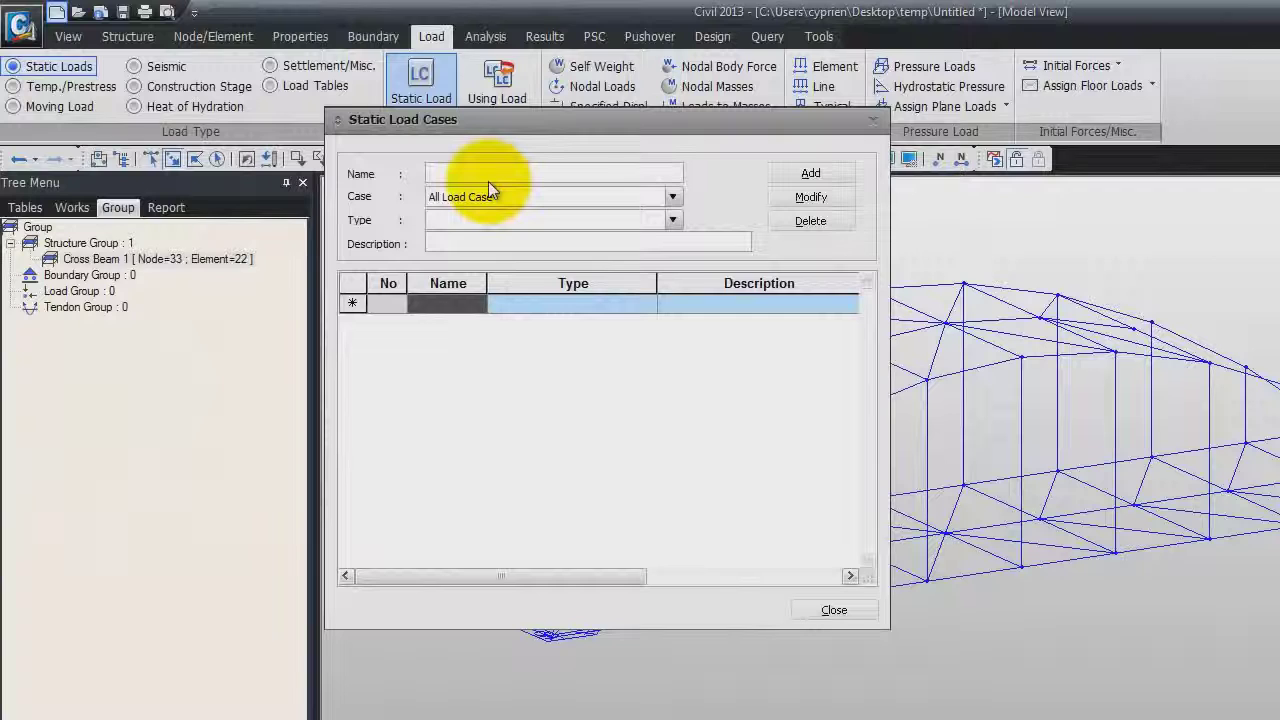
type("Dead Load")
left_click(672, 220)
left_click(620, 251)
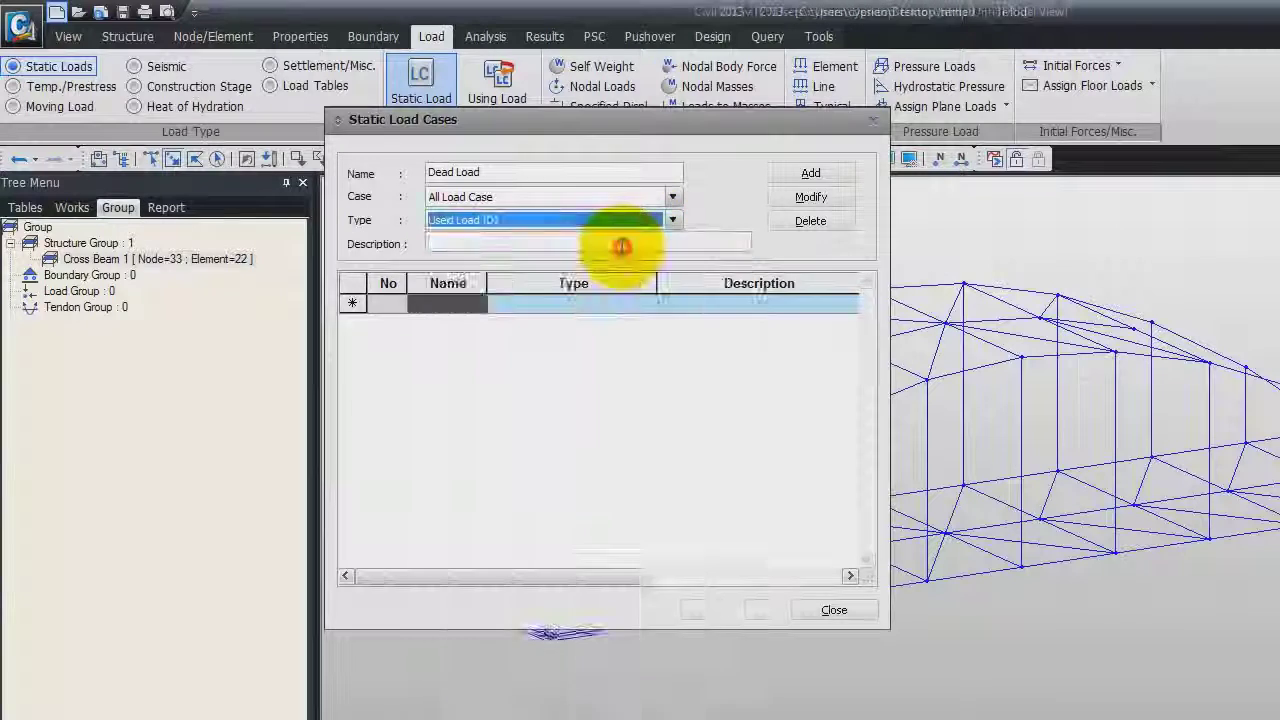
left_click(808, 174)
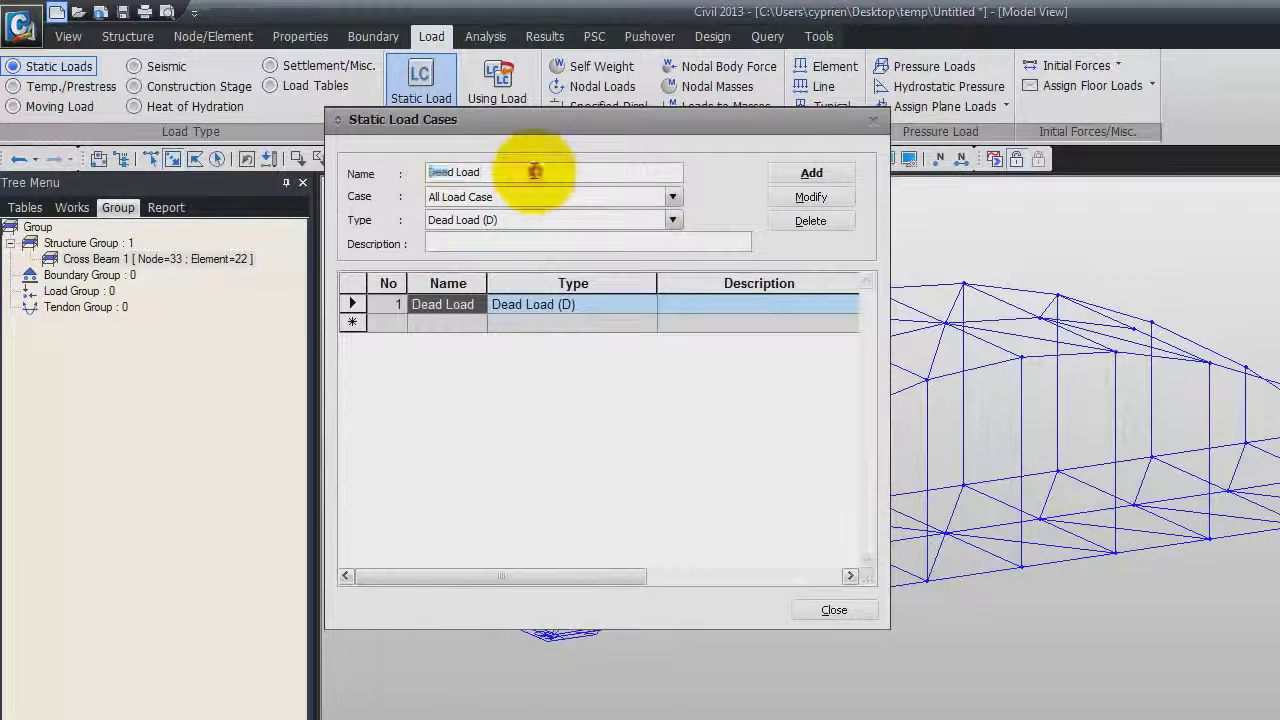
Add a second static load case named Sidewalk Load with the type Dead Load (D) and finish the load case definition.
type("Sidewalk")
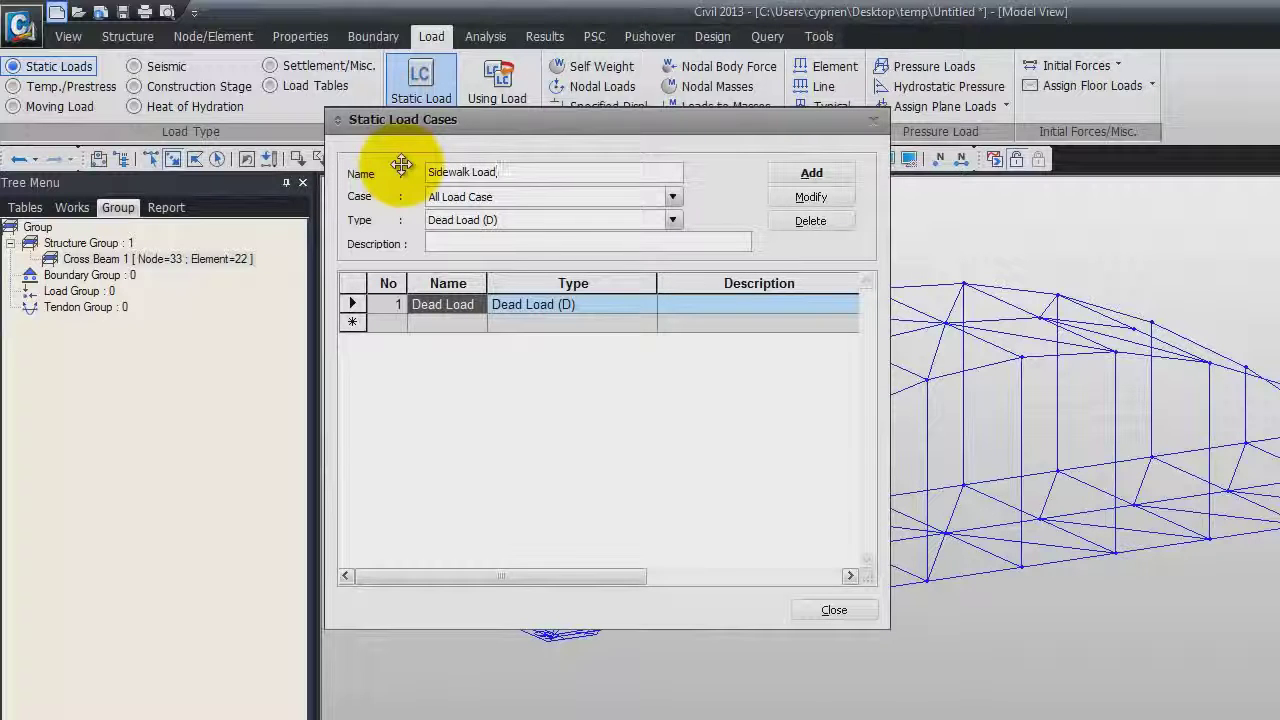
left_click(809, 172)
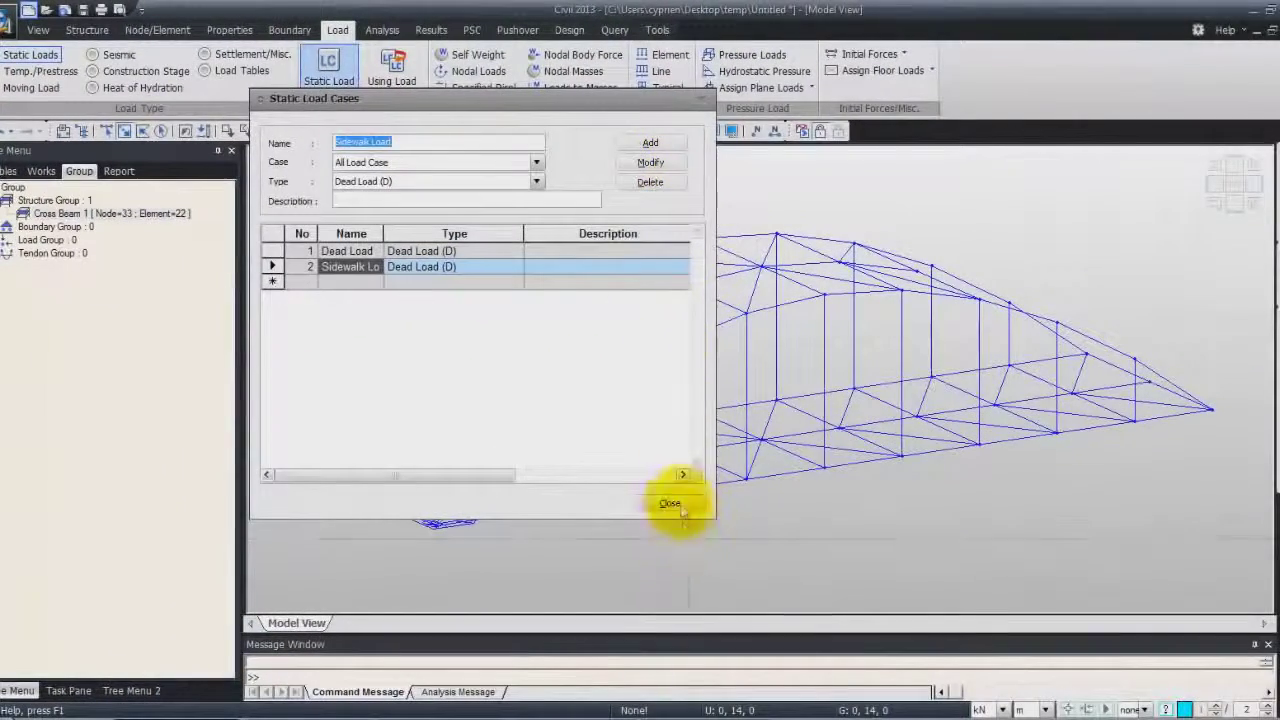
left_click(676, 506)
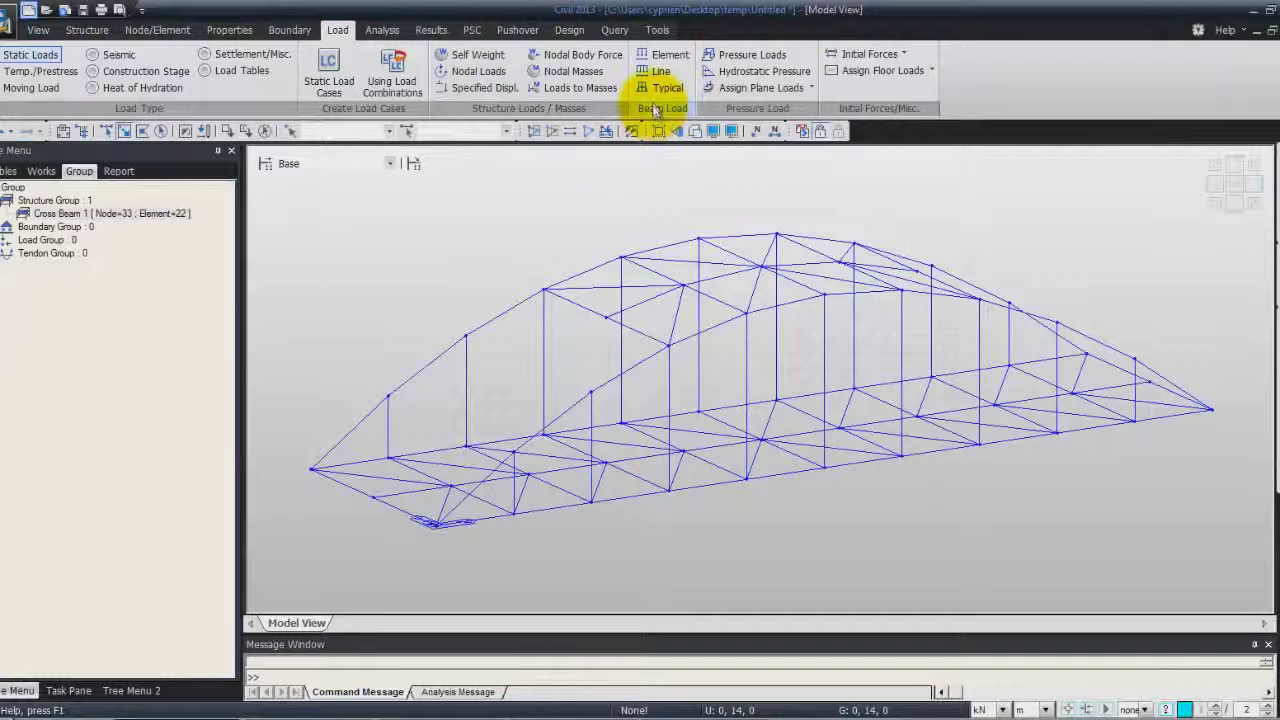
Apply a uniform element beam load of -90 kN/m in Global Z to all Main Girder section elements under the Dead Load case.
left_click(668, 57)
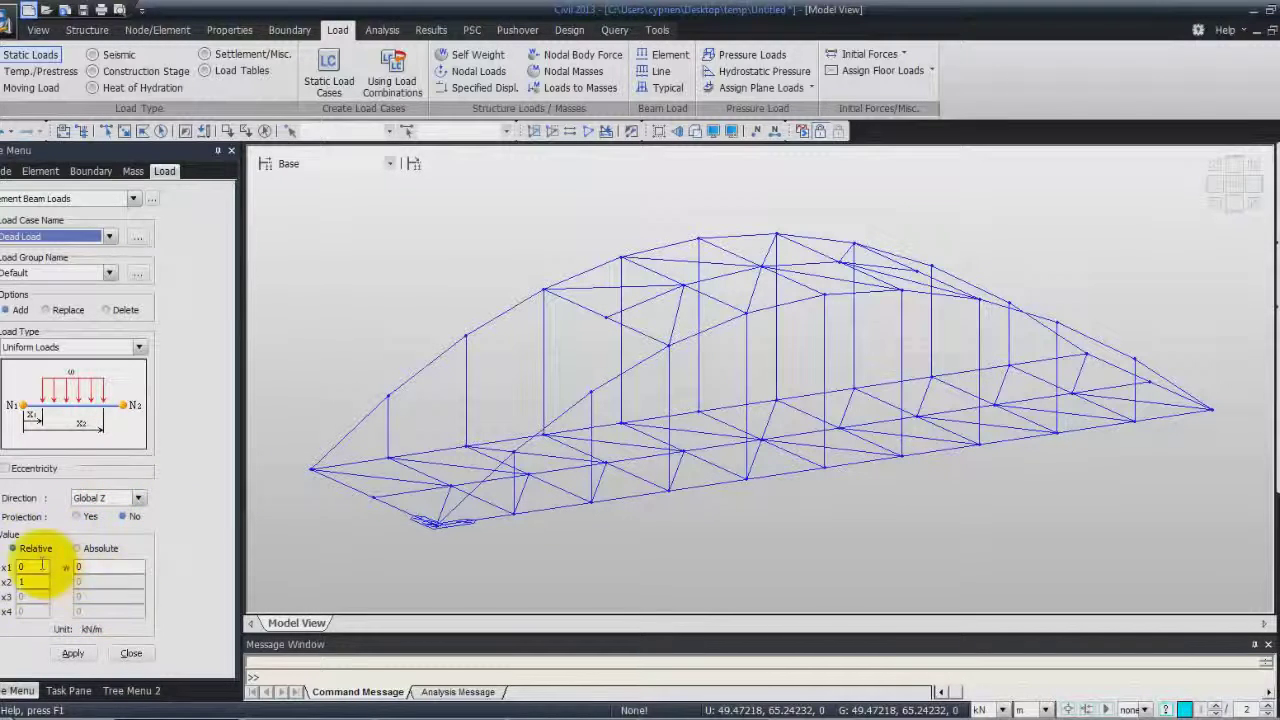
left_click(104, 566)
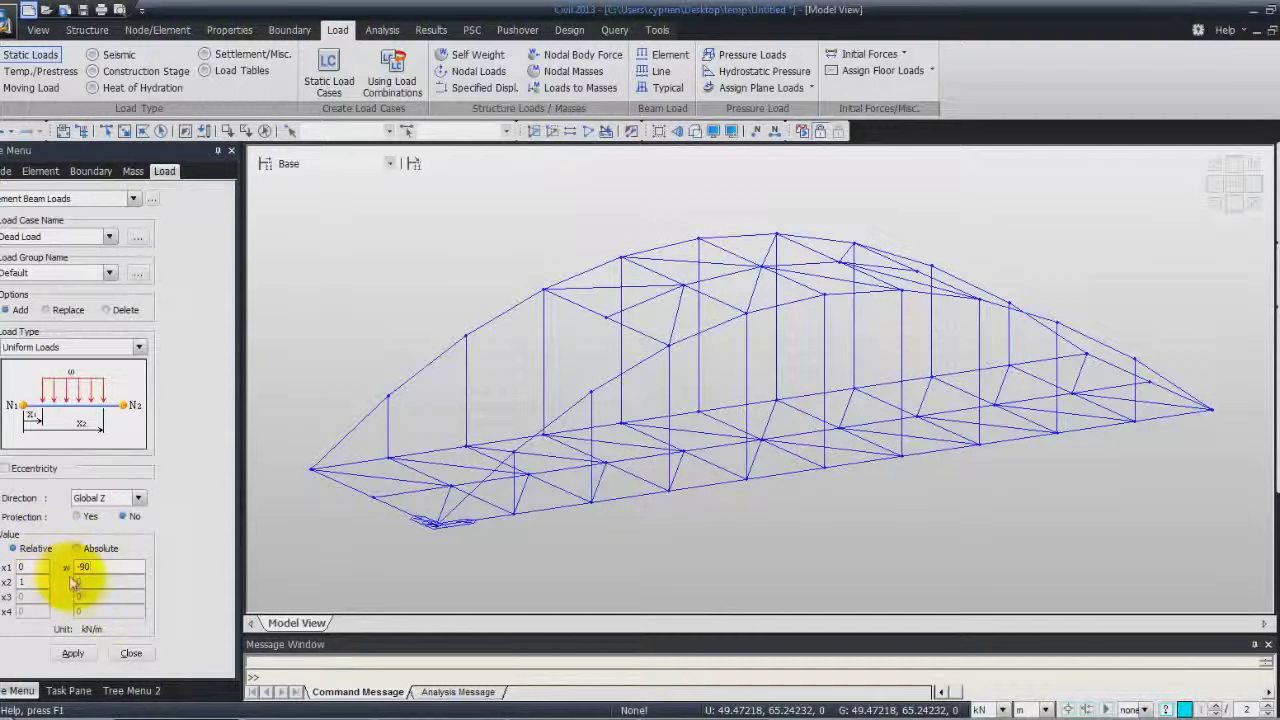
left_click(75, 657)
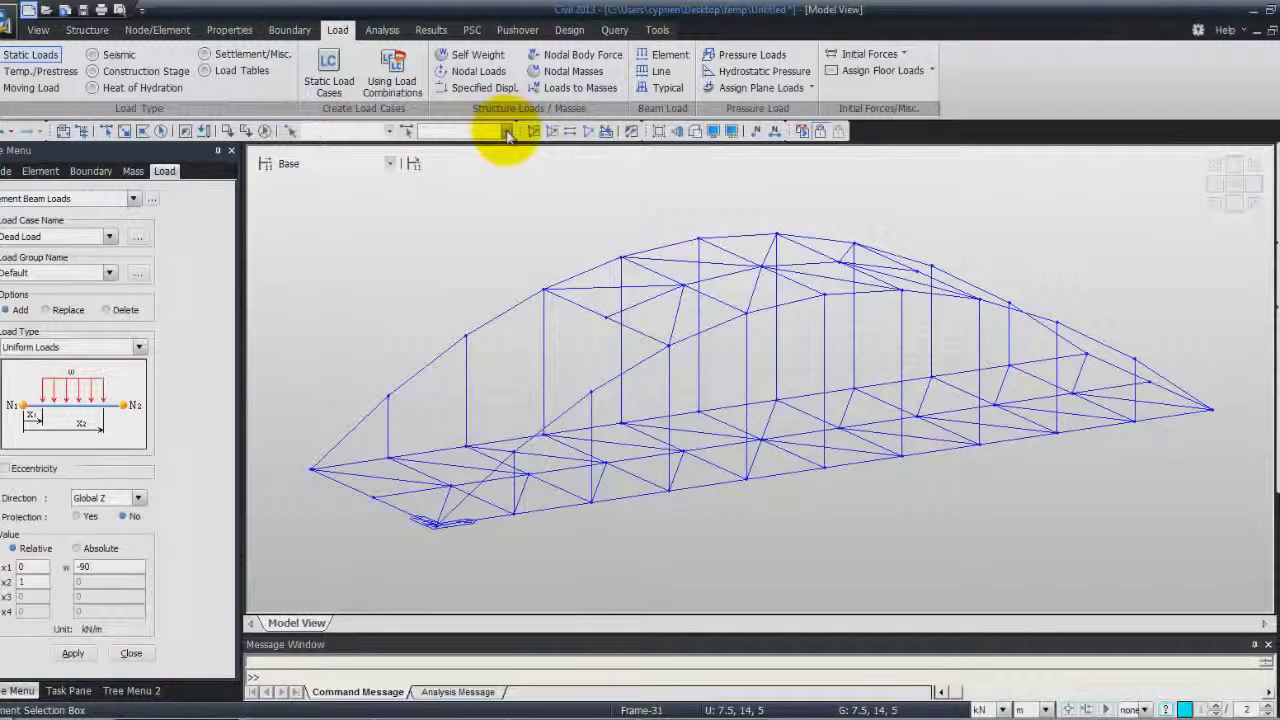
left_click(407, 133)
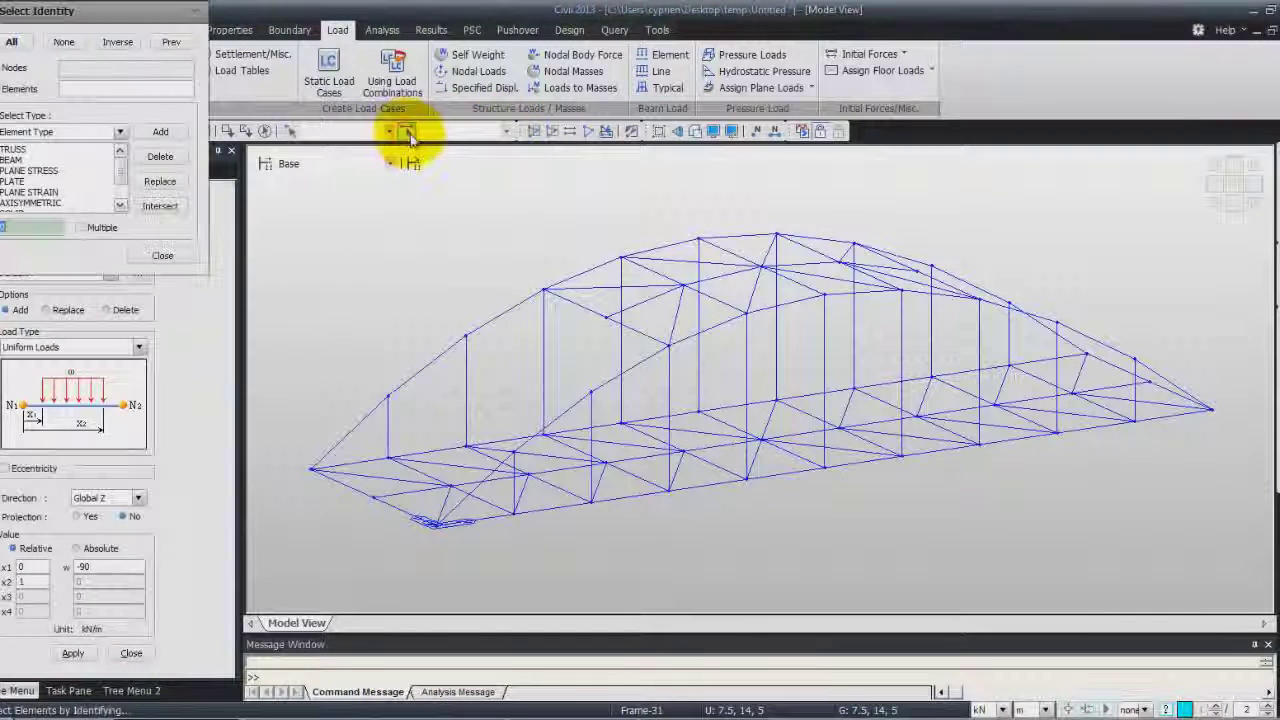
left_click(120, 132)
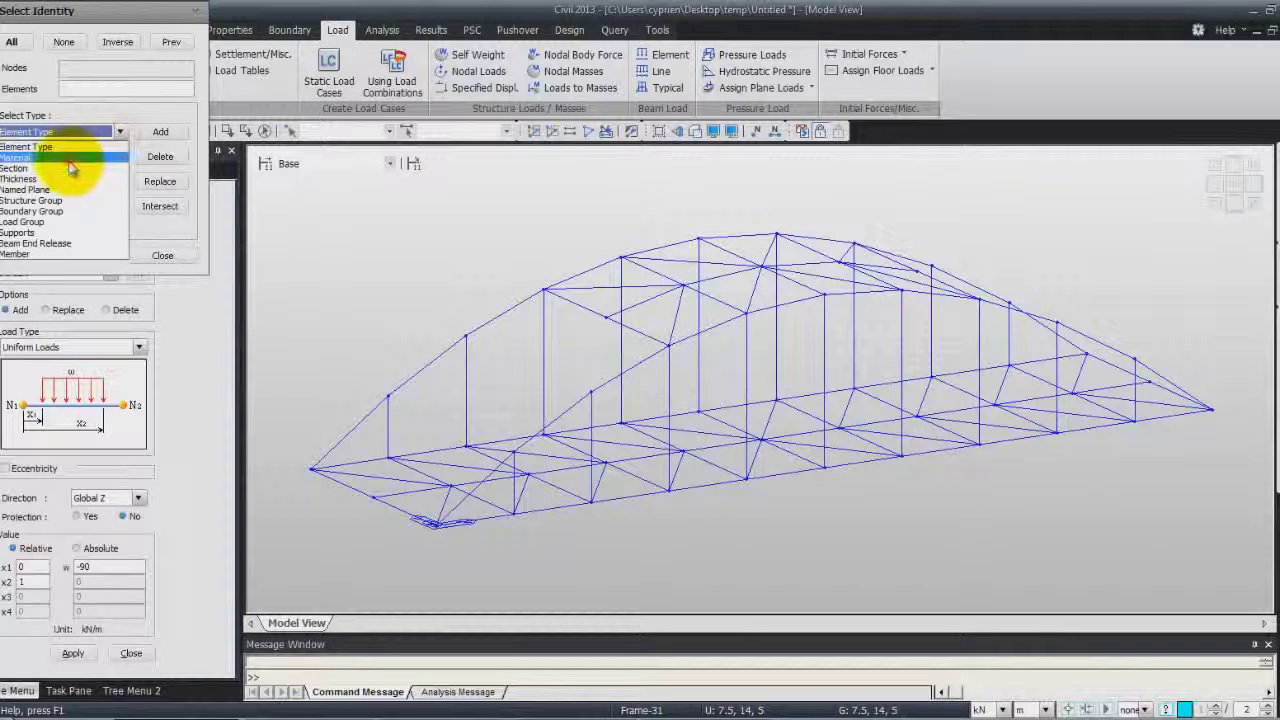
left_click(70, 168)
left_click(120, 132)
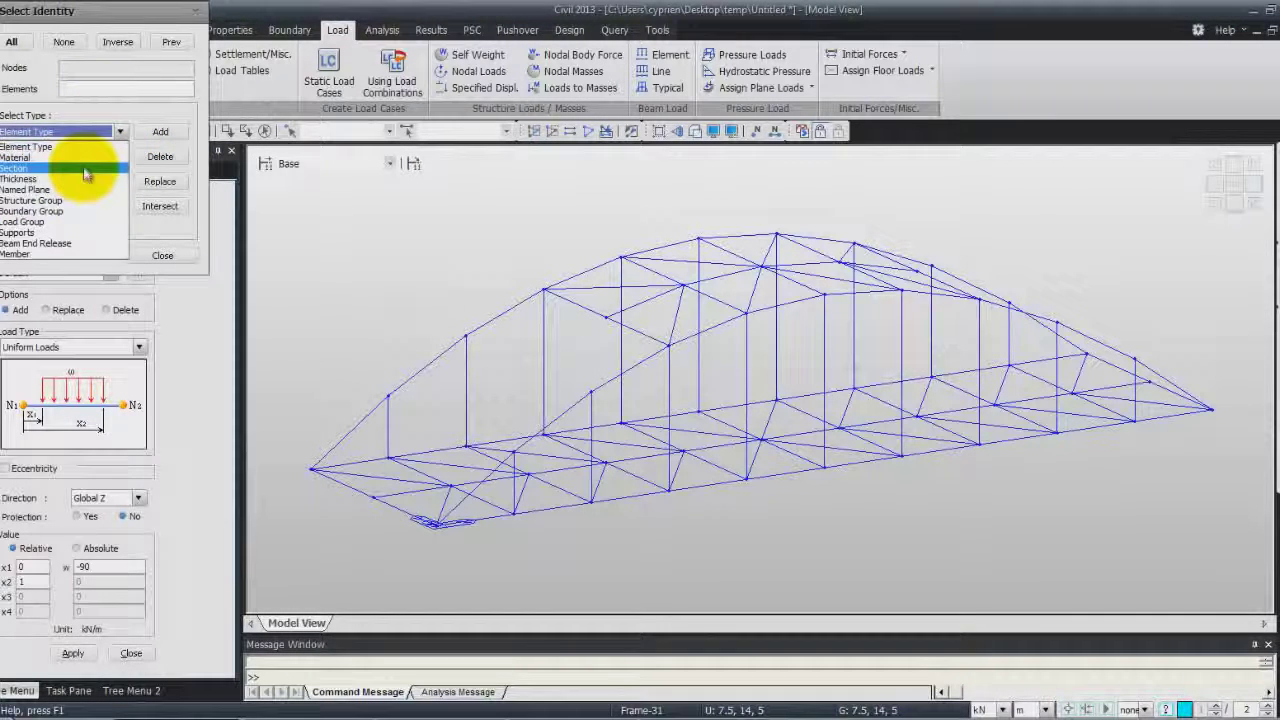
left_click(85, 168)
left_click(160, 133)
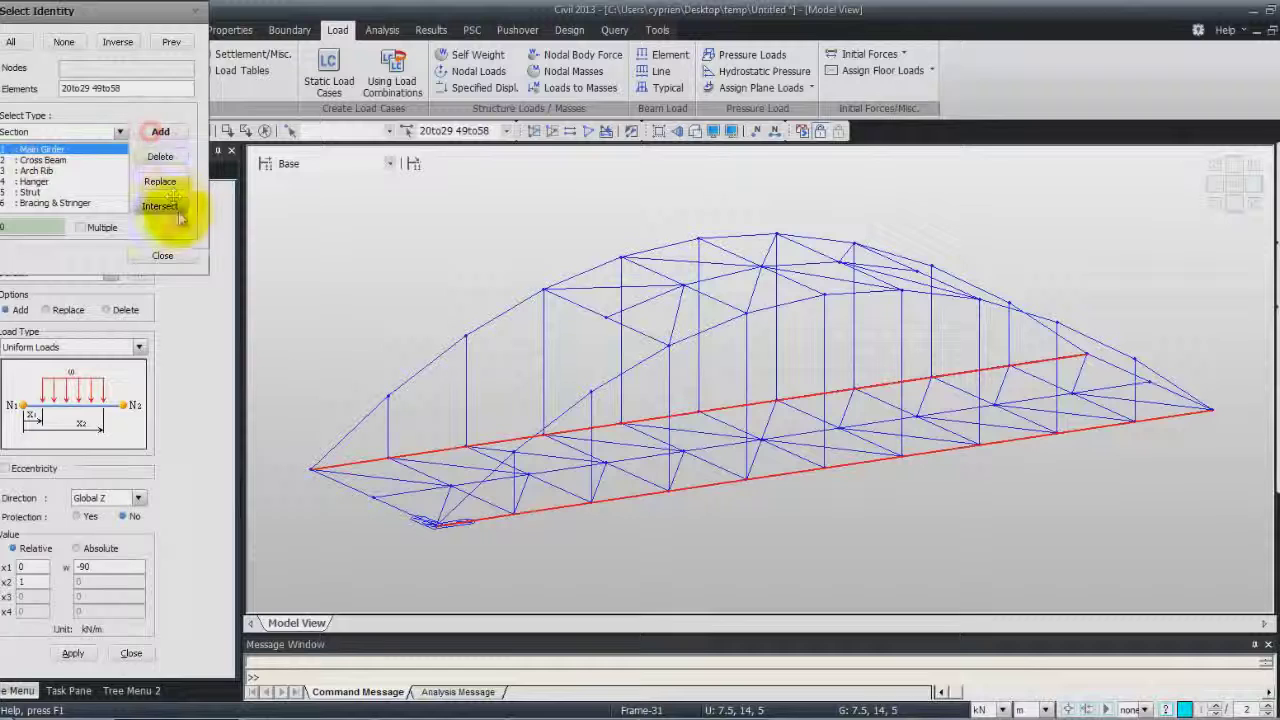
left_click(163, 255)
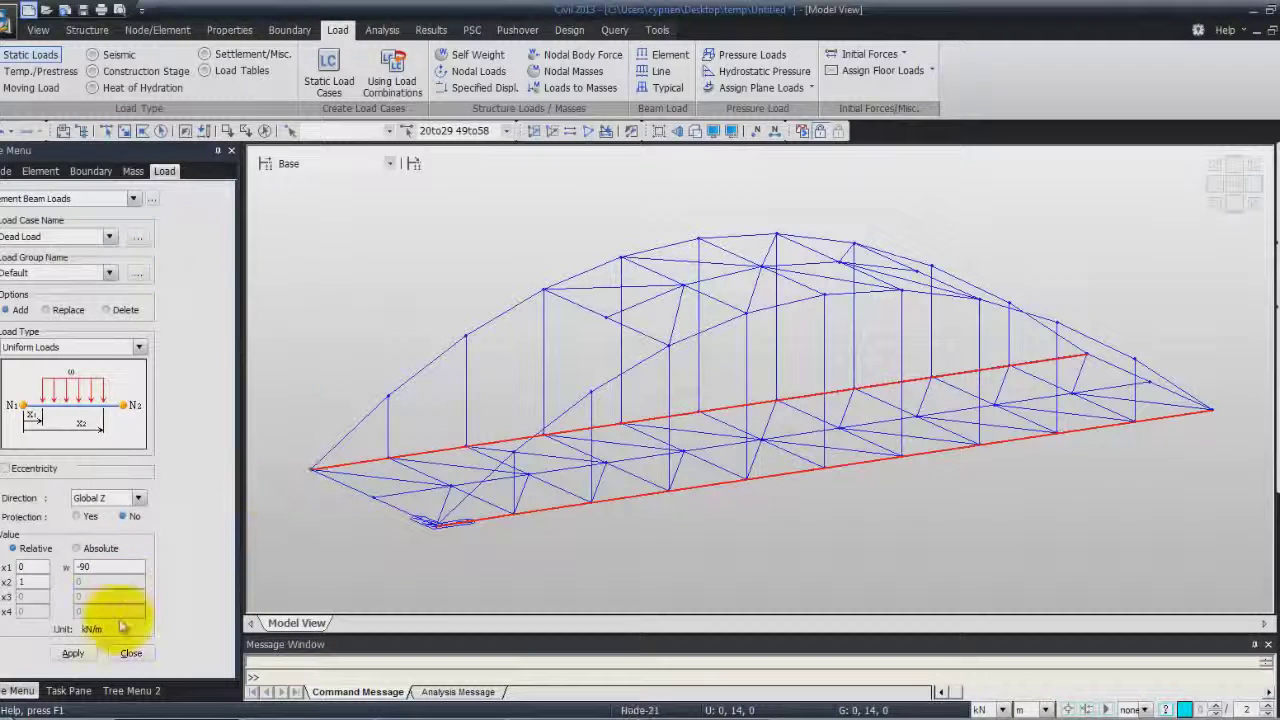
left_click(73, 653)
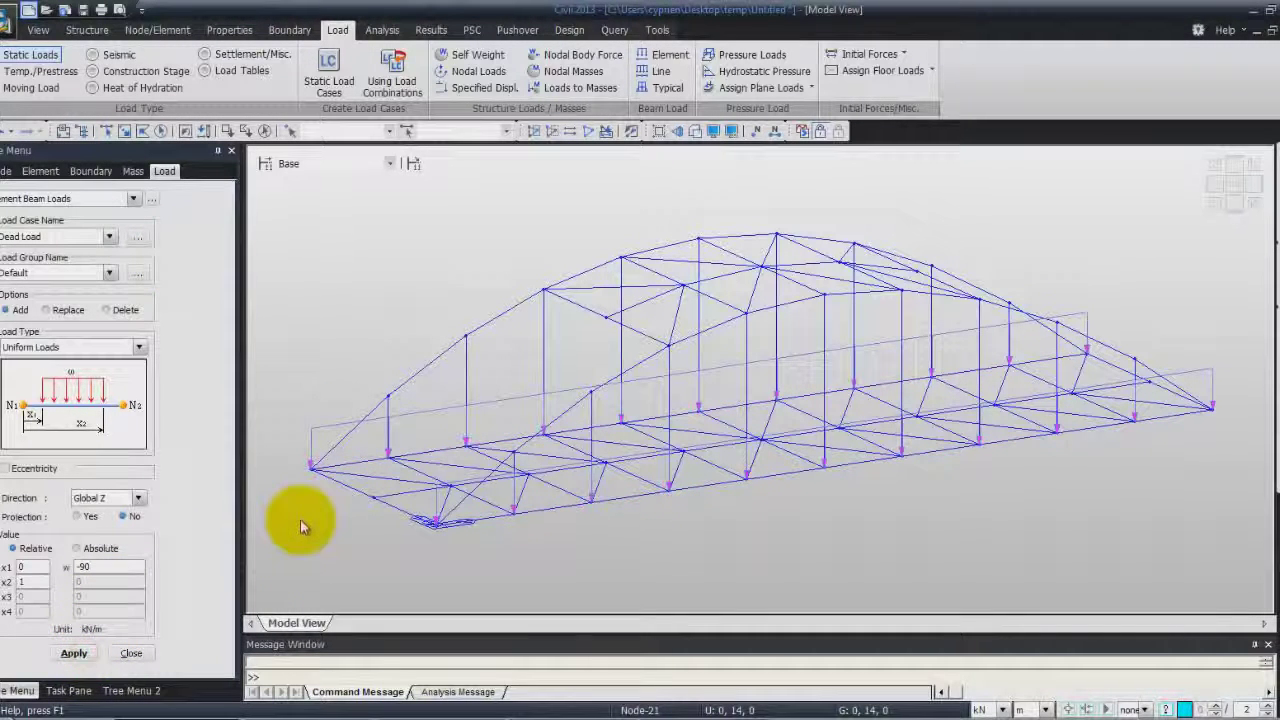
Reselect the main girder elements and apply a uniform element beam load of -6 kN/m under the Sidewalk Load case.
mouse_move(303, 527)
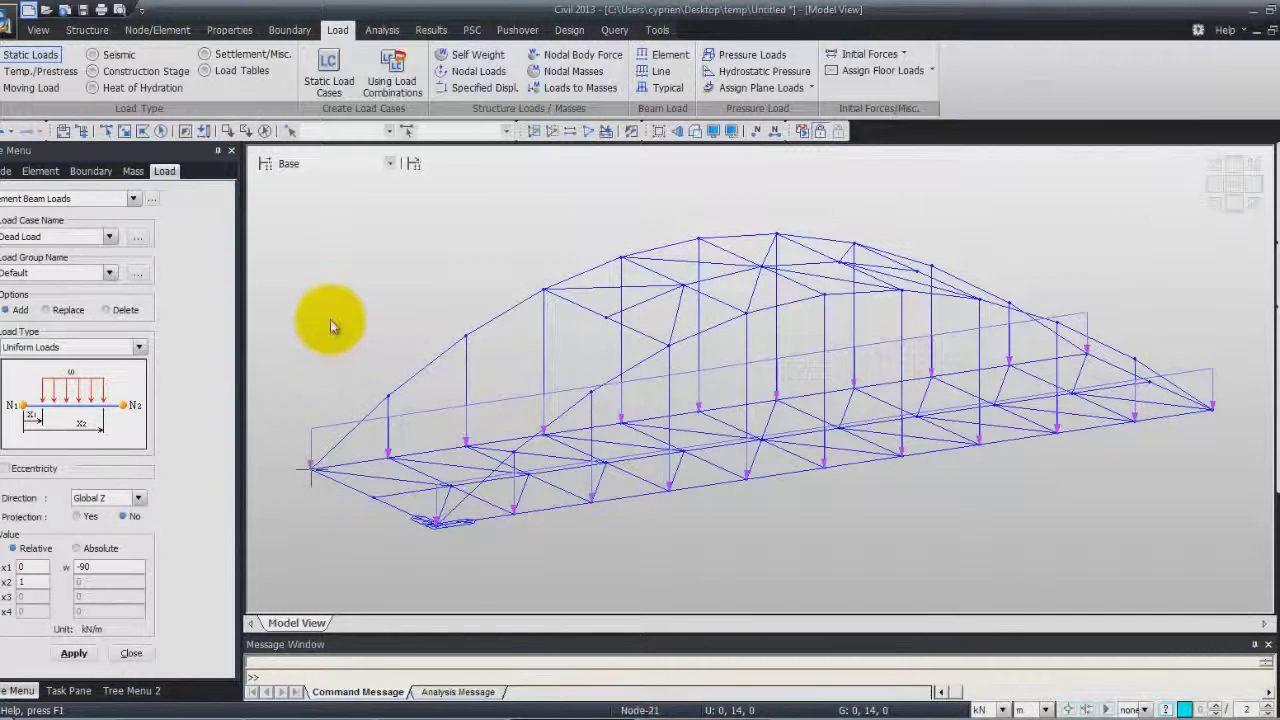
left_click(186, 131)
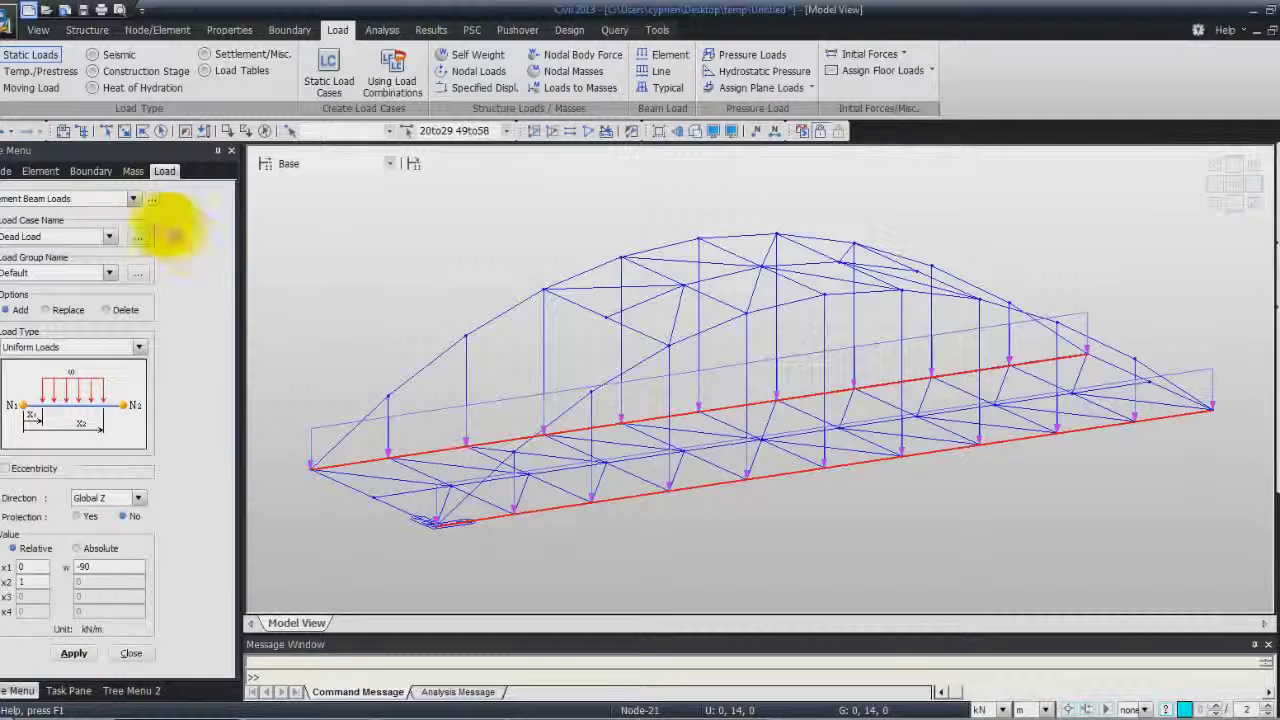
left_click(109, 236)
left_click(77, 268)
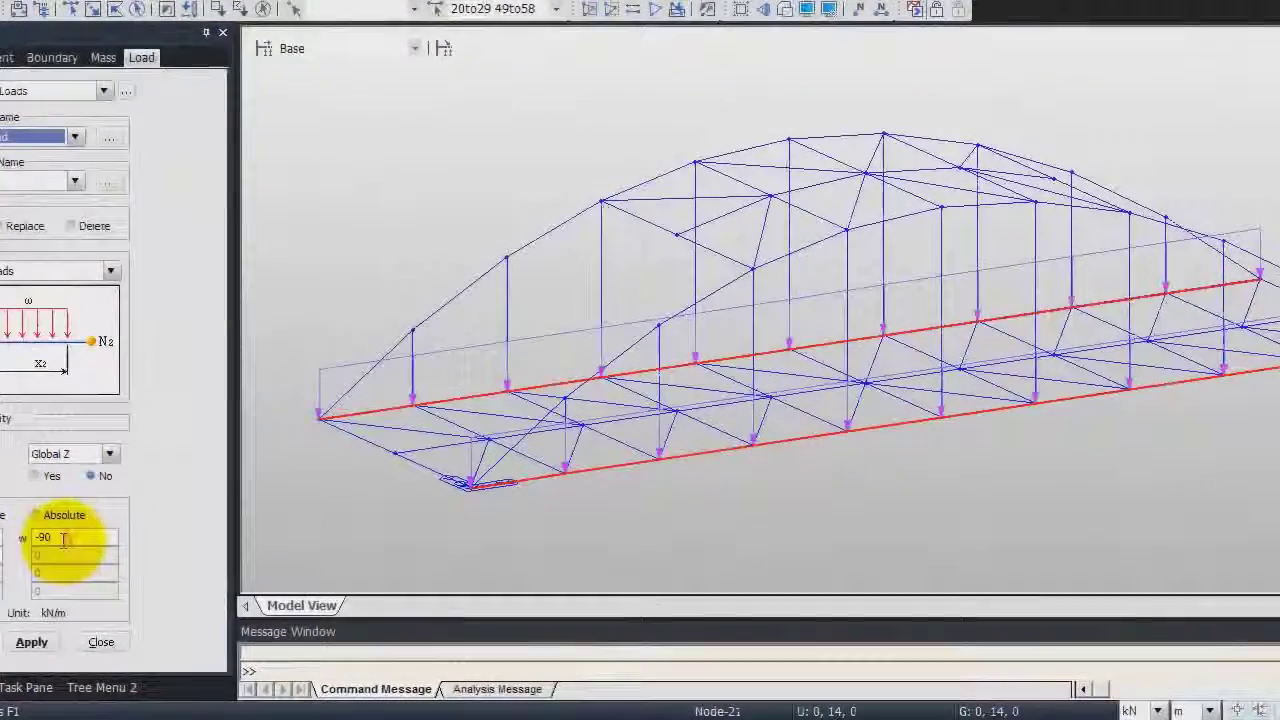
left_click(63, 540)
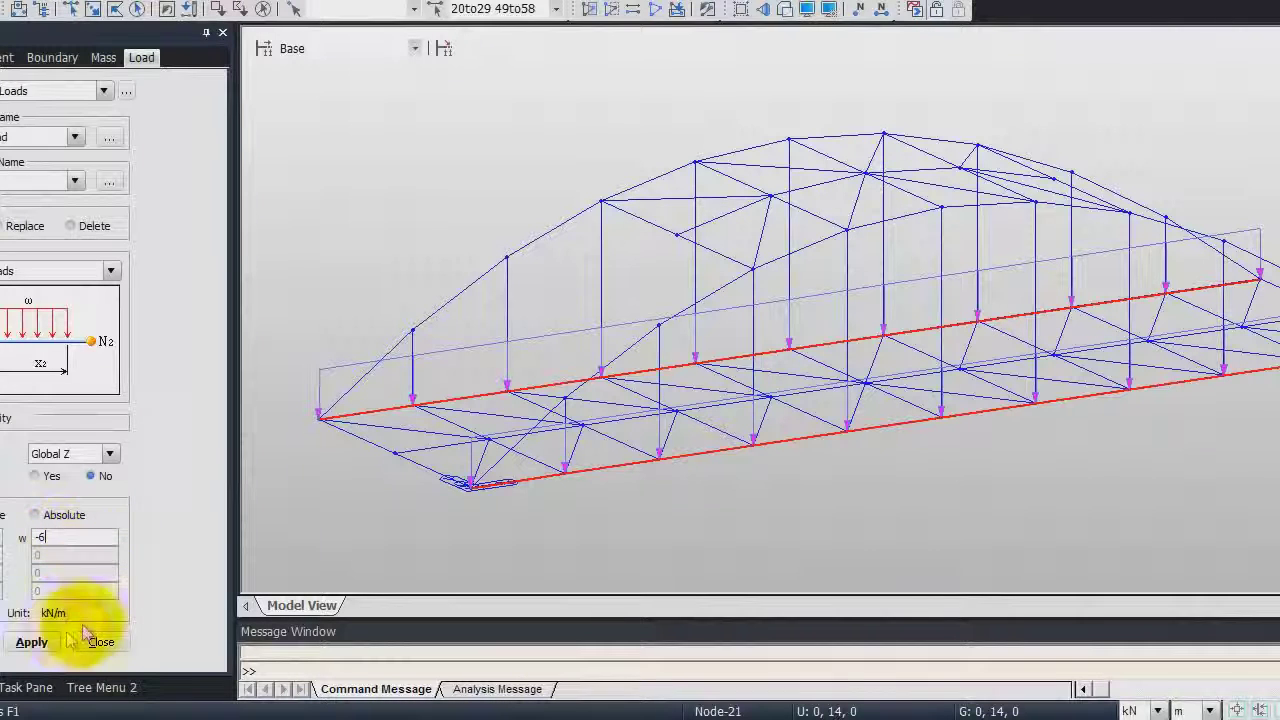
left_click(46, 643)
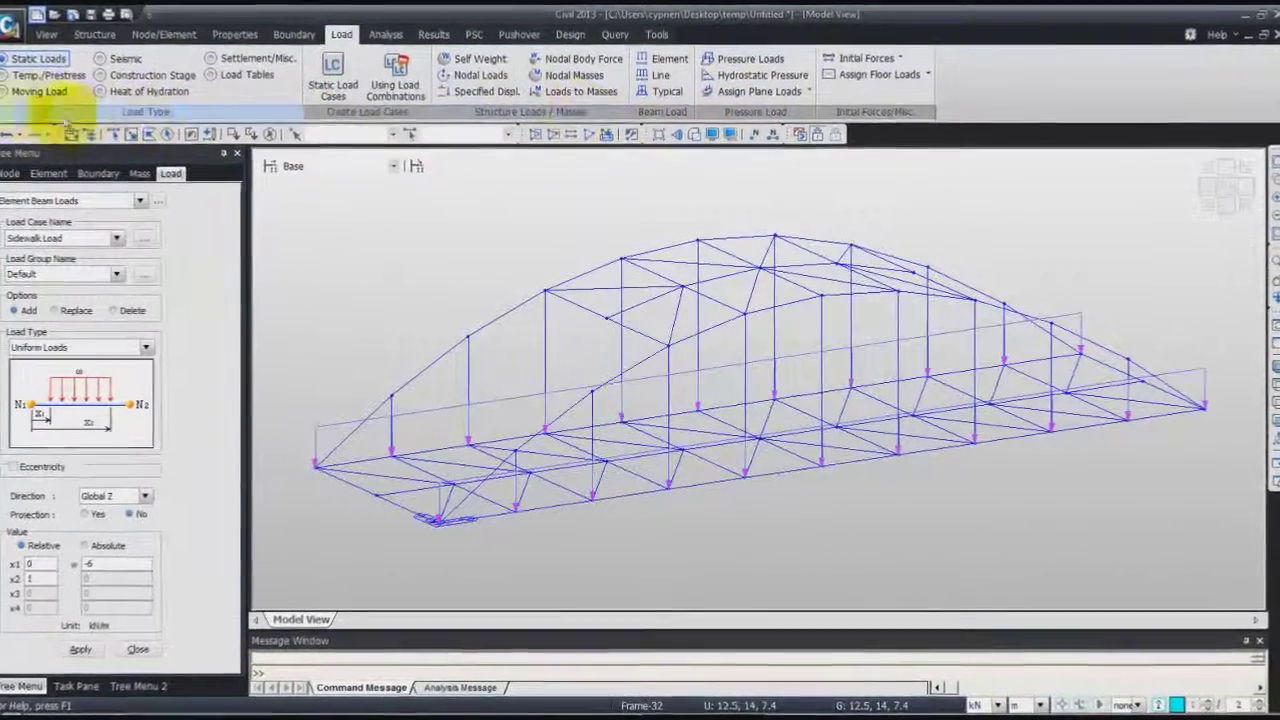
Switch to moving loads and set the moving load code to AASHTO LRFD.
left_click(32, 95)
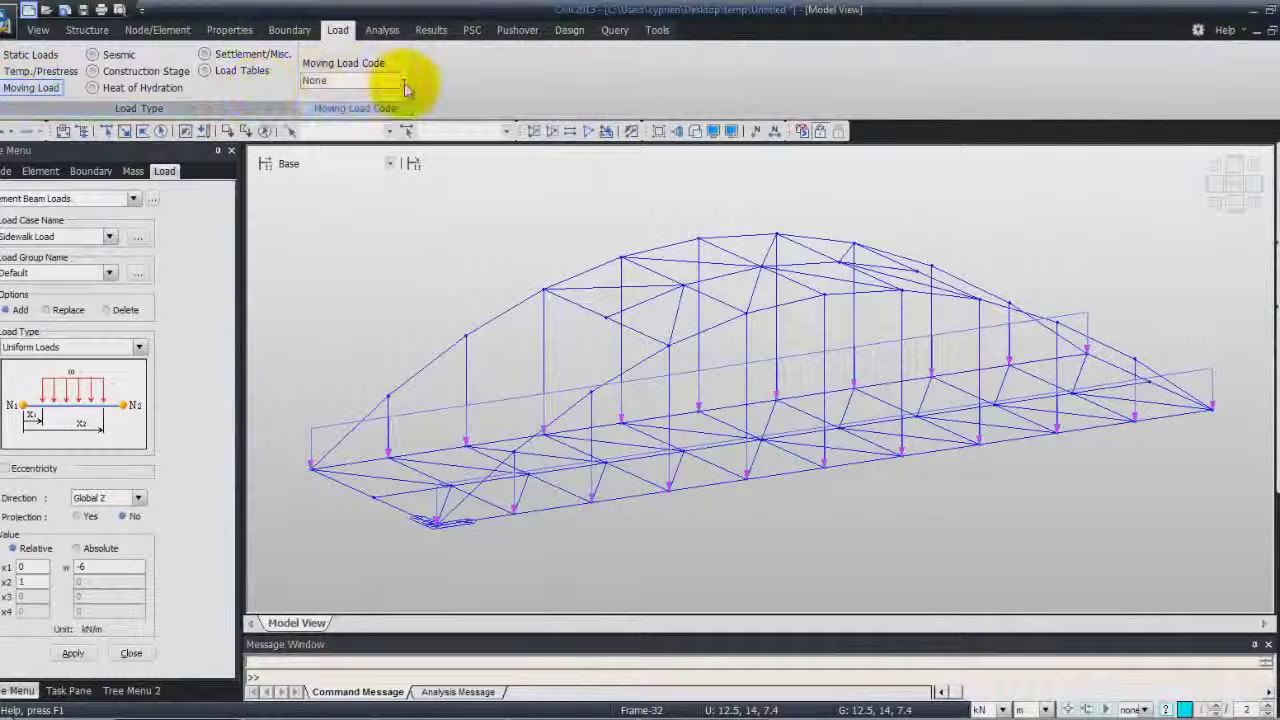
left_click(403, 84)
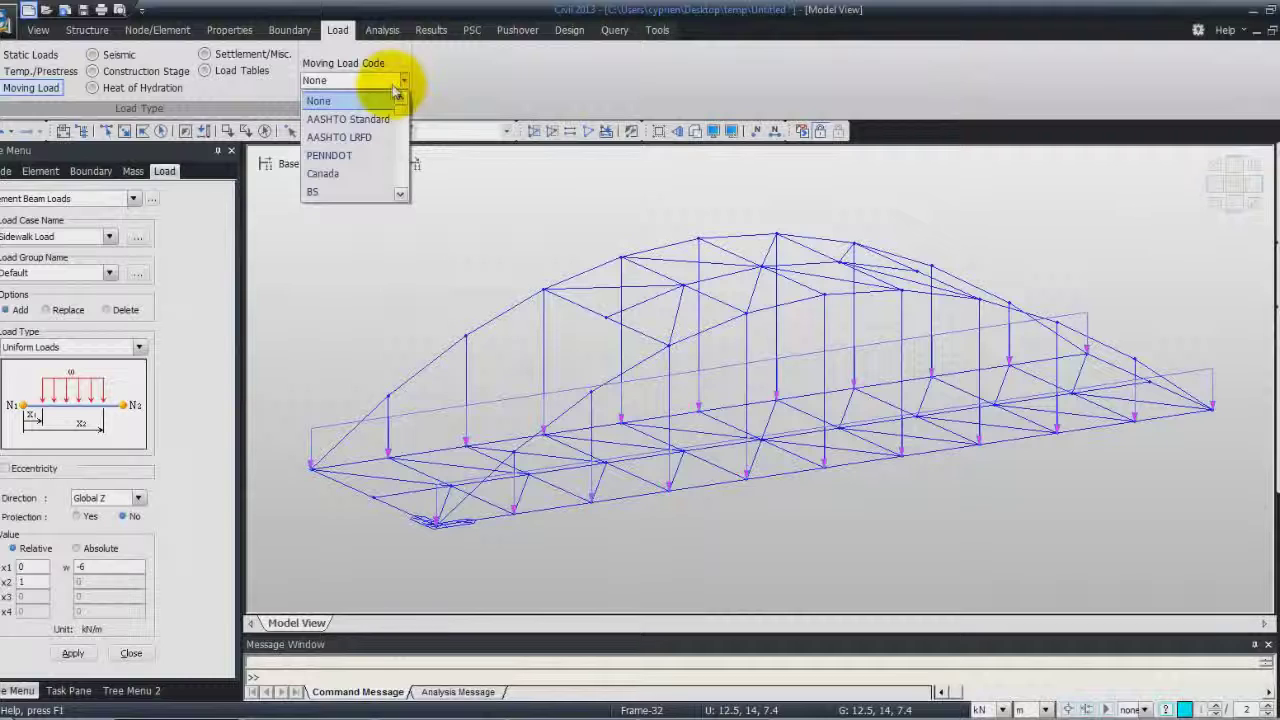
left_click(345, 138)
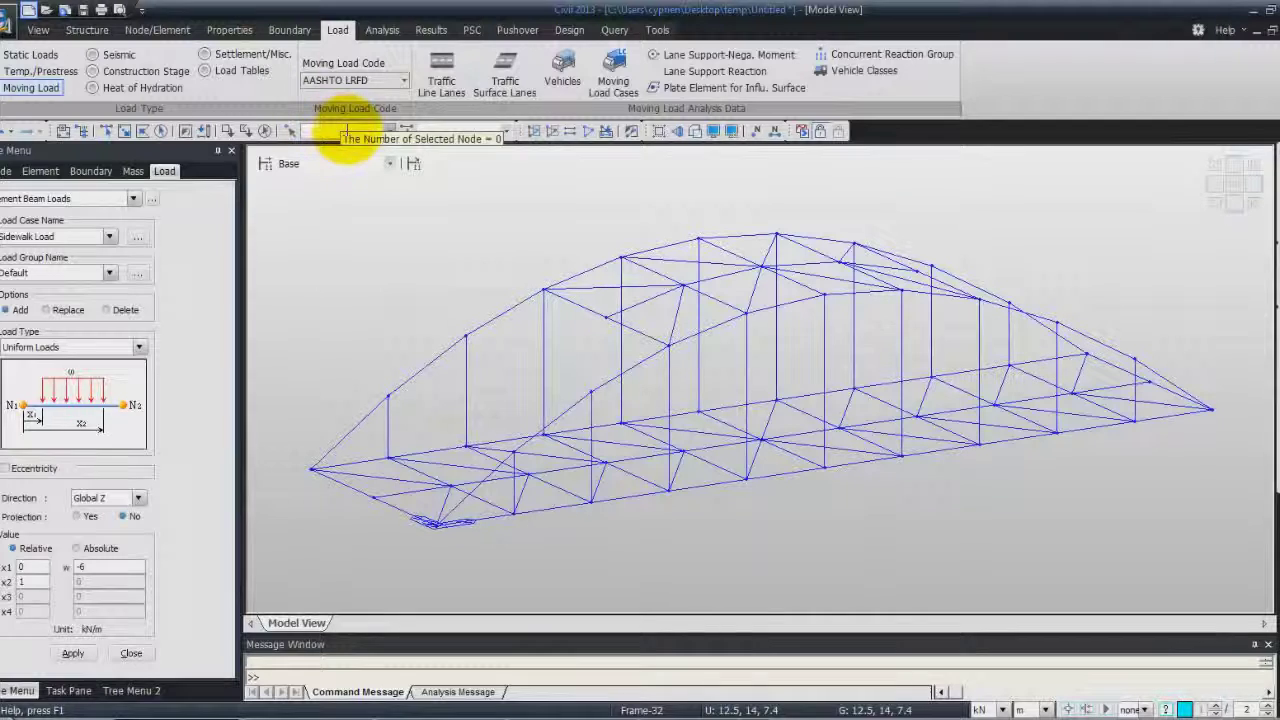
Start a new traffic line lane named Lane 1 and switch the model units to kips and ft.
left_click(452, 88)
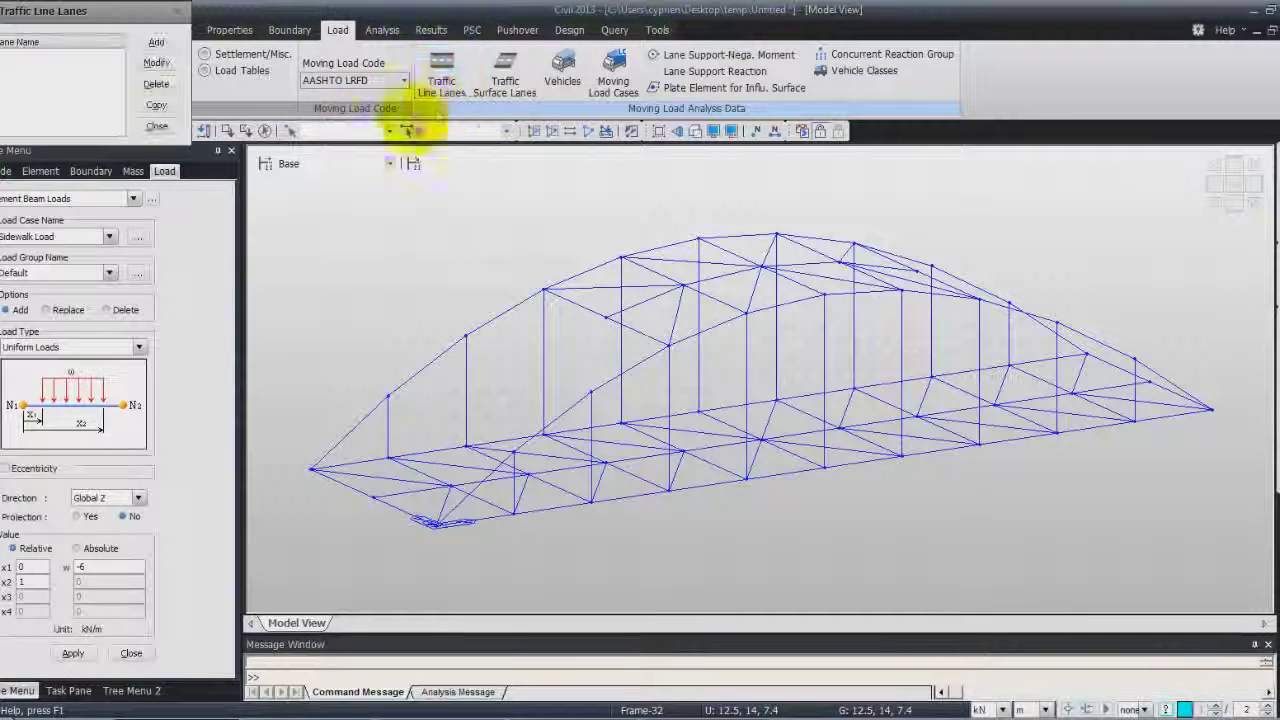
left_click(156, 42)
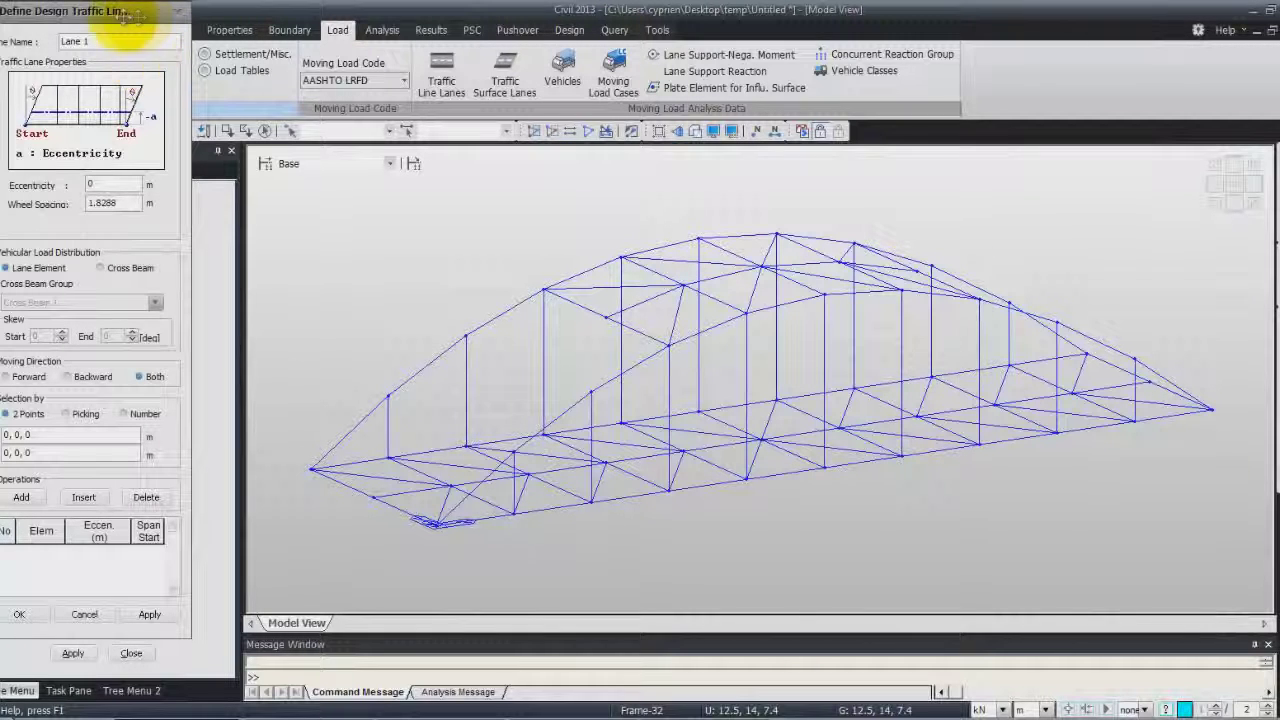
double_click(90, 184)
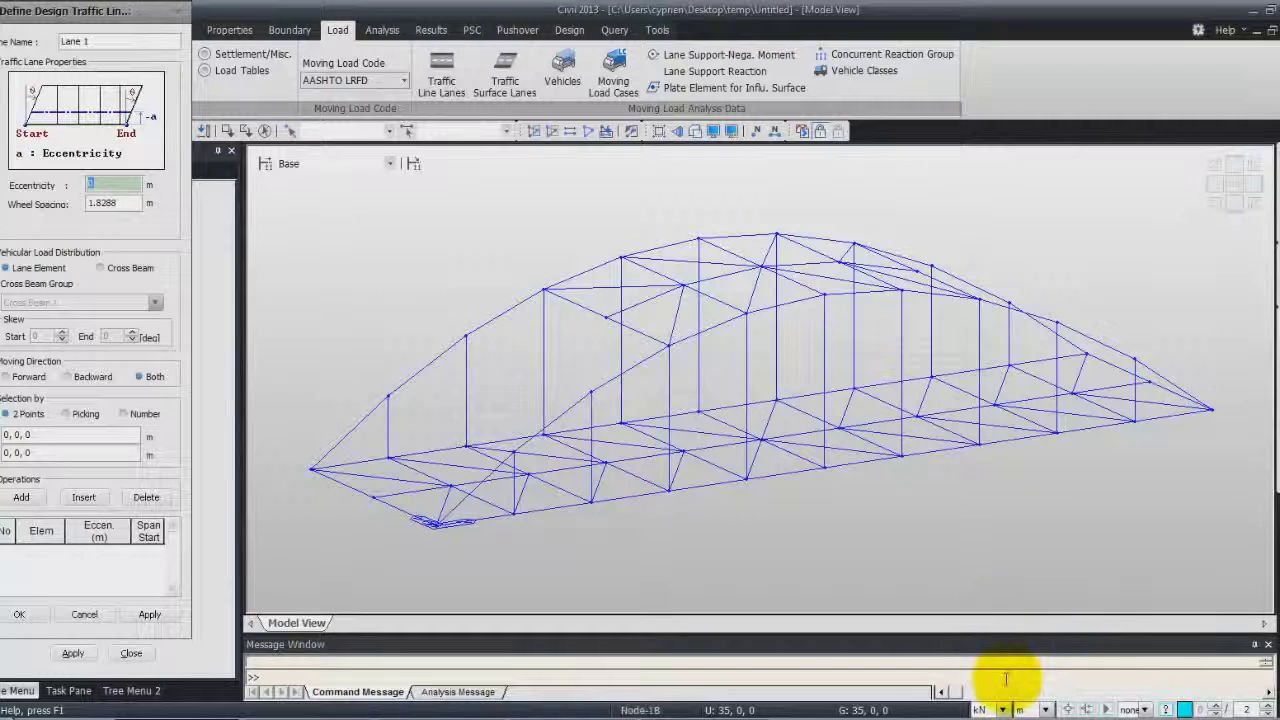
left_click(1003, 709)
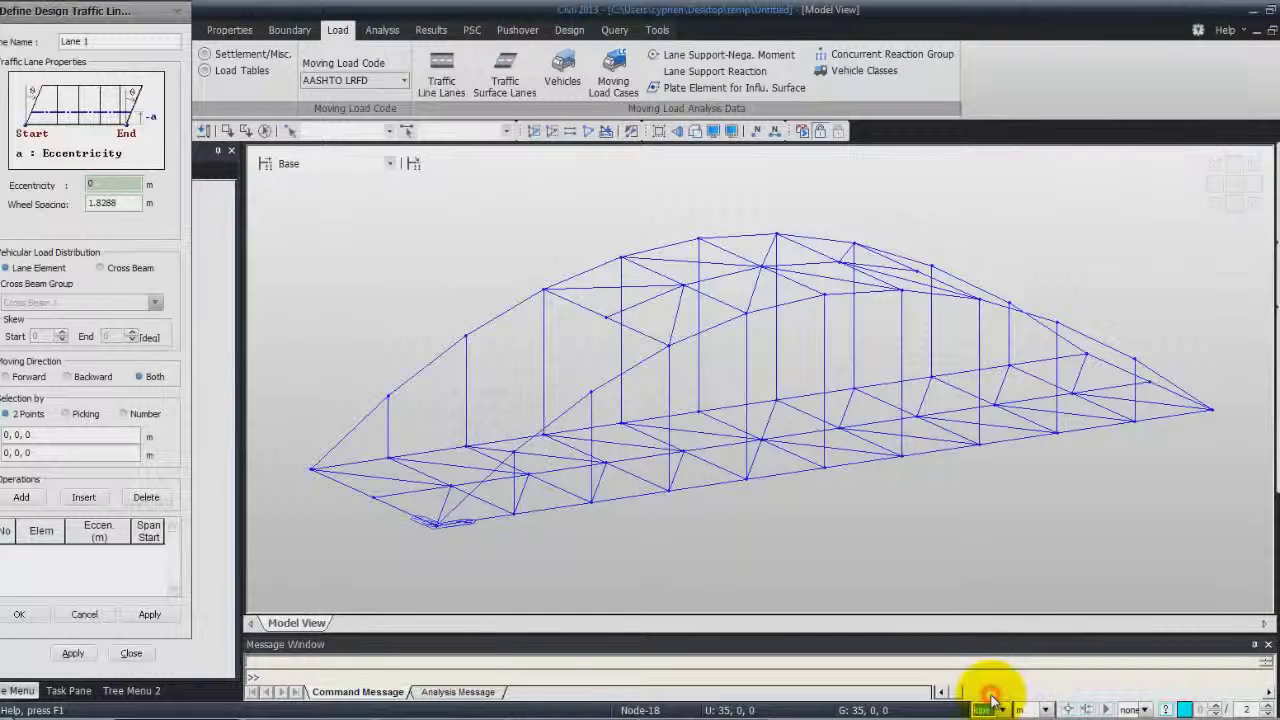
left_click(990, 694)
left_click(1046, 709)
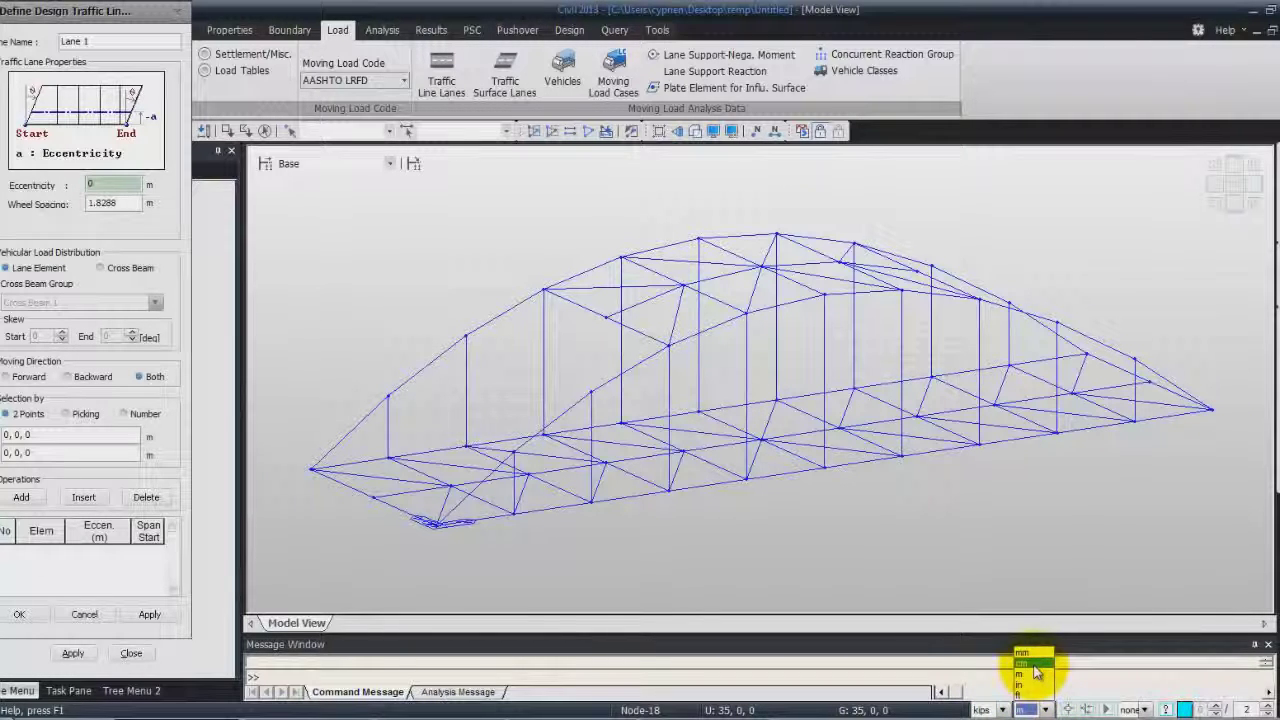
left_click(1020, 694)
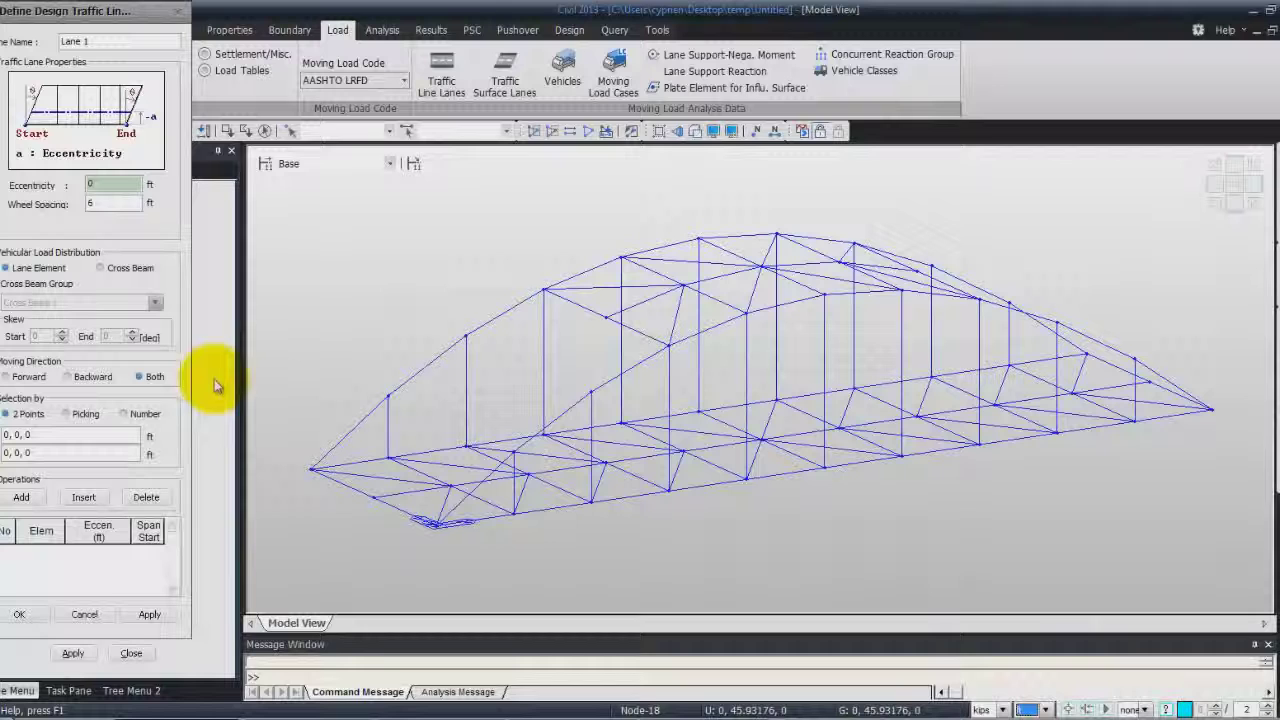
Set Lane 1's eccentricity to -11.5 ft and its vehicular load distribution to Cross Beam with the Cross Beam 1 group.
left_click(110, 183)
type("3")
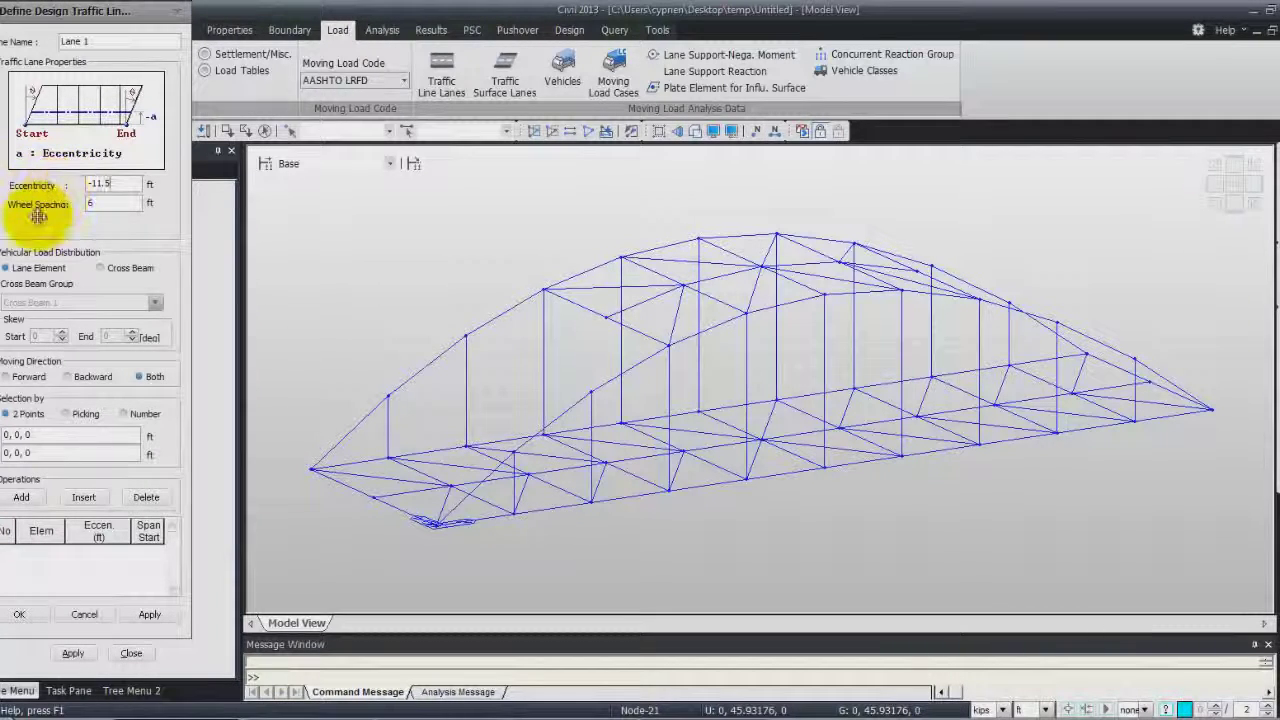
left_click(100, 204)
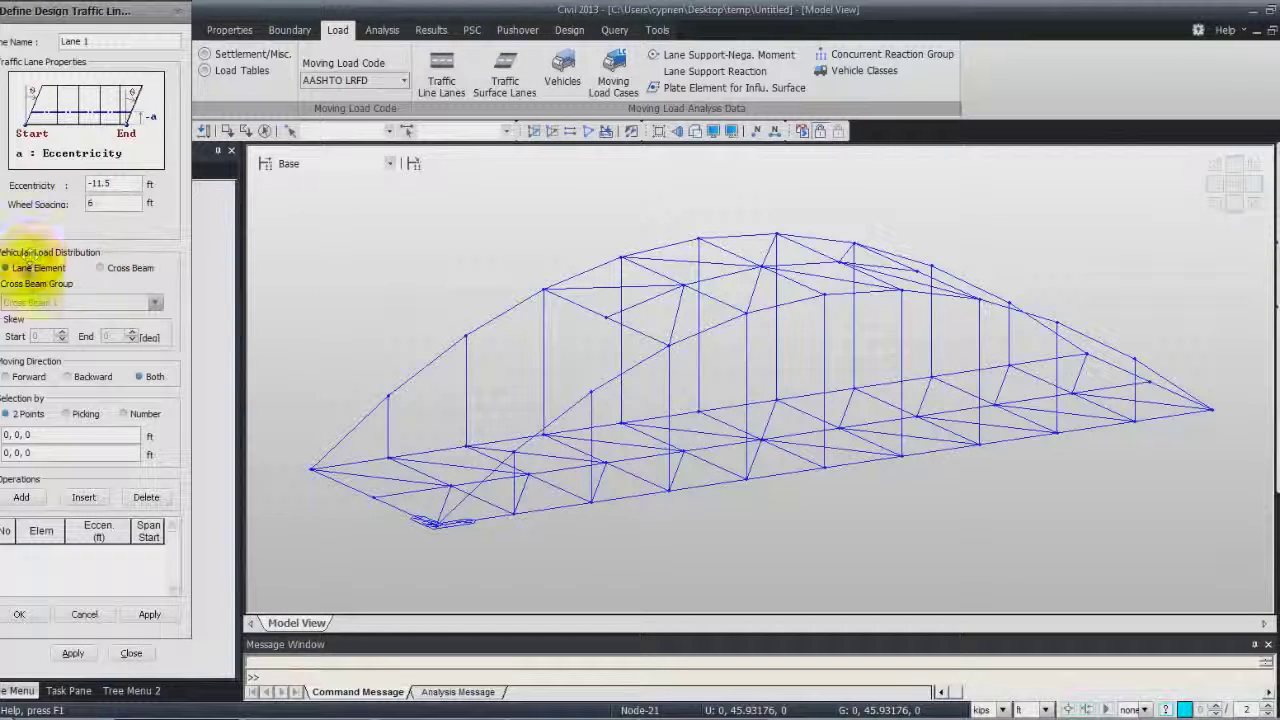
left_click(102, 270)
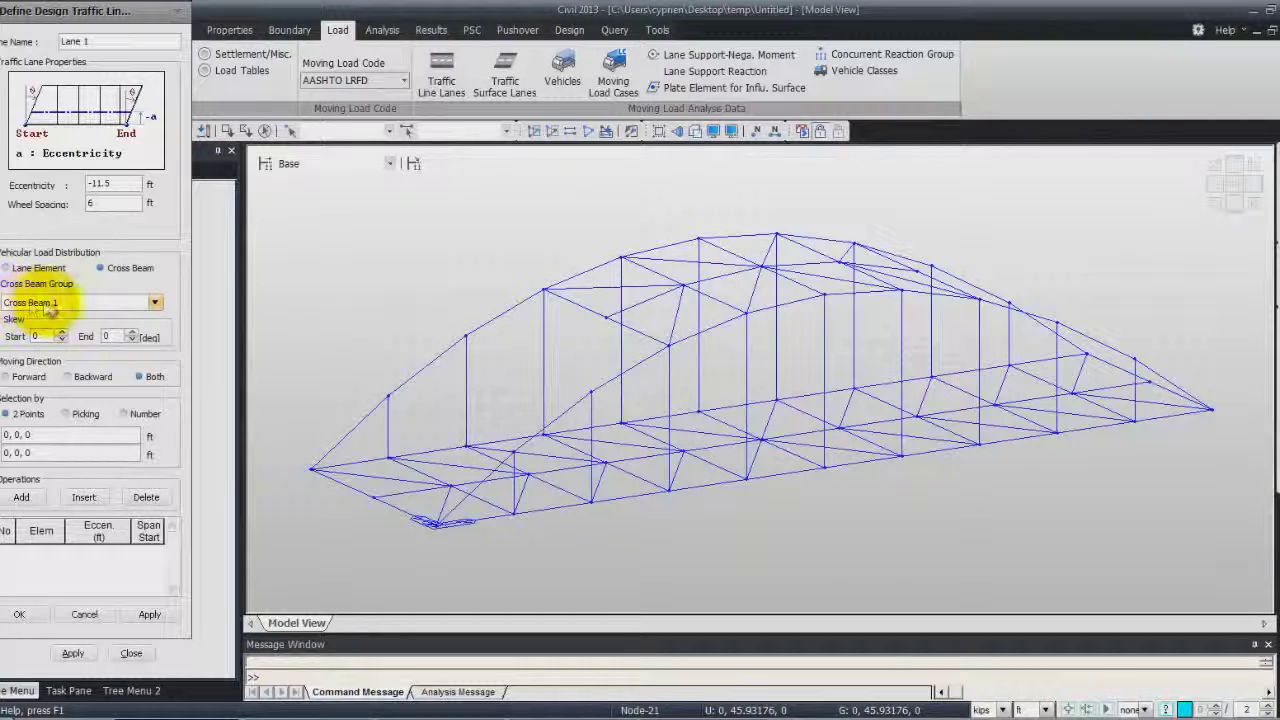
Assign Lane 1 to the near main girder by two points, from its start node to its far end node, and save the lane.
left_click(72, 436)
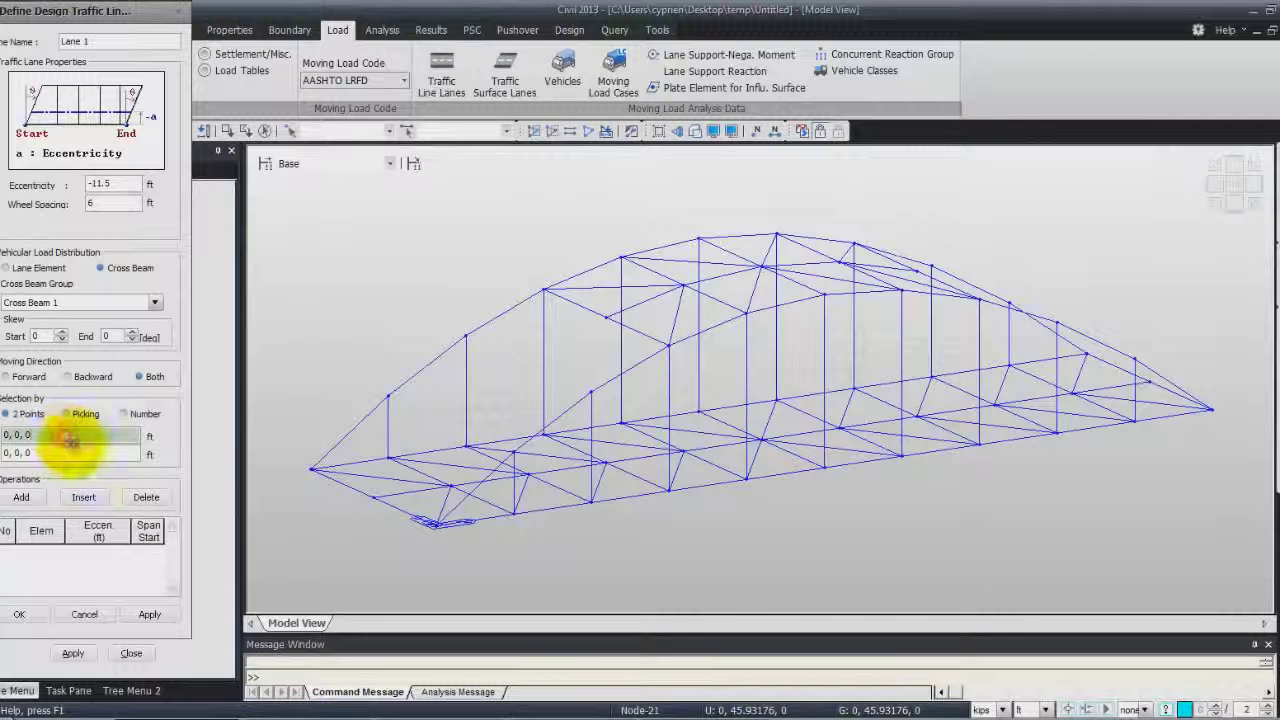
left_click(436, 524)
left_click(1212, 408)
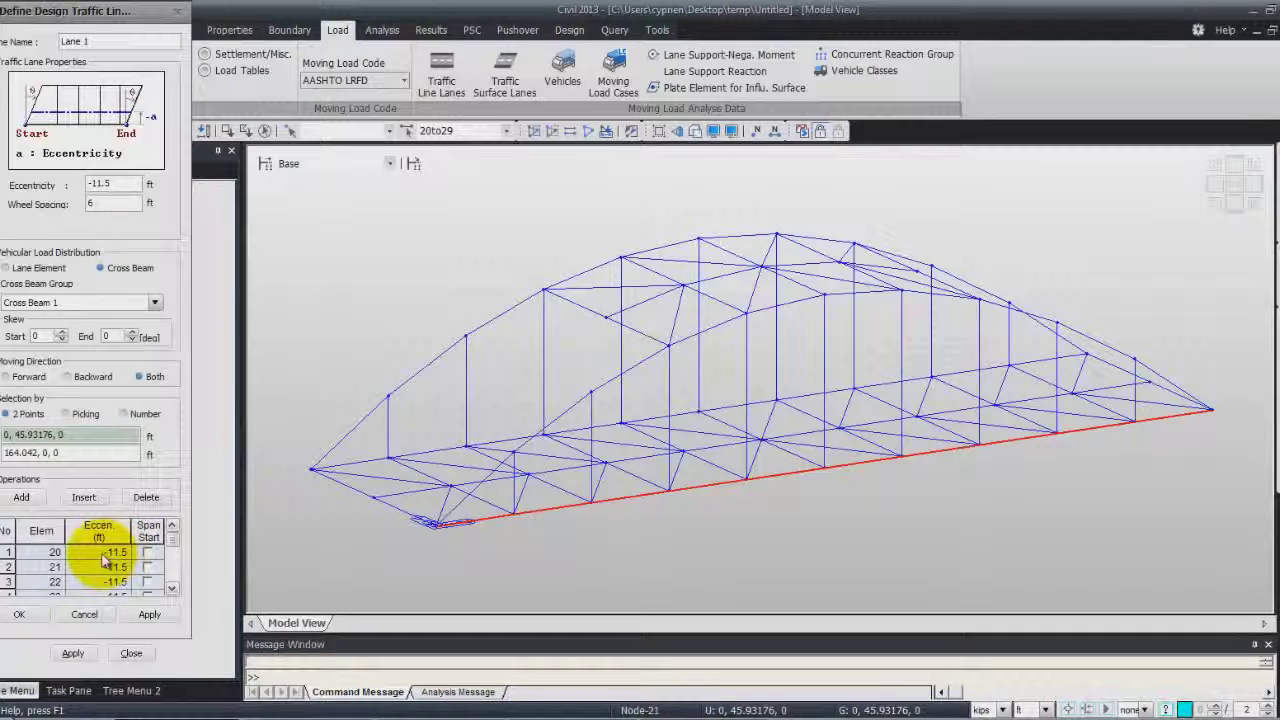
left_click(45, 620)
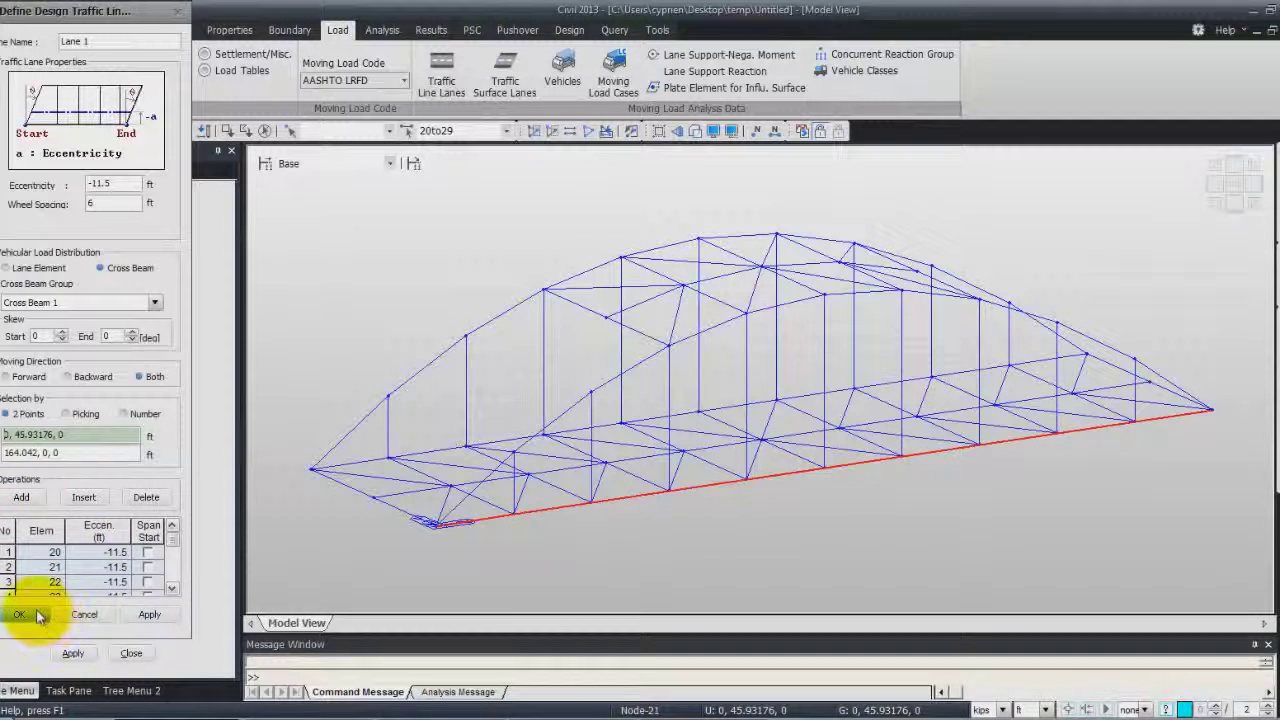
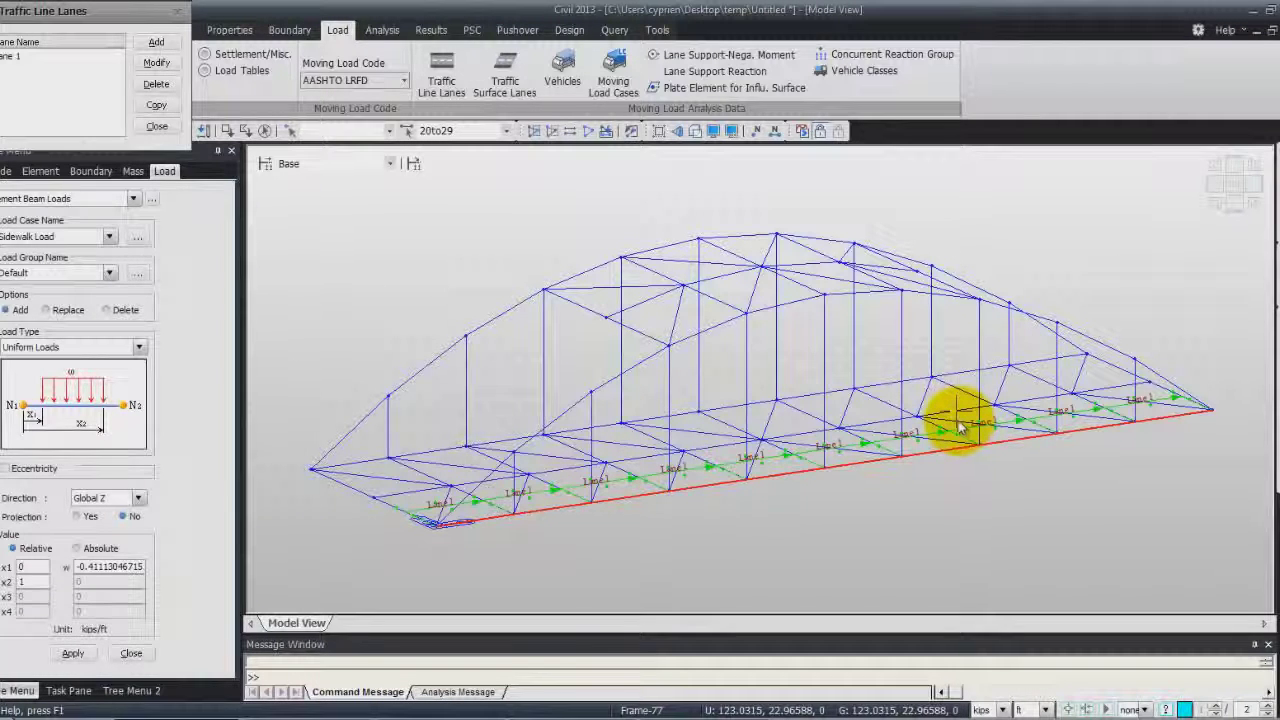
Add a traffic line lane named Lane 2 with an eccentricity of -35 ft and Cross Beam load distribution.
left_click(154, 42)
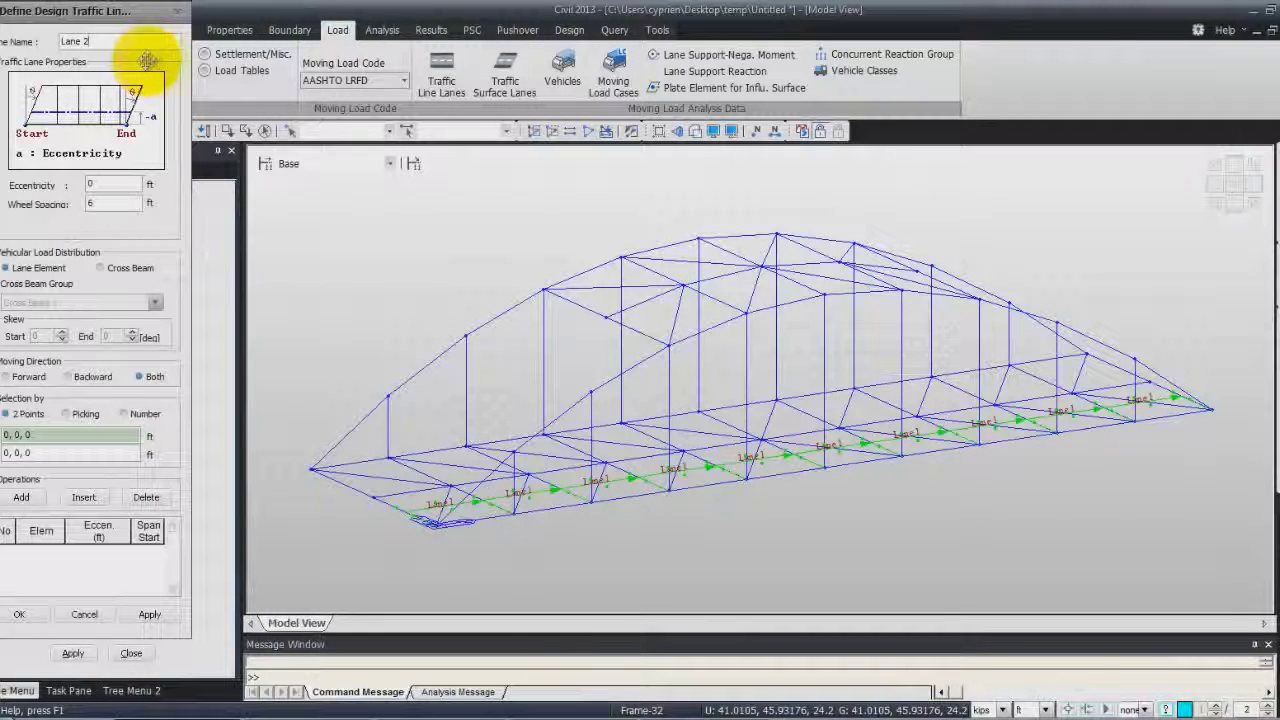
left_click_drag(114, 181, 76, 175)
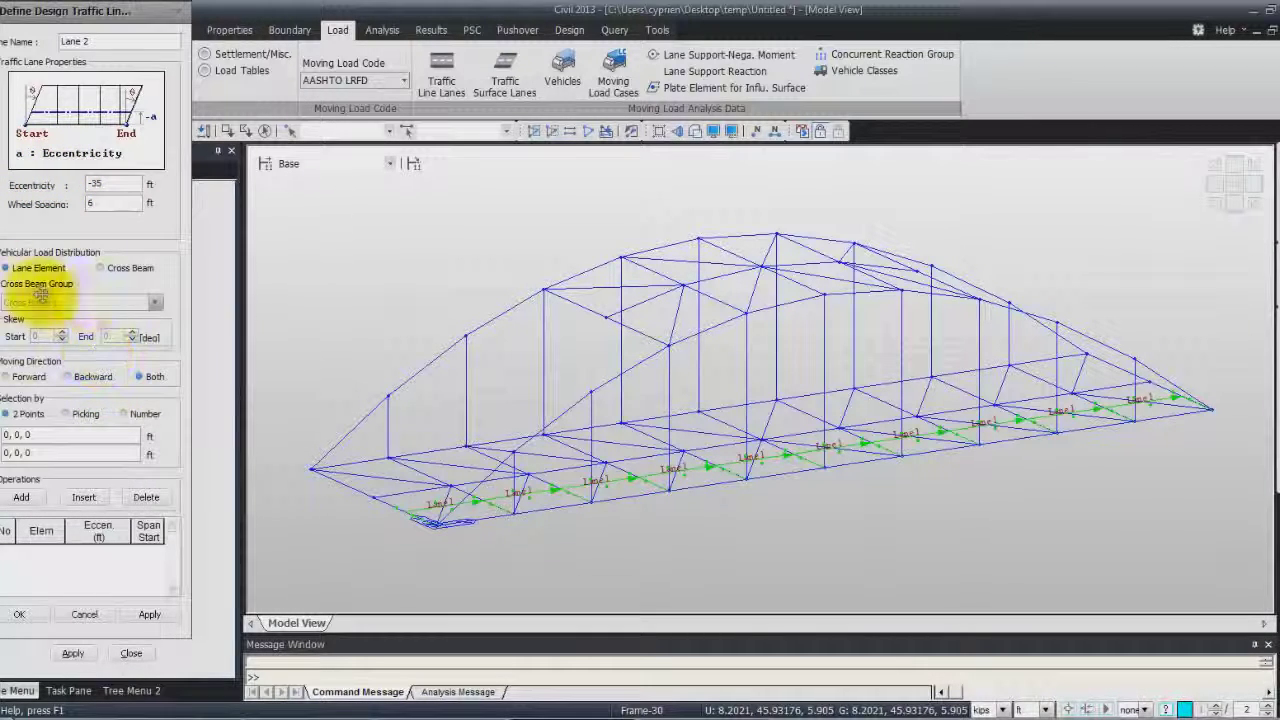
left_click(118, 269)
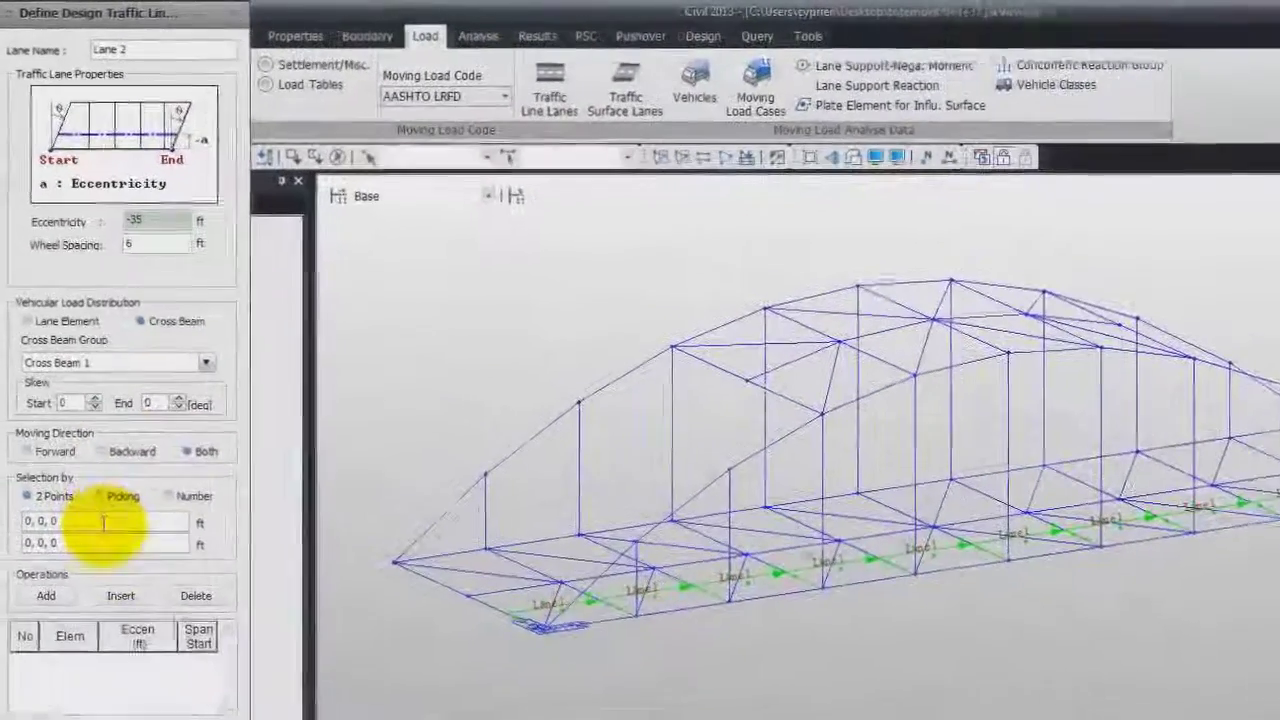
Assign Lane 2 along the near main girder by its two end nodes, save it and finish the lane definitions.
left_click(68, 435)
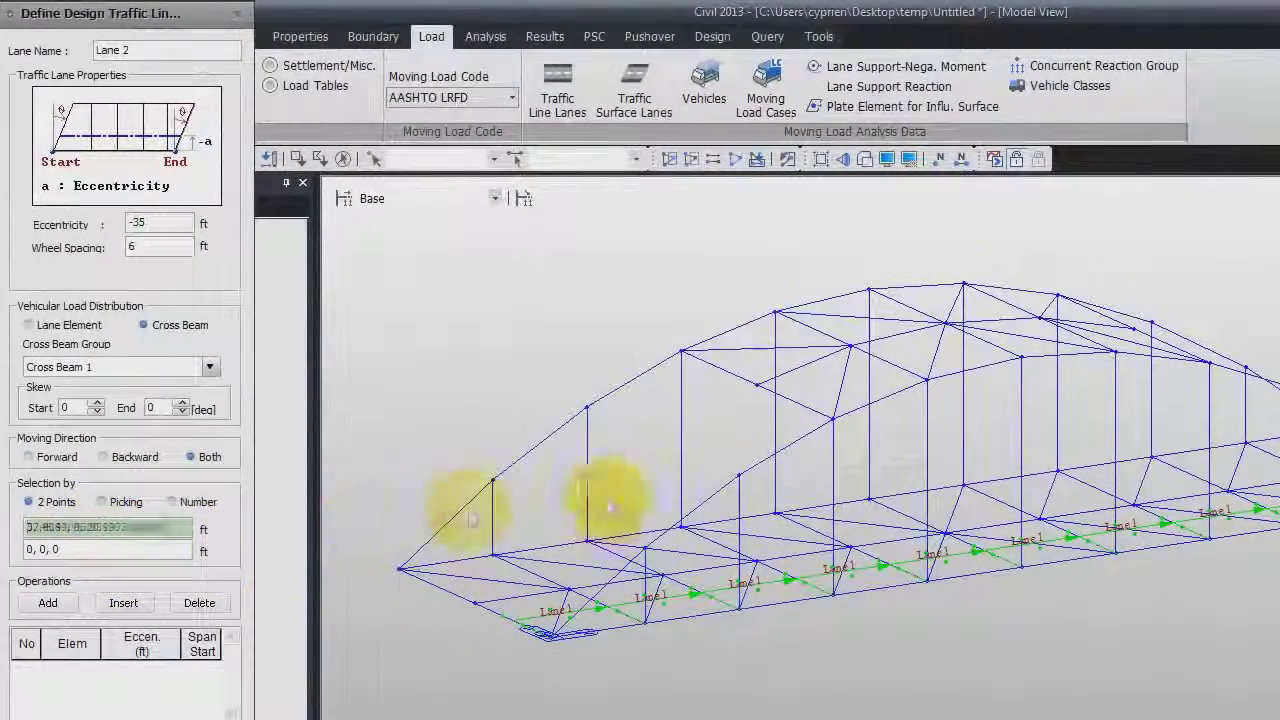
left_click(549, 625)
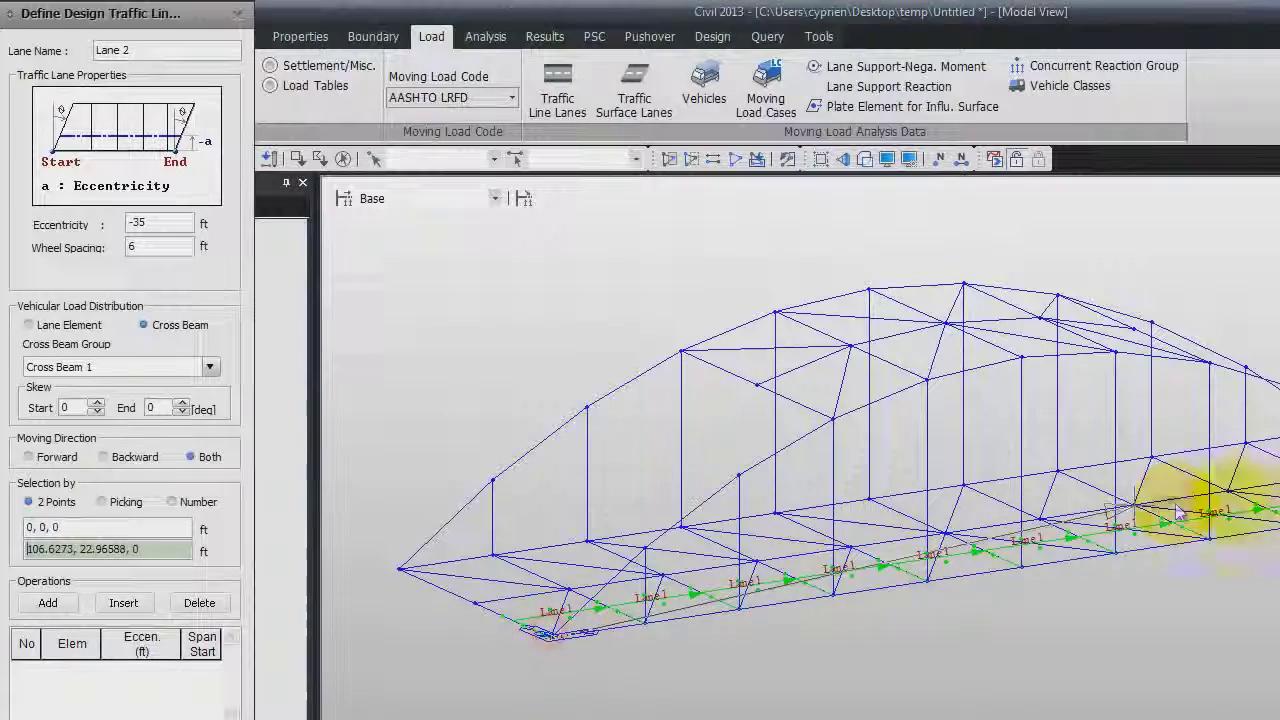
left_click(1210, 537)
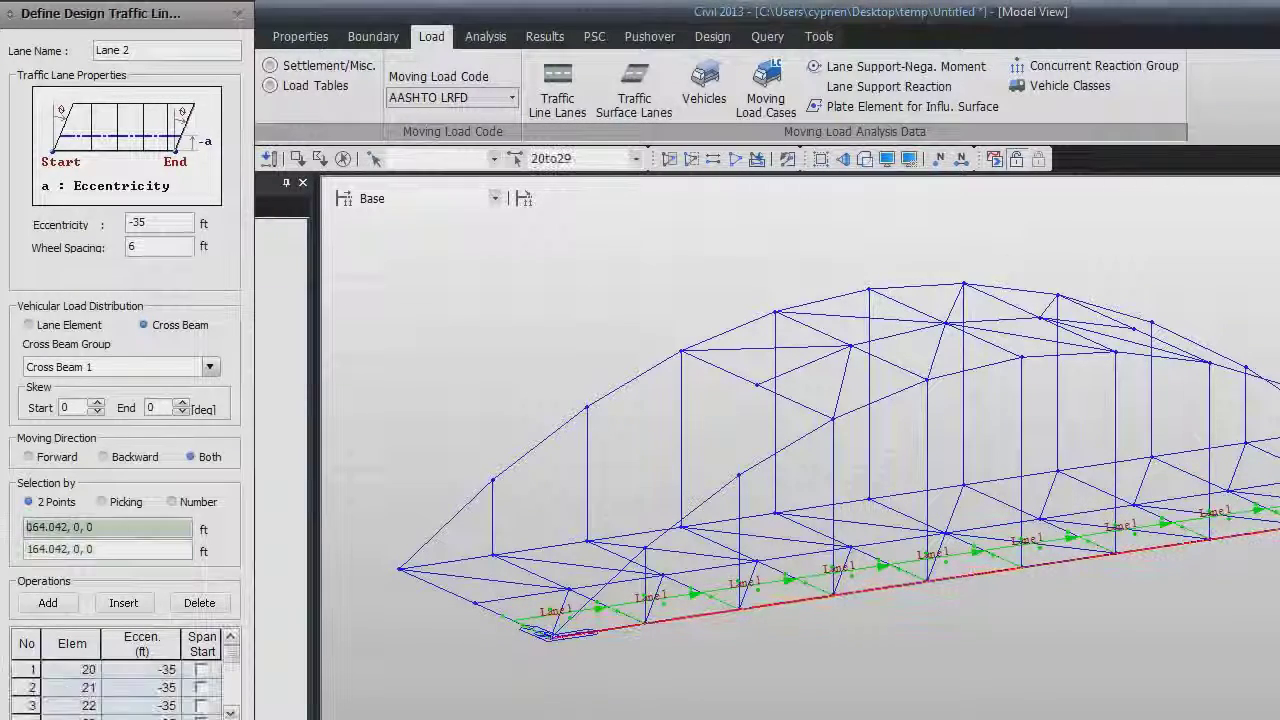
left_click(47, 708)
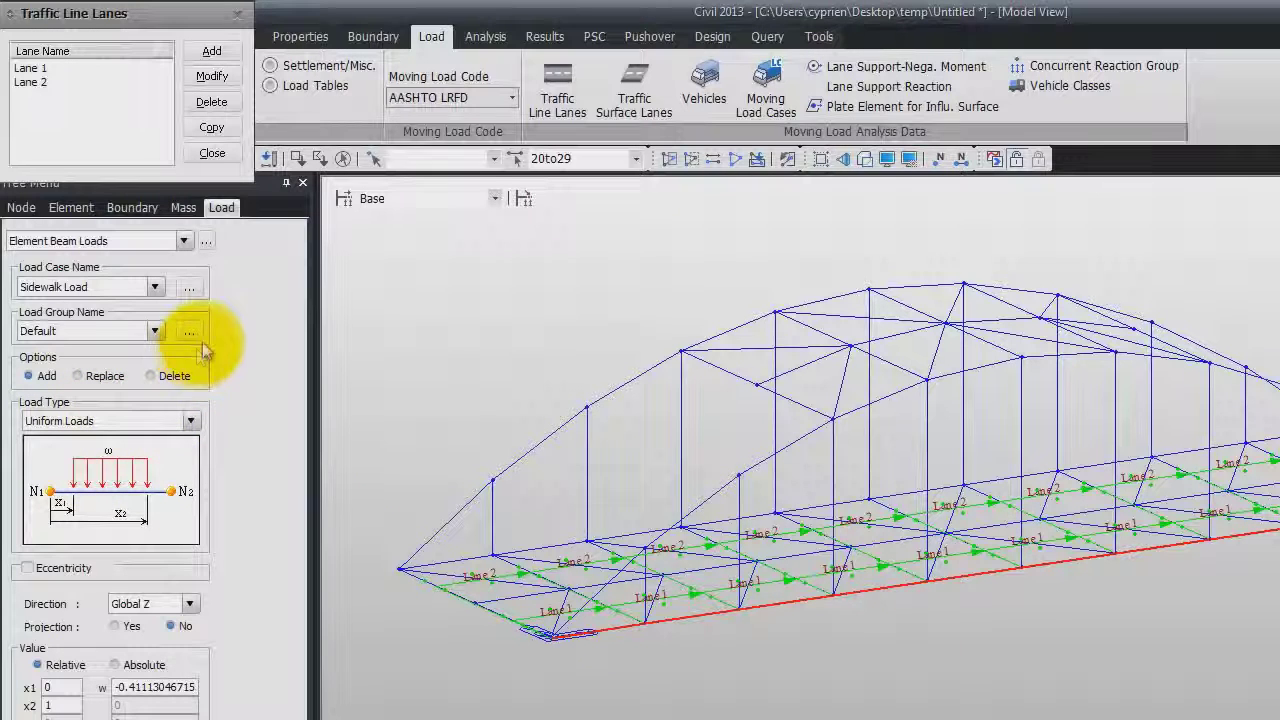
left_click(212, 153)
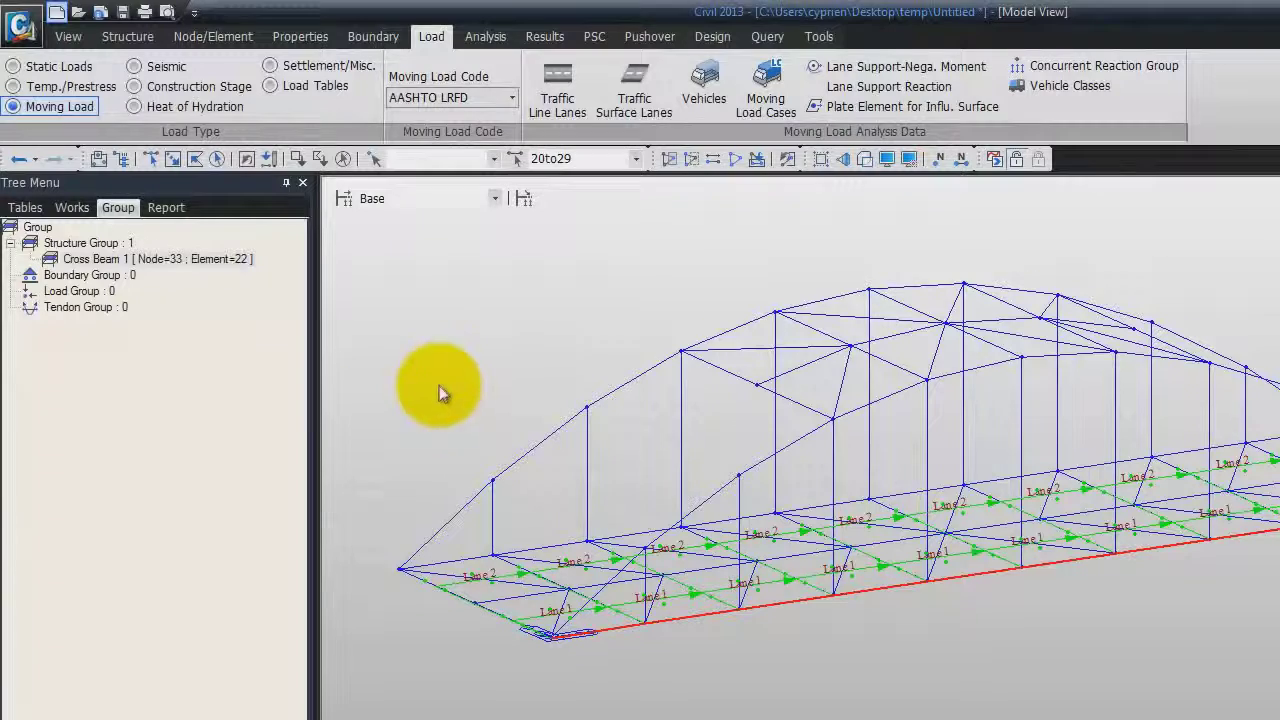
Add the standard AASHTO LRFD vehicle HL-93TRK with a dynamic load allowance of 33%.
left_click(706, 86)
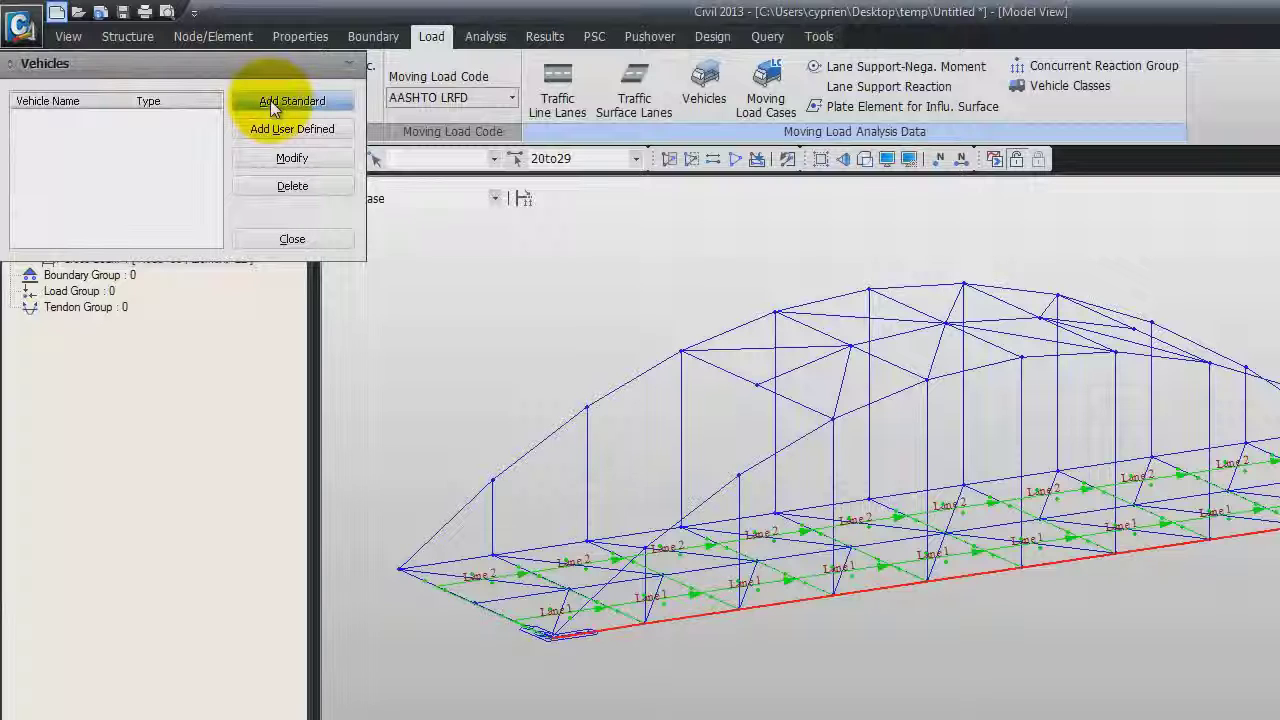
left_click(270, 100)
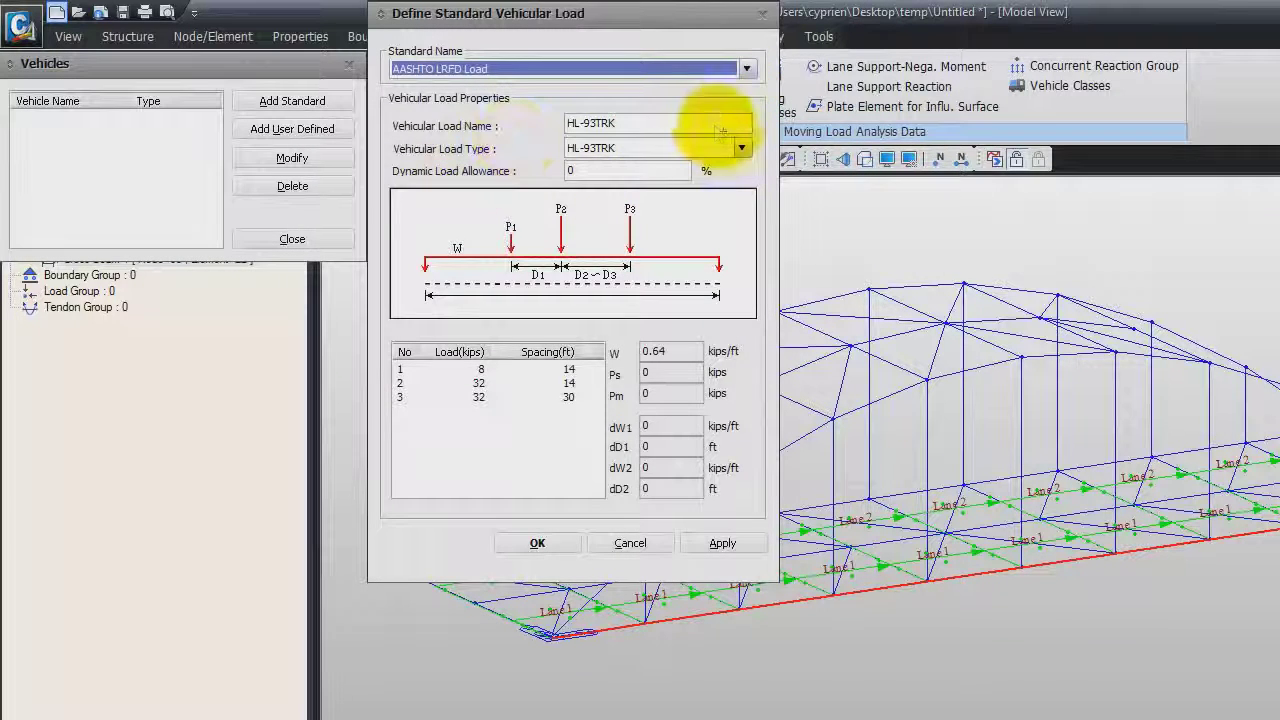
left_click(658, 122)
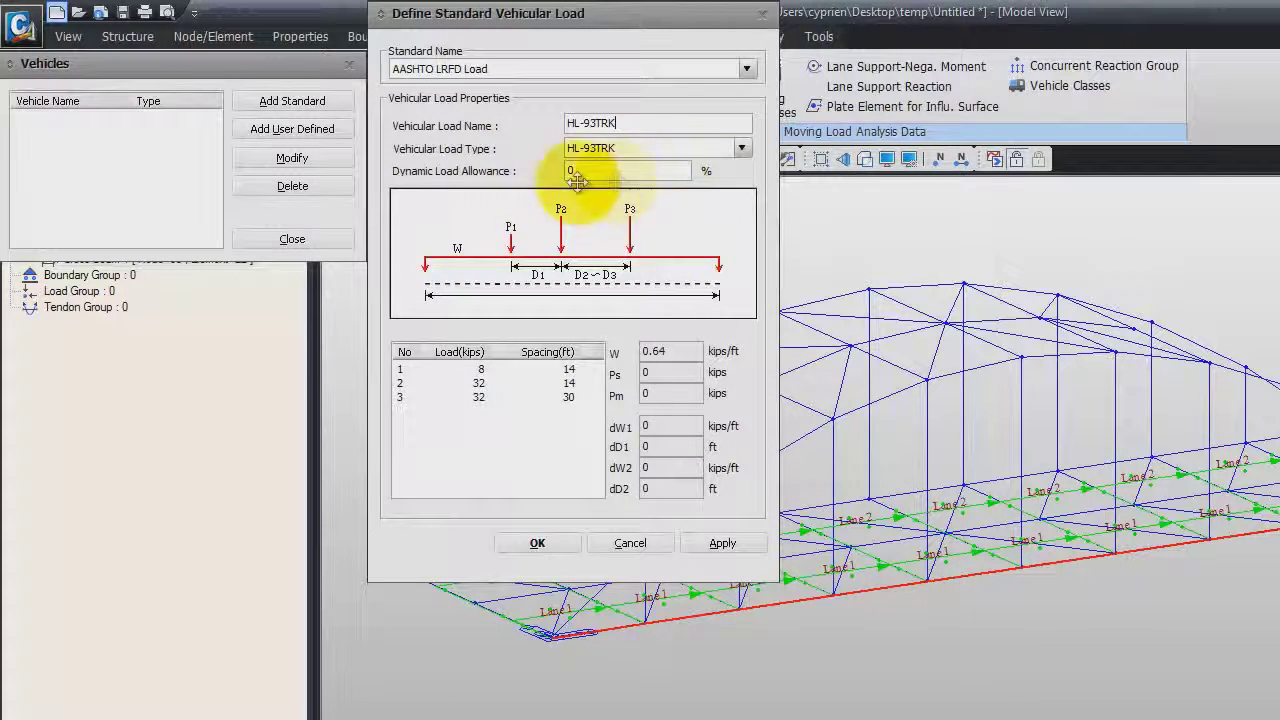
double_click(610, 170)
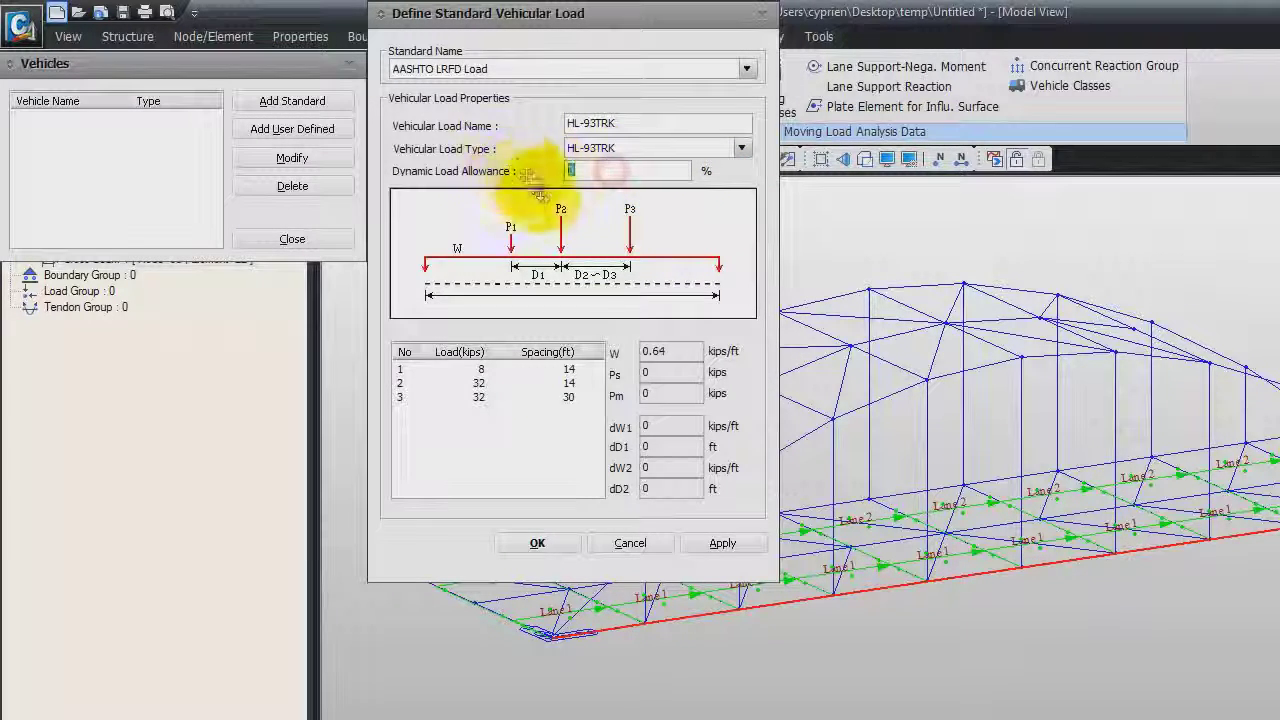
type("33")
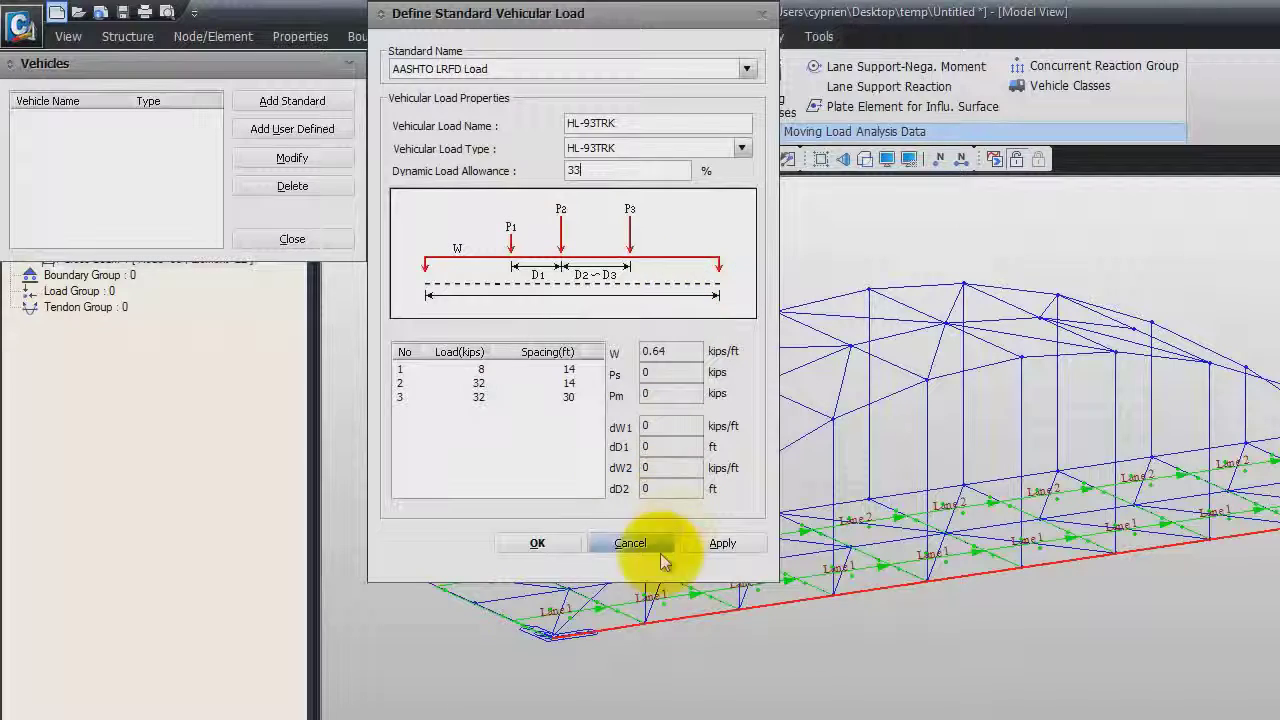
left_click(541, 545)
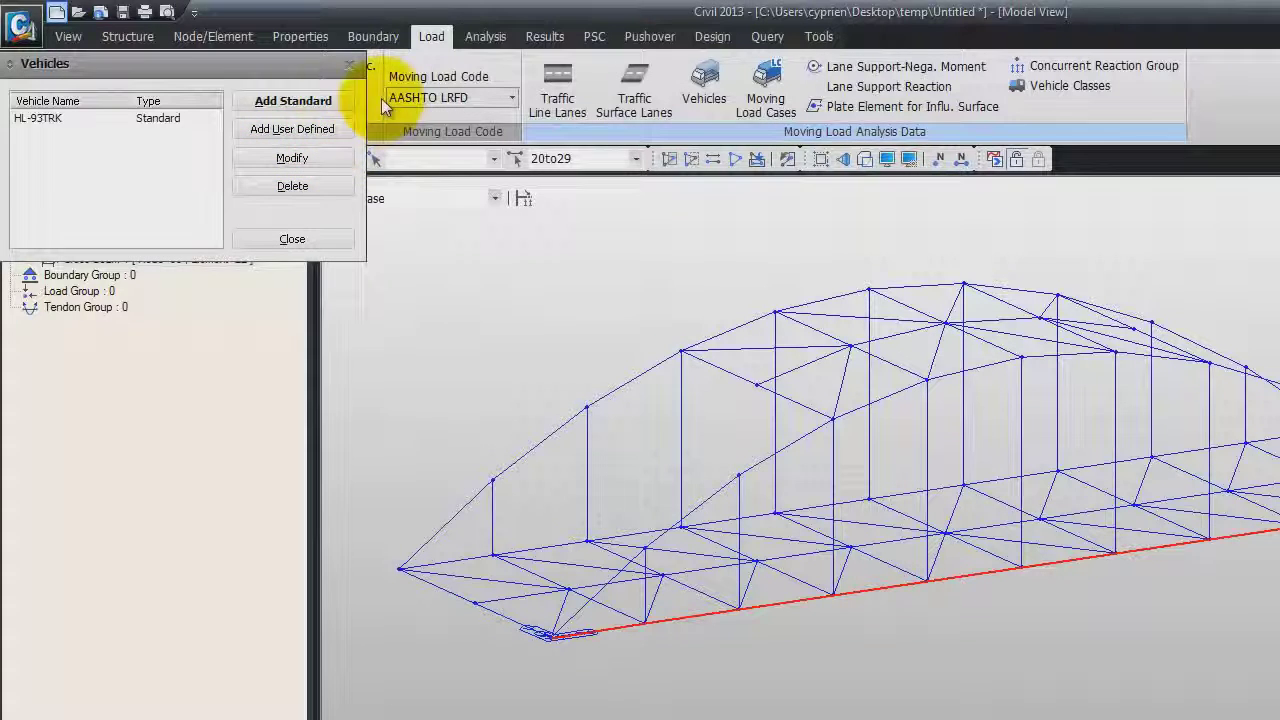
Add a second standard vehicle of type HL-93TDM with a dynamic load allowance of 33%.
left_click(322, 106)
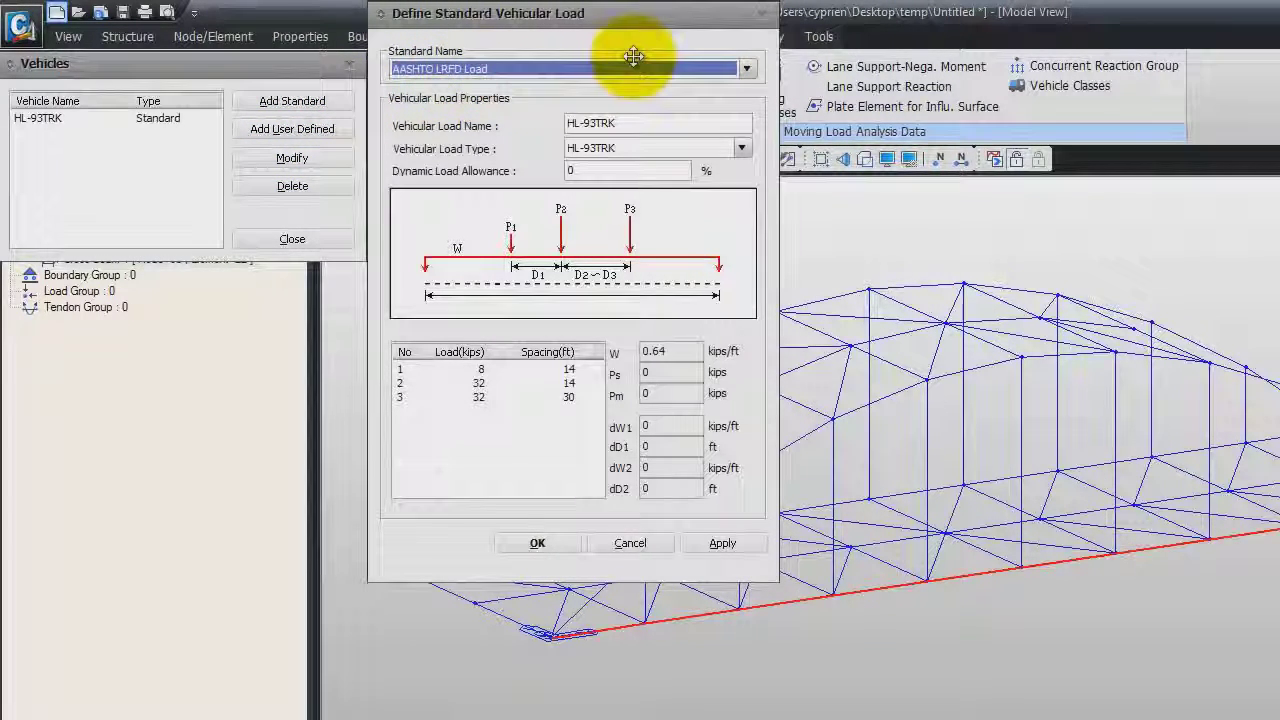
left_click(743, 148)
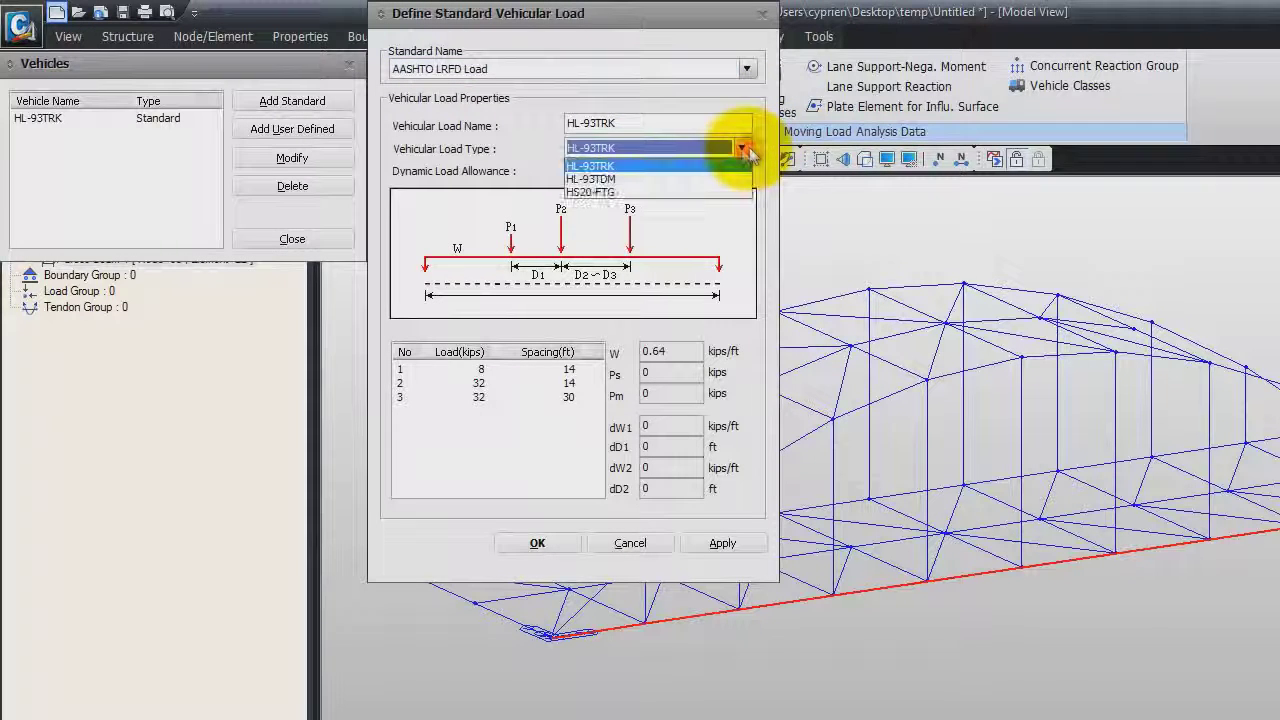
left_click(612, 180)
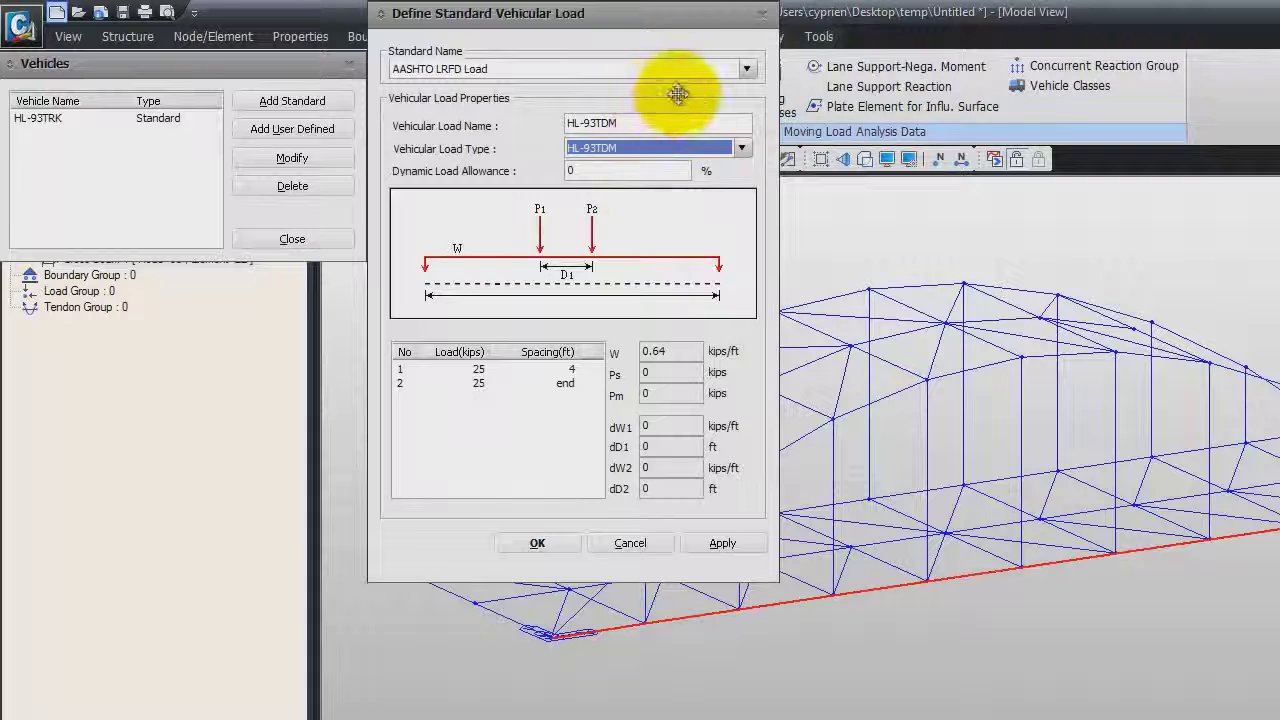
left_click(594, 172)
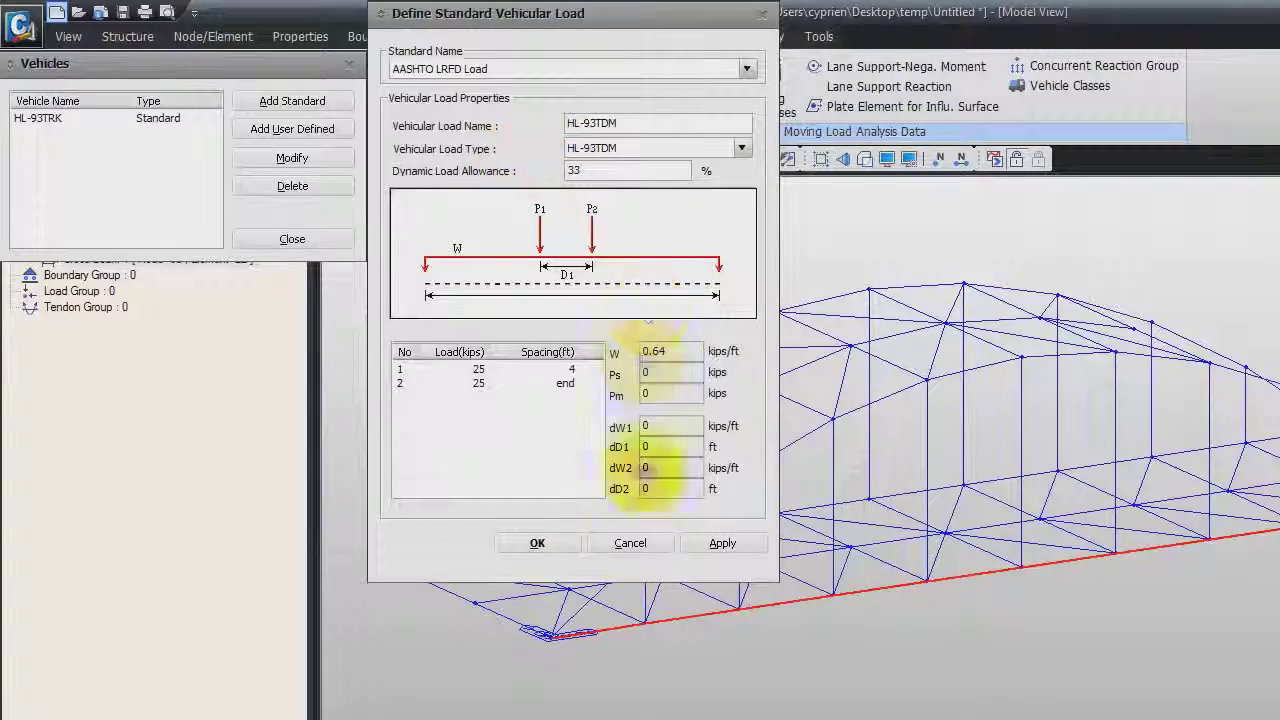
left_click(543, 545)
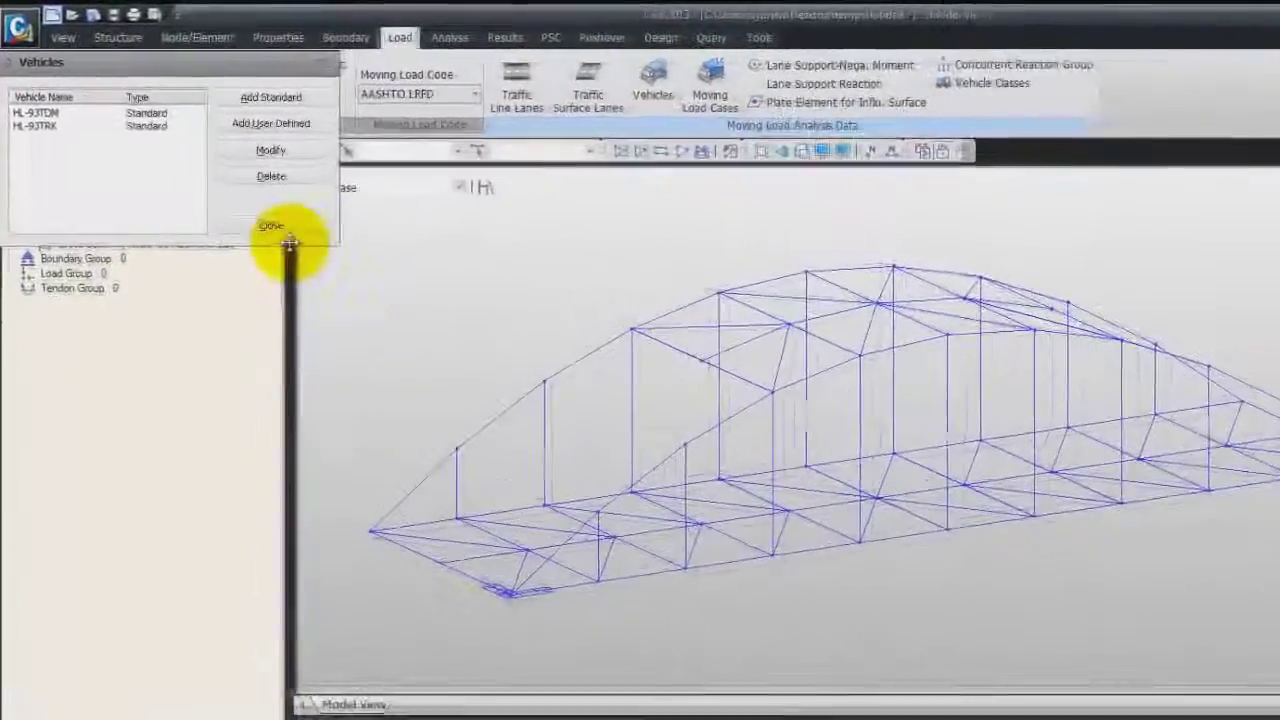
Finish the vehicle definitions and create a moving load case named MVL.
left_click(234, 201)
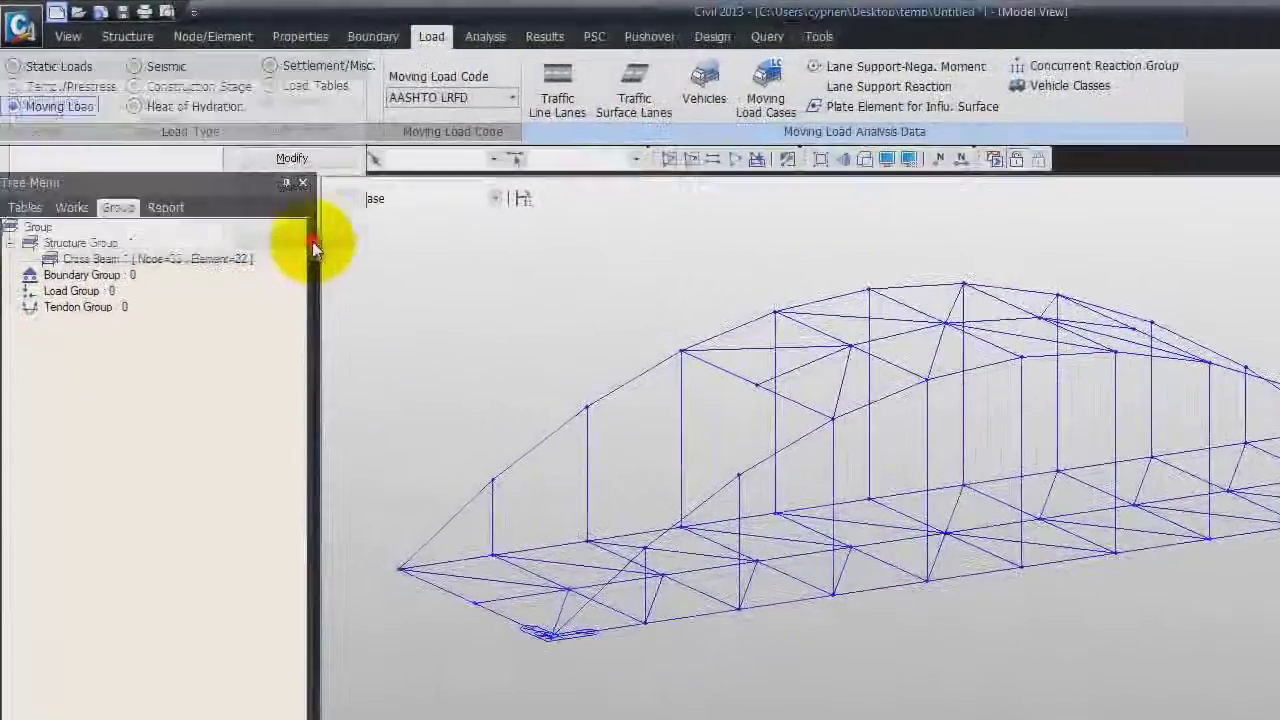
left_click(759, 91)
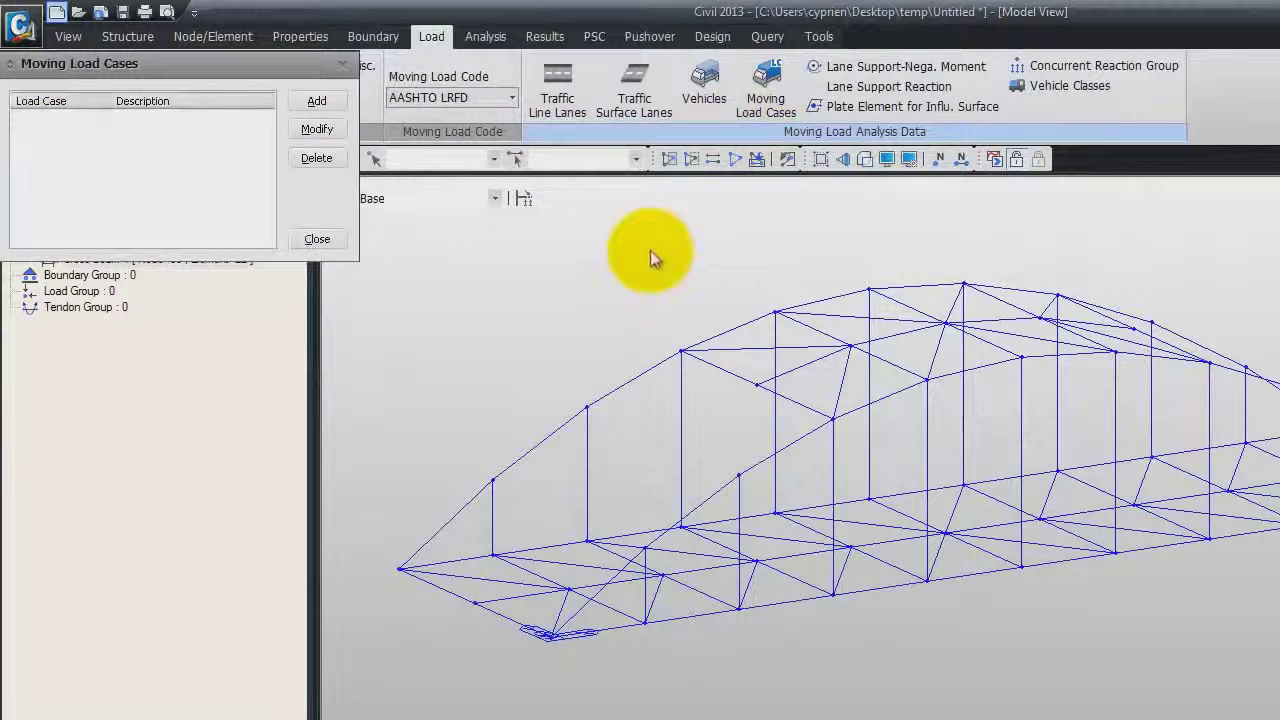
left_click(330, 104)
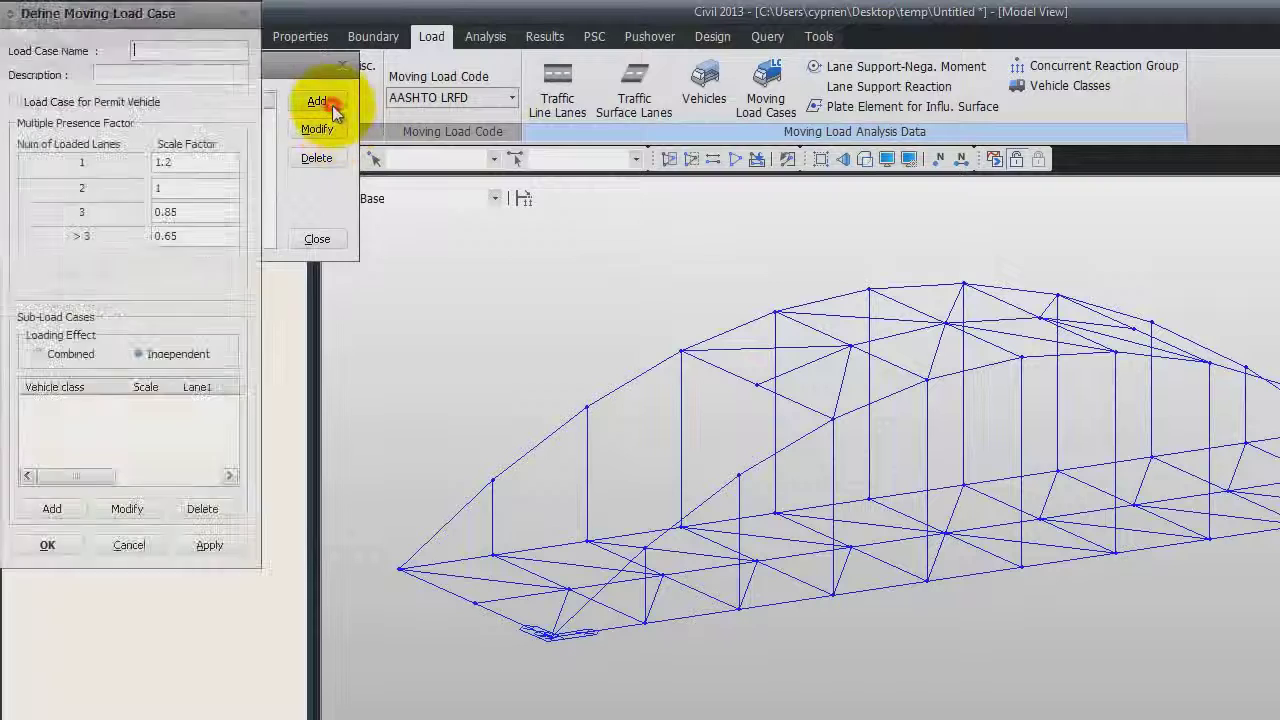
left_click(167, 47)
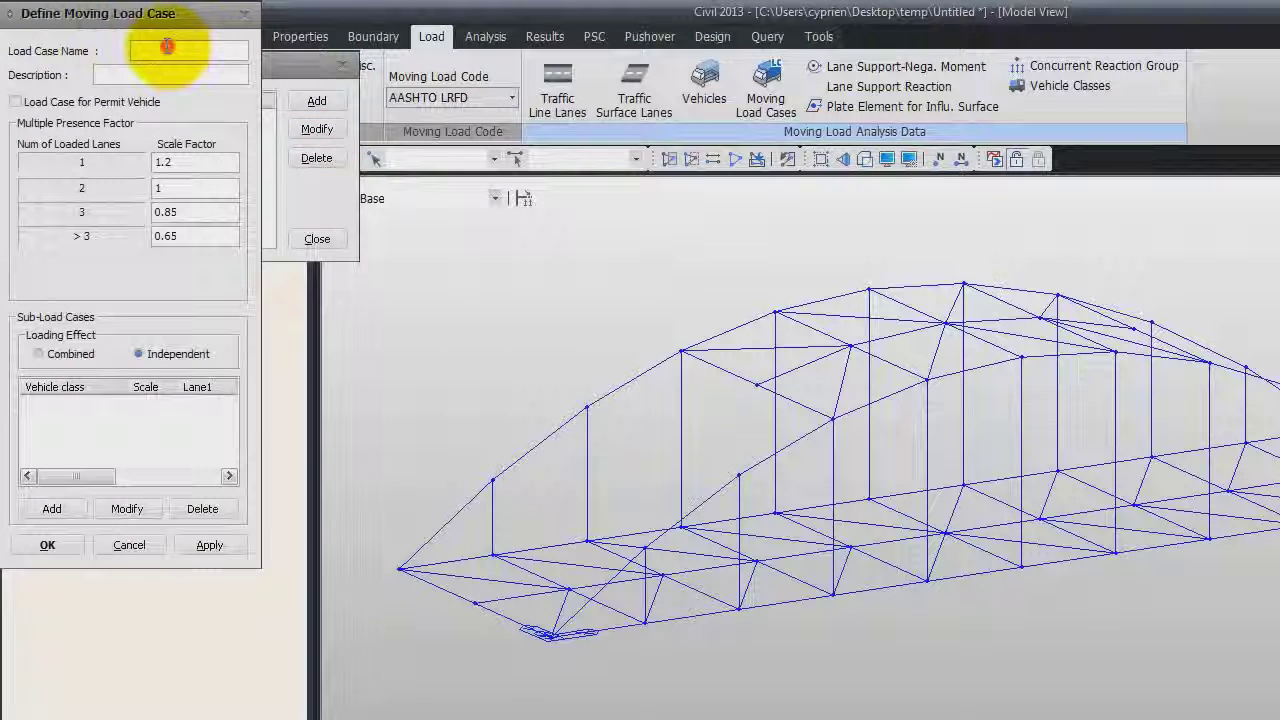
type("MVL")
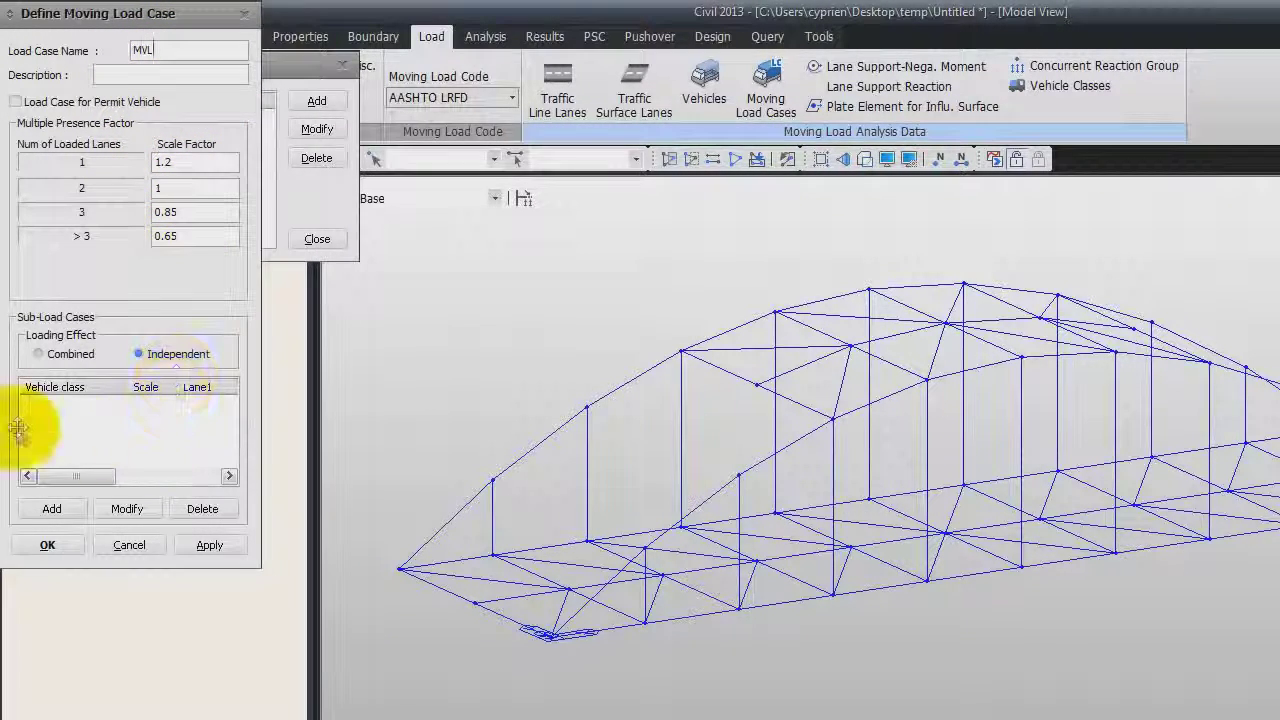
Add a sub-load case for vehicle class VL:HL-93TDM with 1 minimum and 2 maximum loaded lanes, assigned to Lane 1 and Lane 2.
left_click(42, 510)
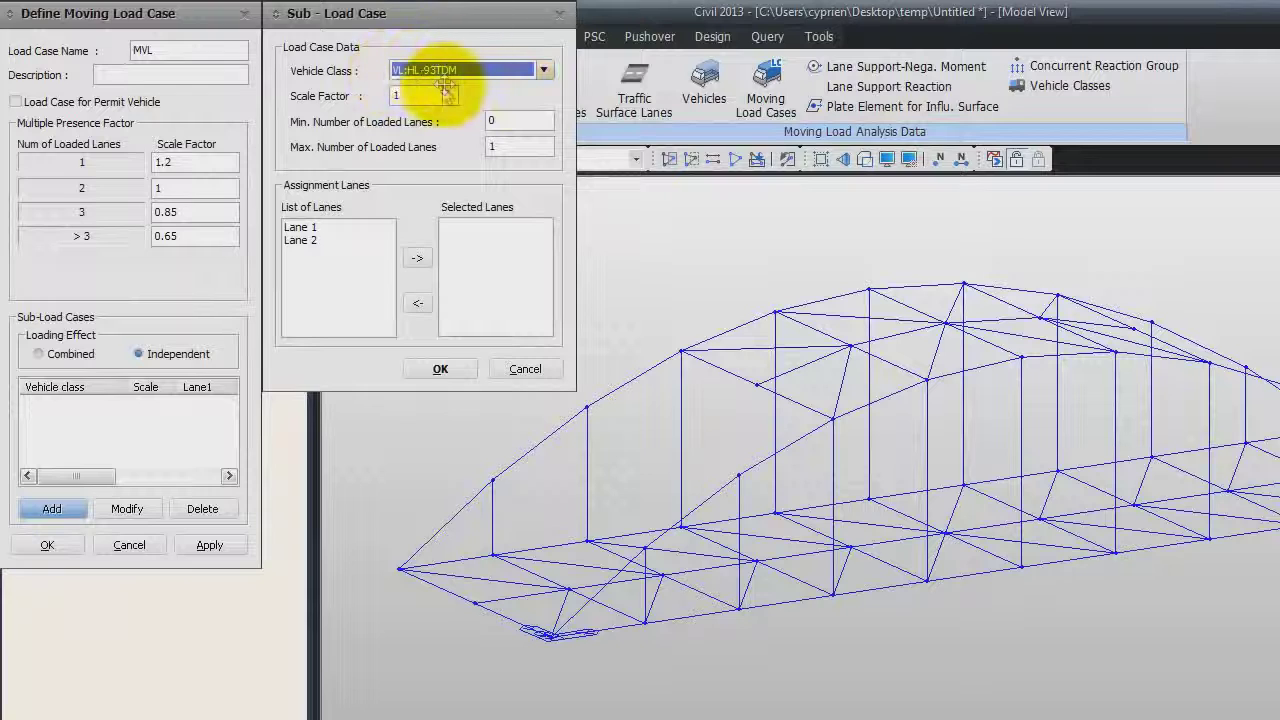
left_click(505, 120)
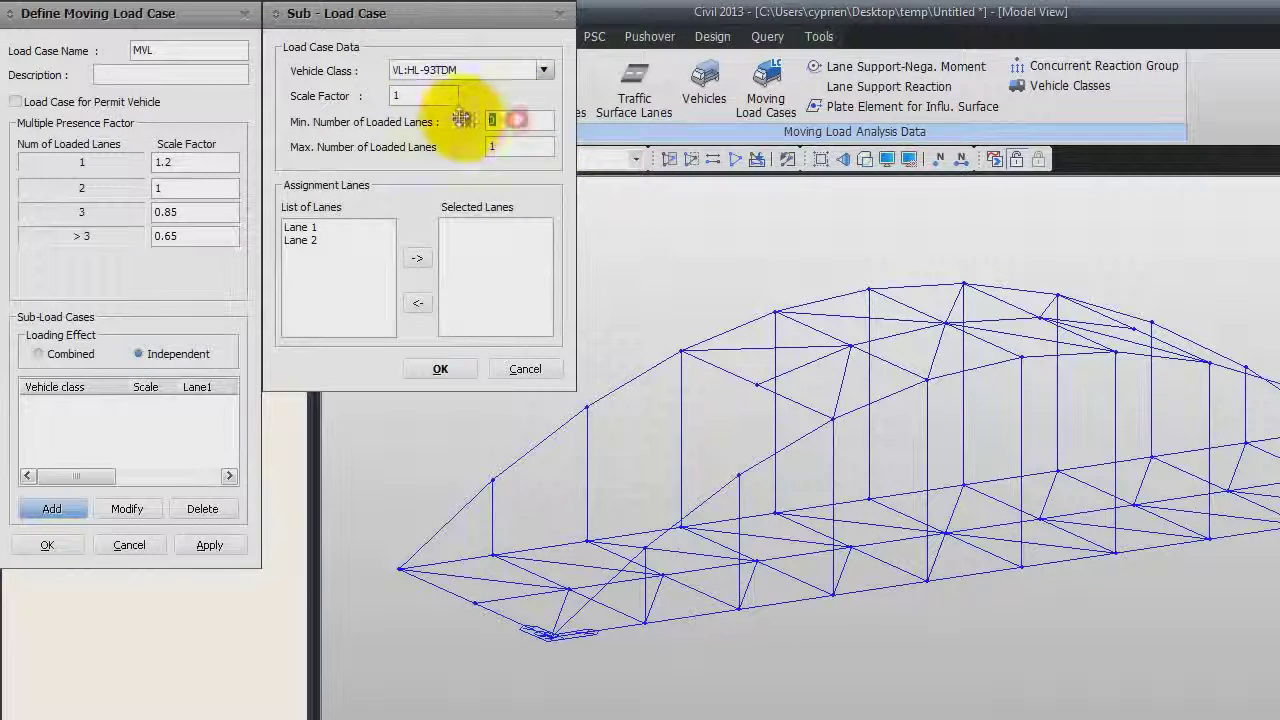
type("1")
left_click(505, 146)
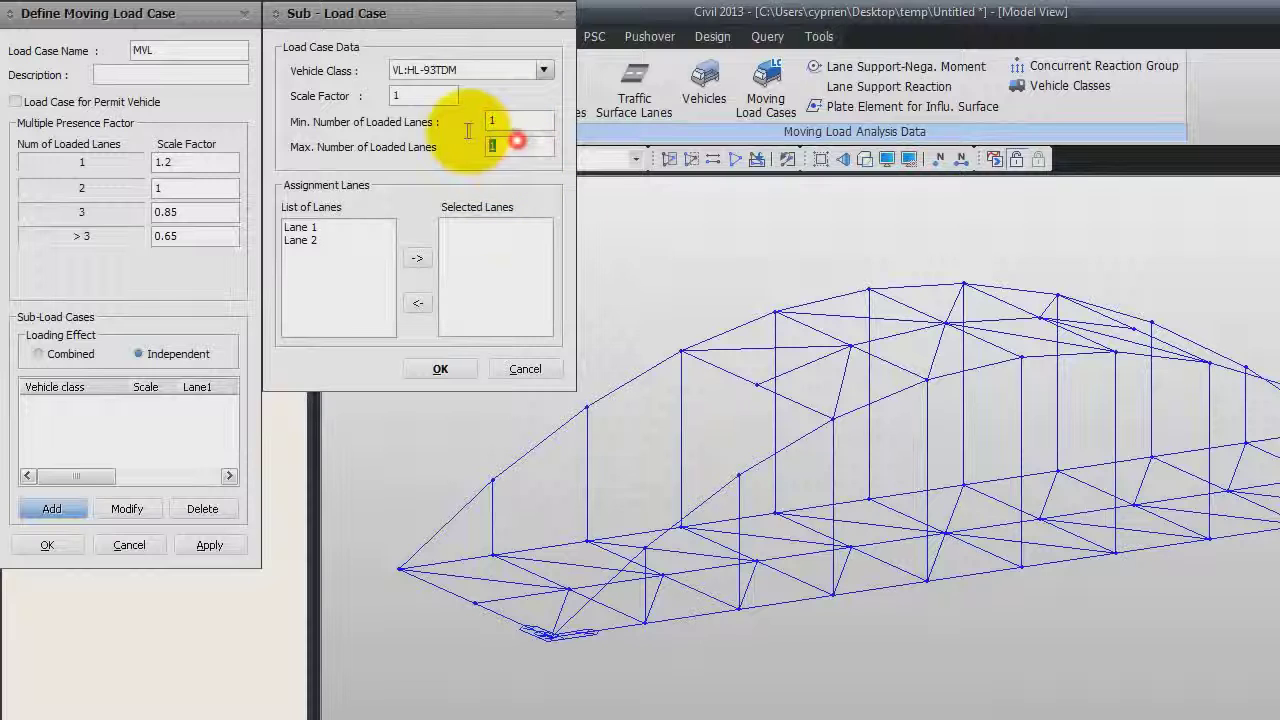
type("2")
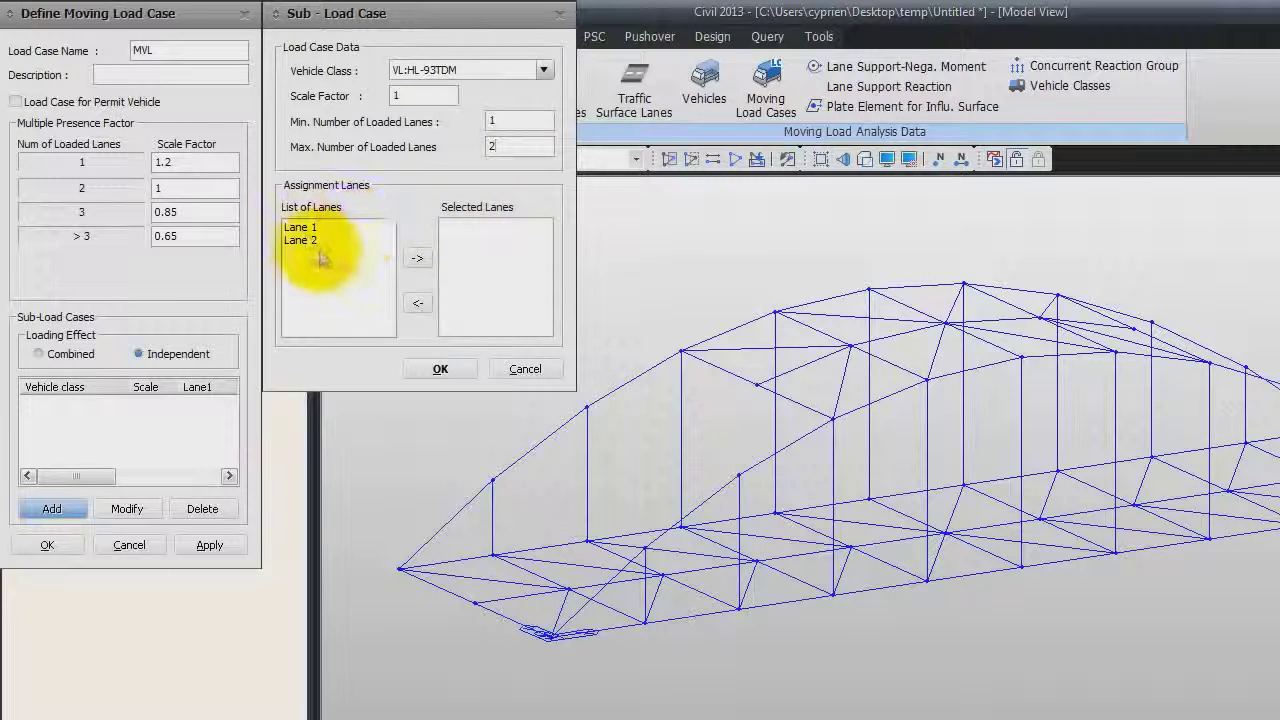
left_click(300, 228)
left_click(310, 241, "shift")
left_click(418, 258)
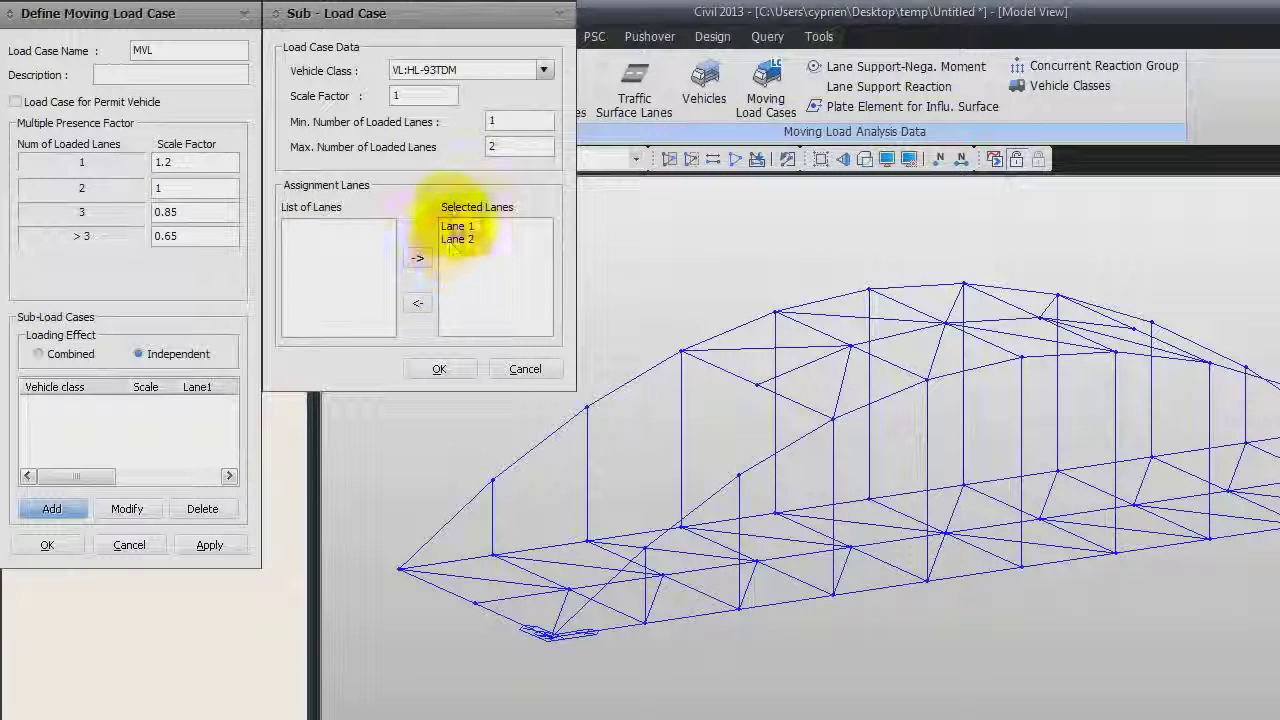
left_click(446, 366)
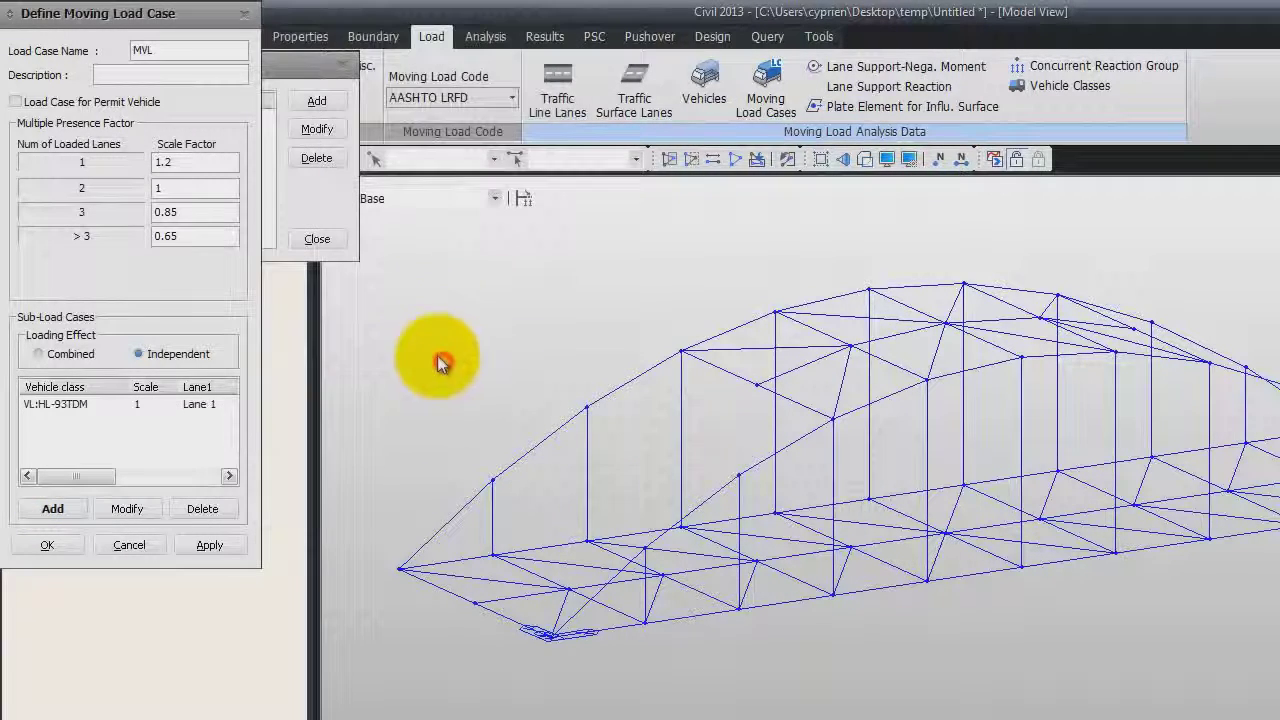
Add a VL:HL-93TRK sub-load case with 1 to 2 loaded lanes on Lane 1 and Lane 2, and save the moving load case.
left_click(51, 509)
left_click(545, 70)
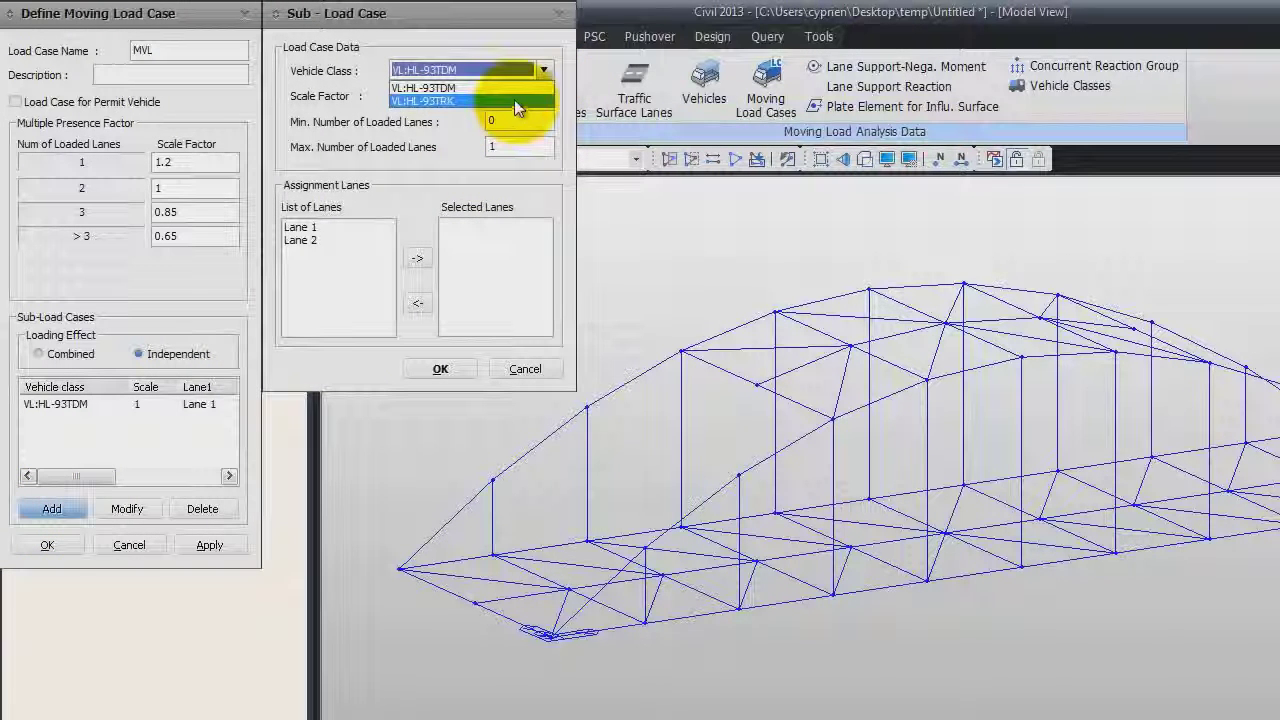
left_click(515, 101)
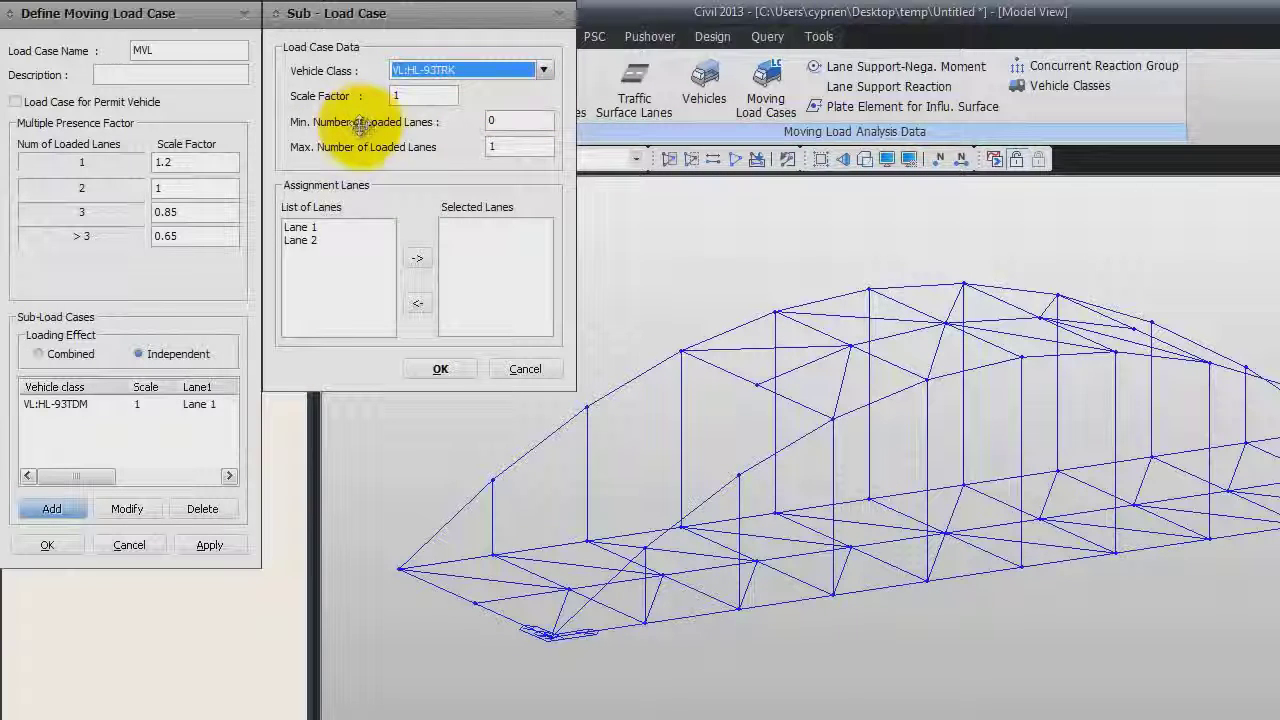
double_click(491, 120)
type("1")
double_click(491, 146)
type("2")
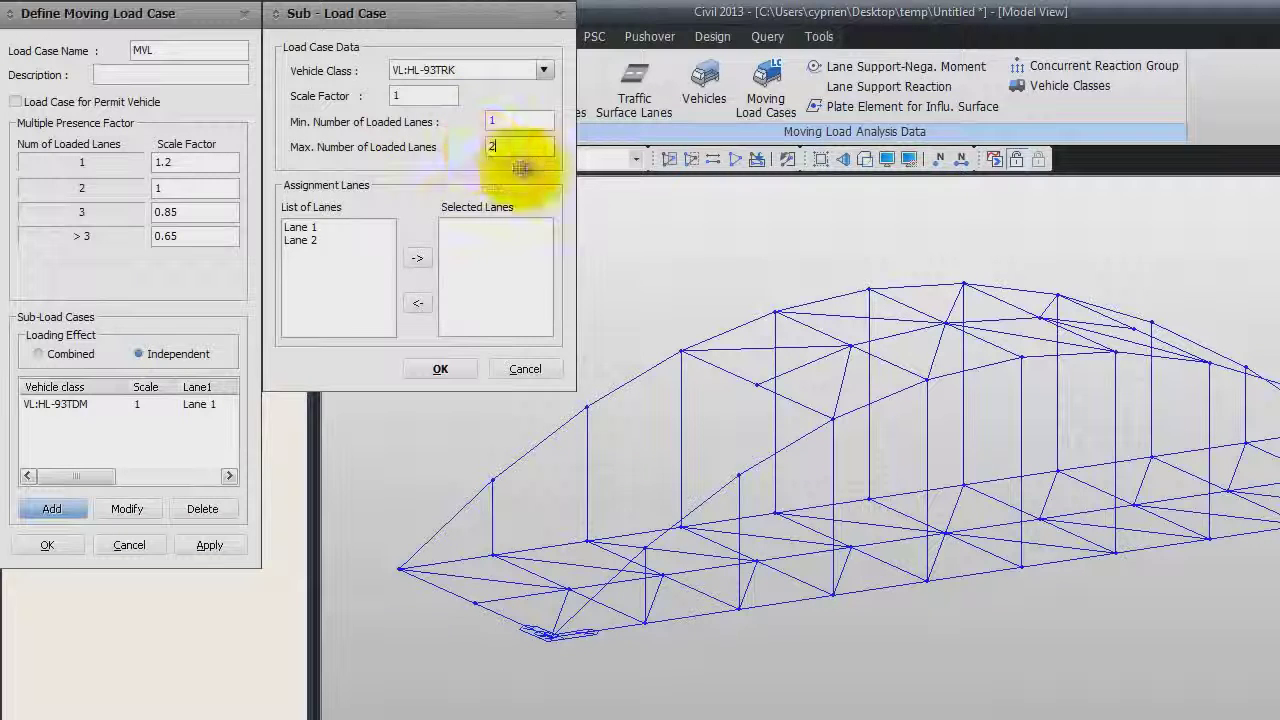
left_click(298, 228)
left_click(294, 241, "shift")
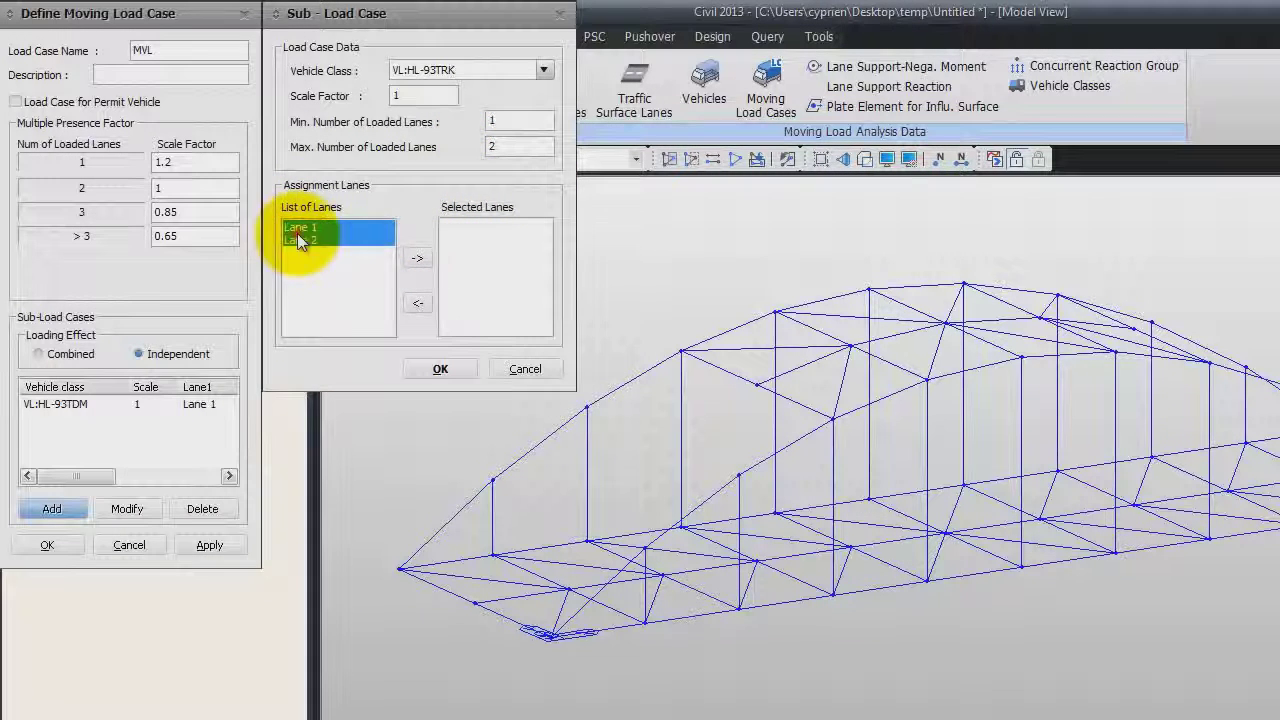
left_click(417, 258)
left_click(440, 370)
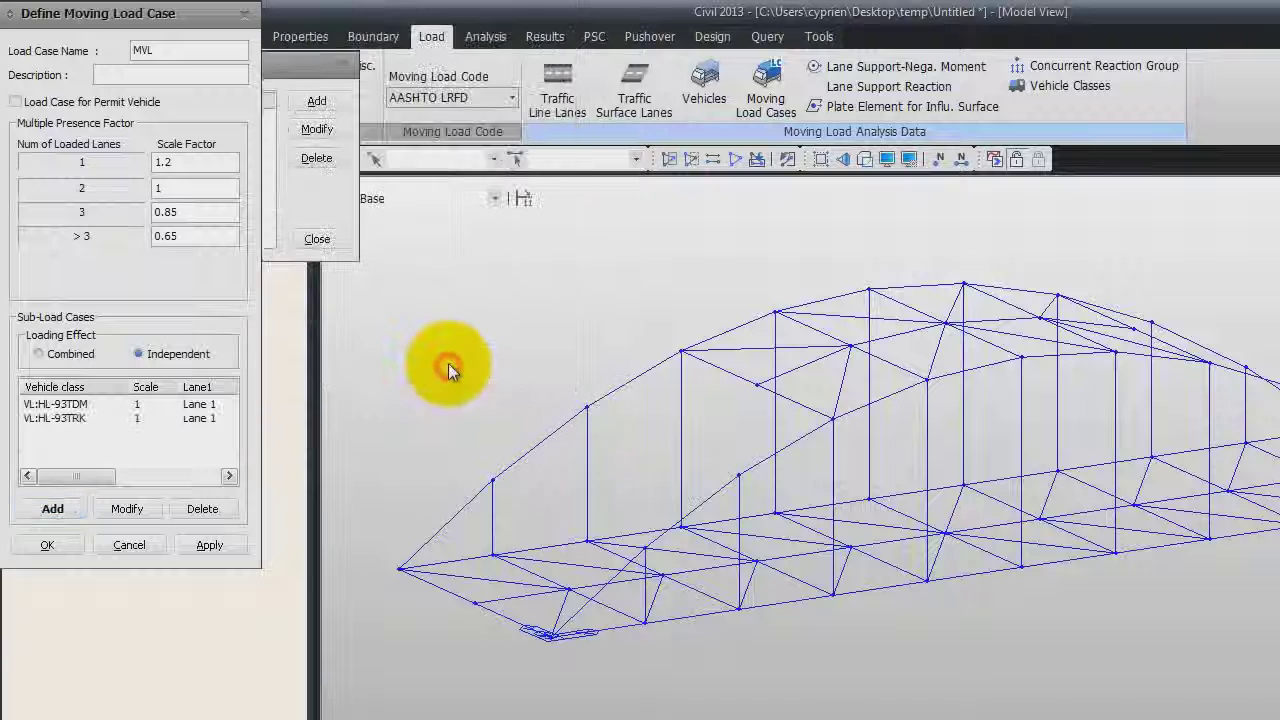
left_click(62, 549)
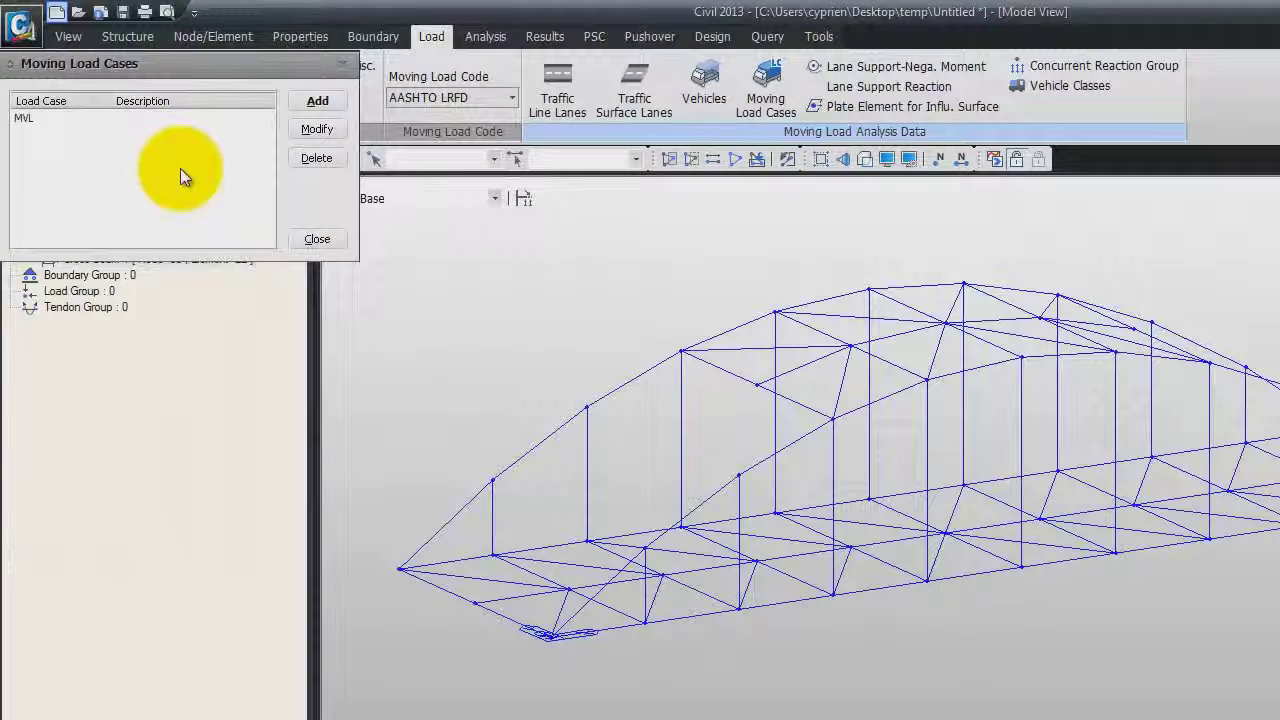
left_click(304, 240)
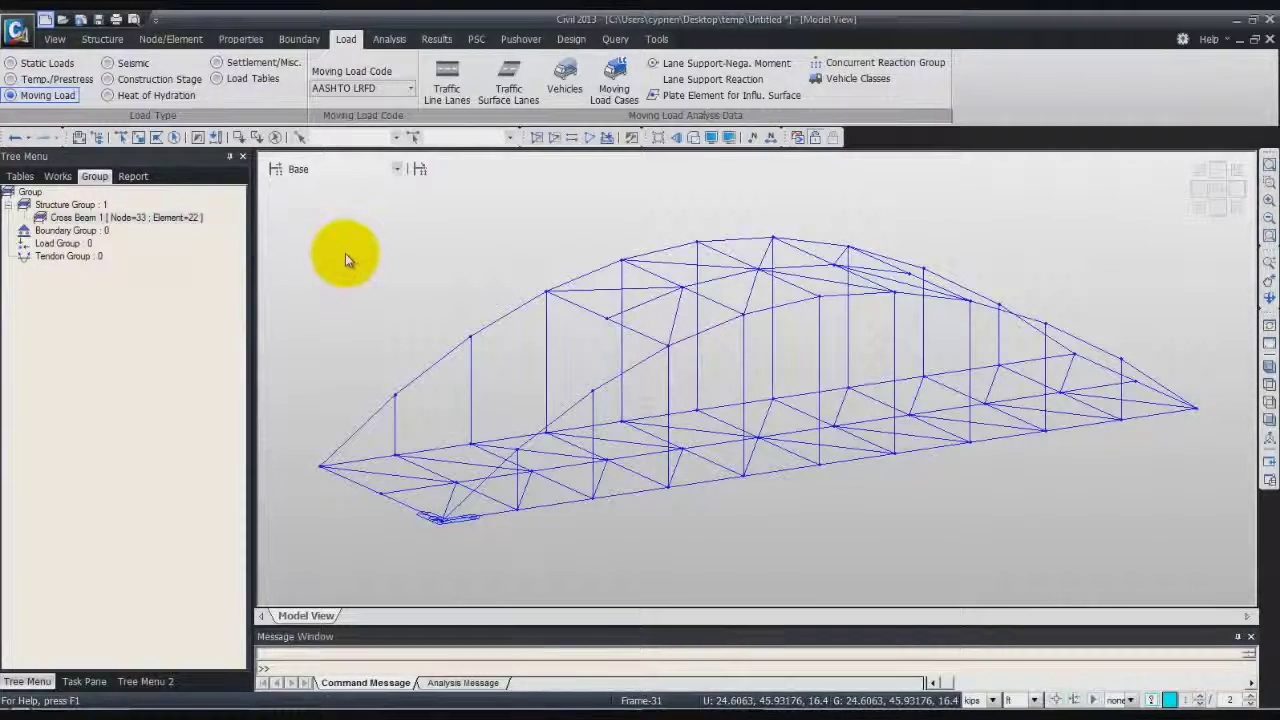
Open the moving load analysis control data.
left_click(386, 38)
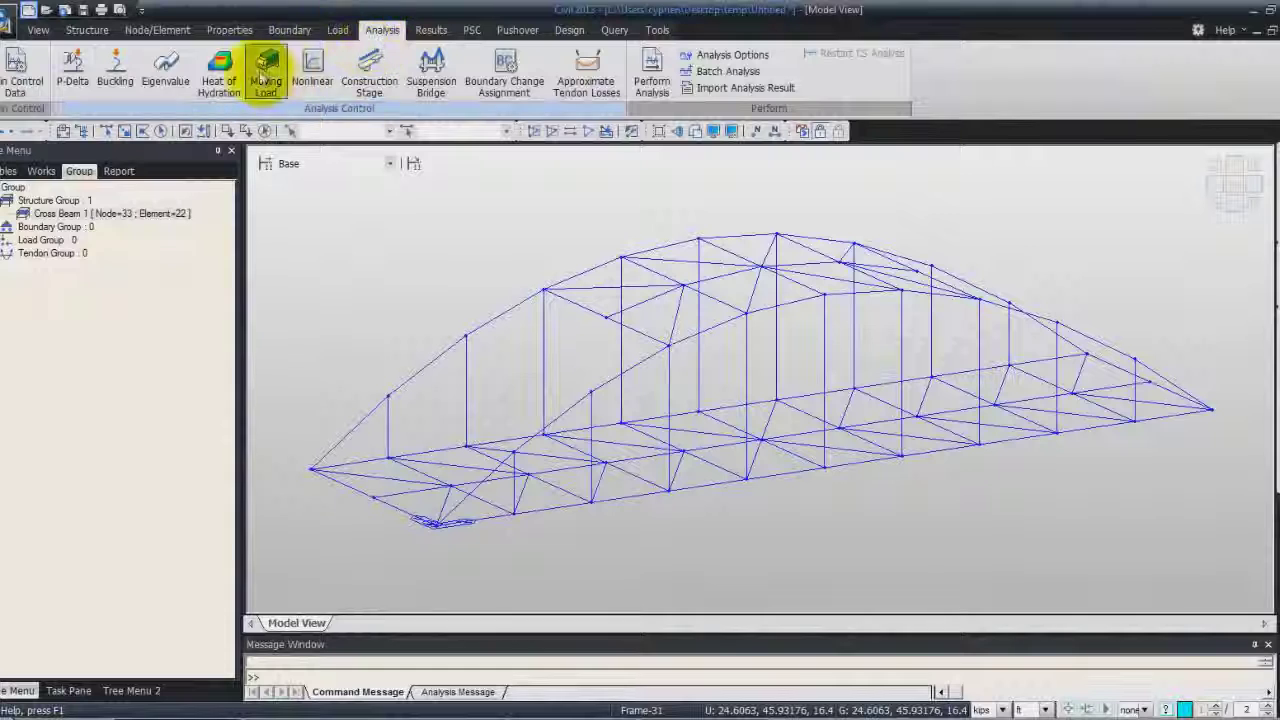
left_click(265, 72)
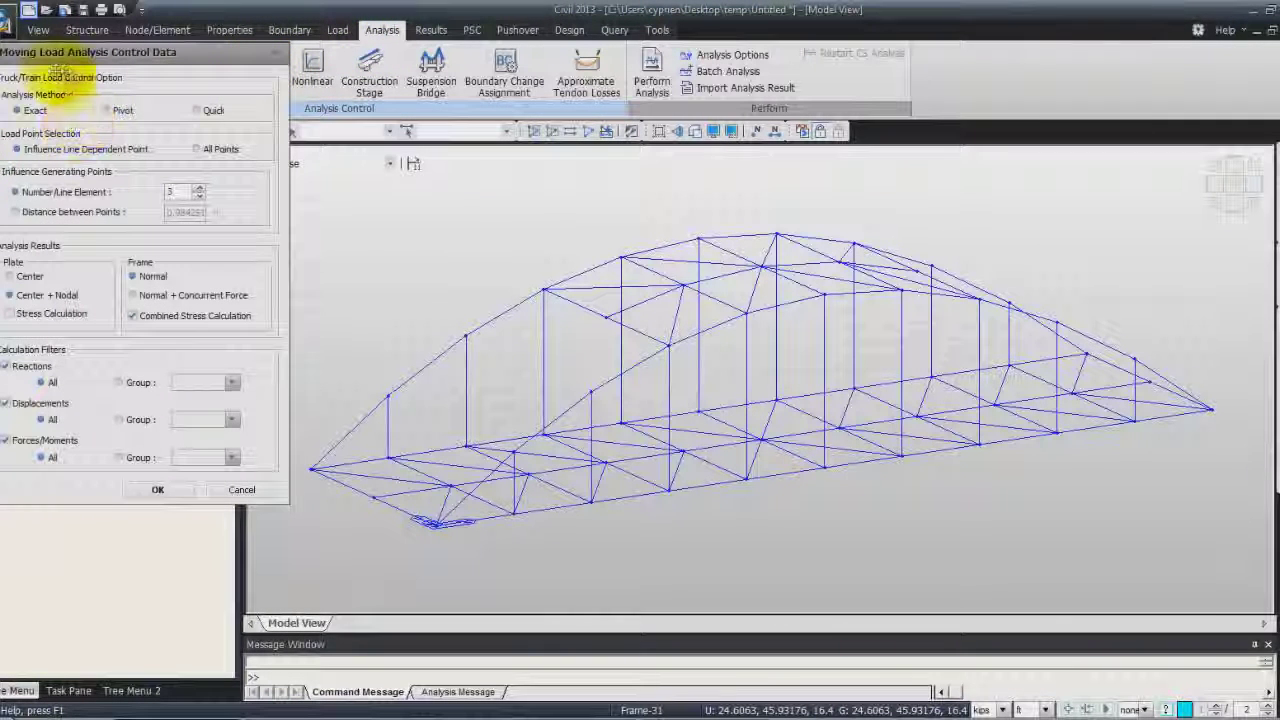